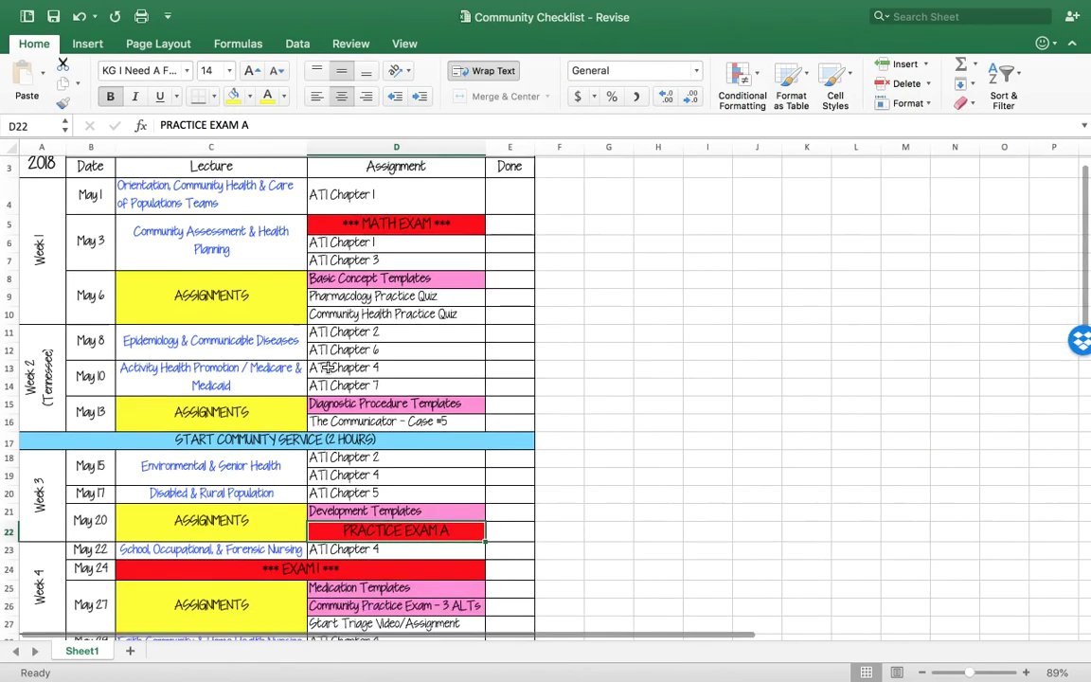
{"action": "scroll", "coordinate": [325, 367], "scroll_direction": "up", "scroll_amount": 1}
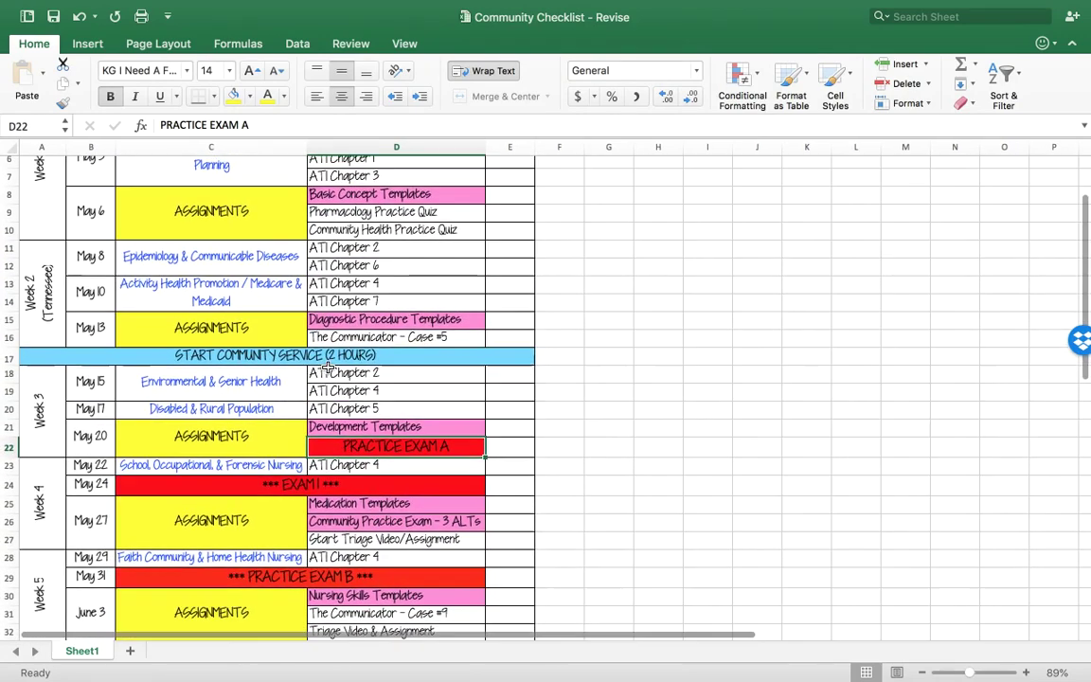
{"action": "scroll", "coordinate": [325, 364], "scroll_direction": "up", "scroll_amount": 5}
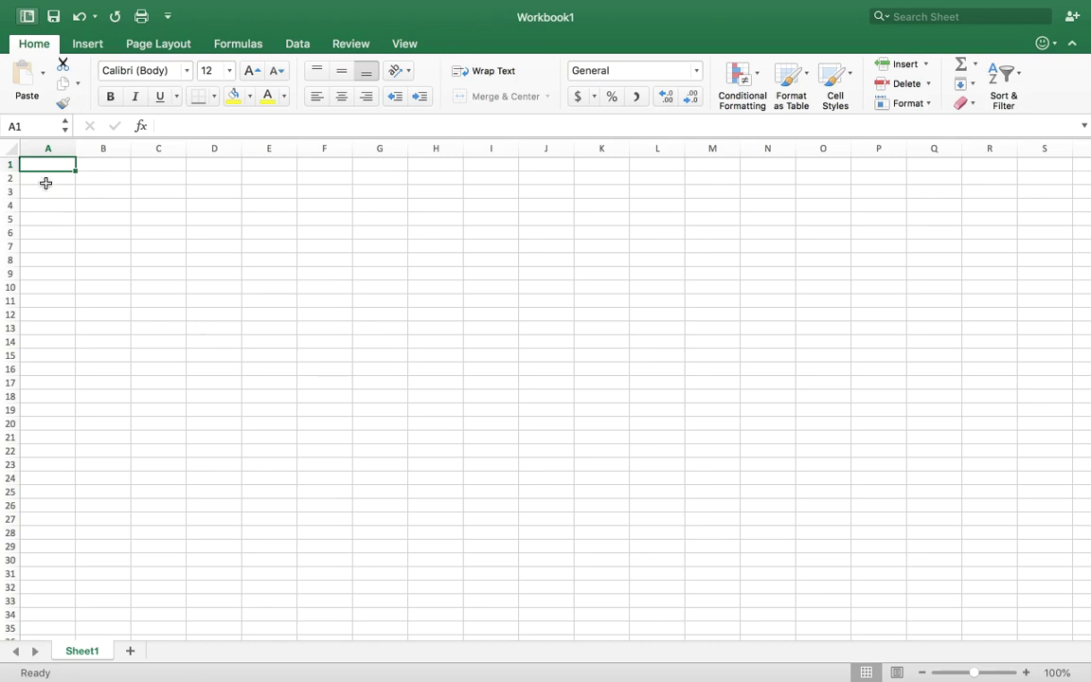
{"action": "left_click_drag", "start_coordinate": [92, 163], "coordinate": [378, 163]}
{"action": "left_click", "coordinate": [165, 176]}
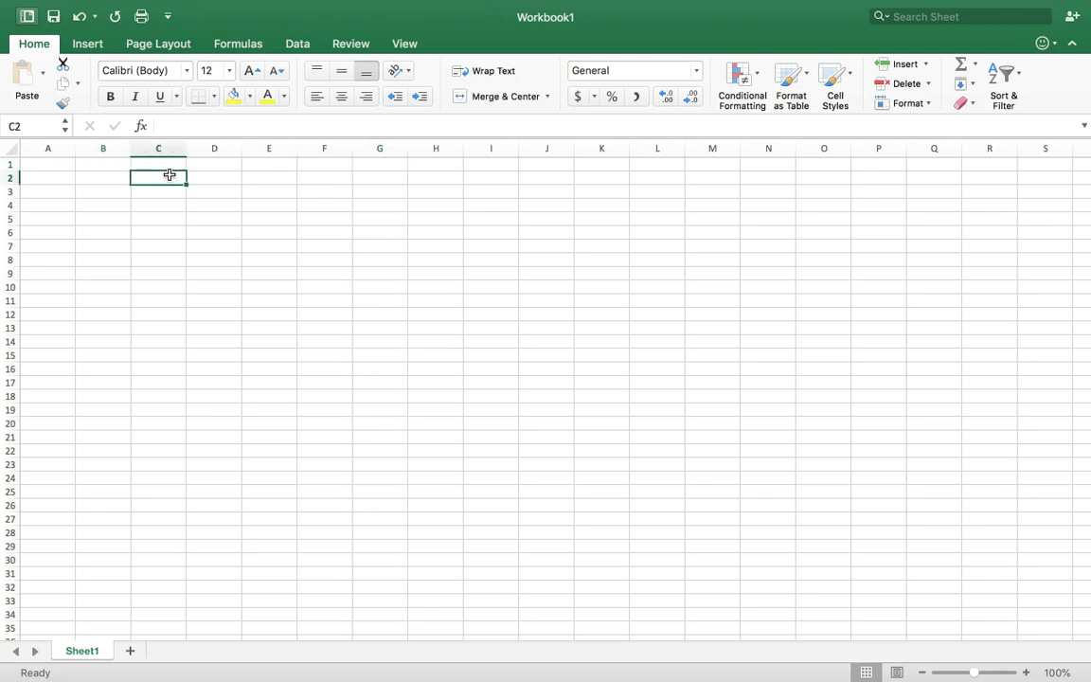
- Turn on printing of the row and column headings for the sheet
{"action": "left_click", "coordinate": [156, 45]}
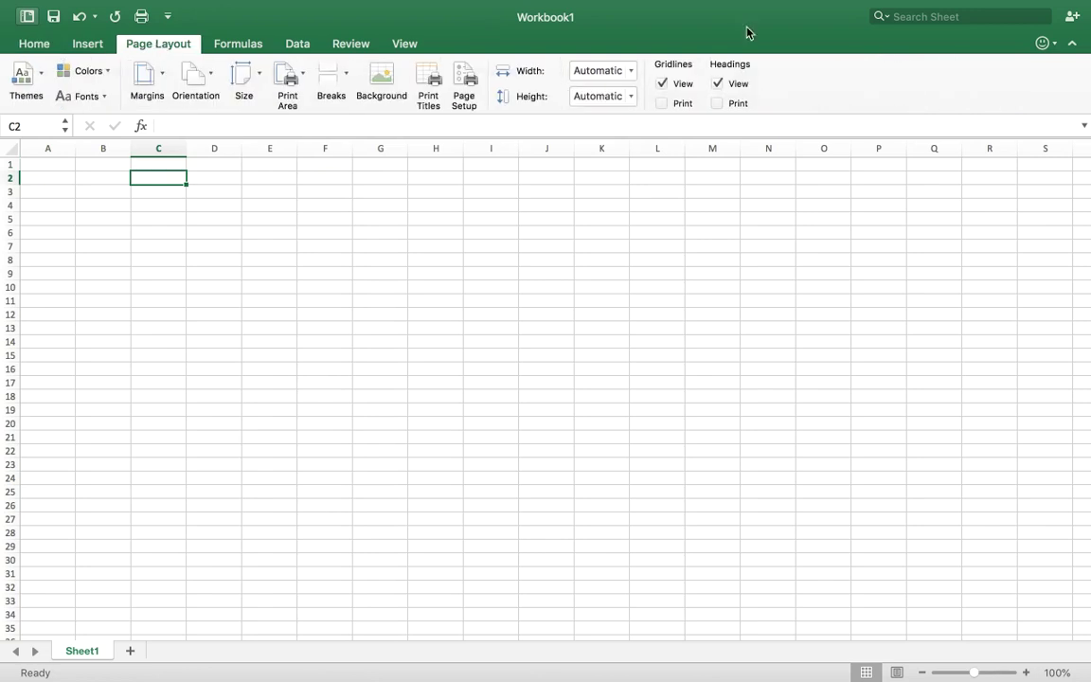
{"action": "mouse_move", "coordinate": [552, 5]}
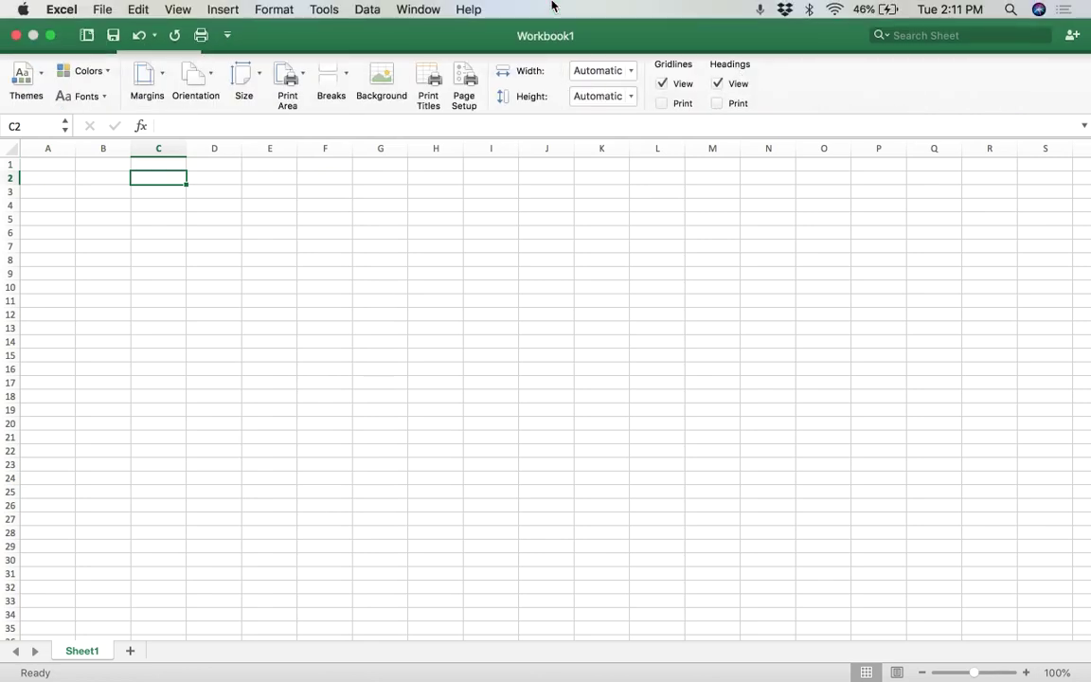
{"action": "left_click", "coordinate": [718, 103]}
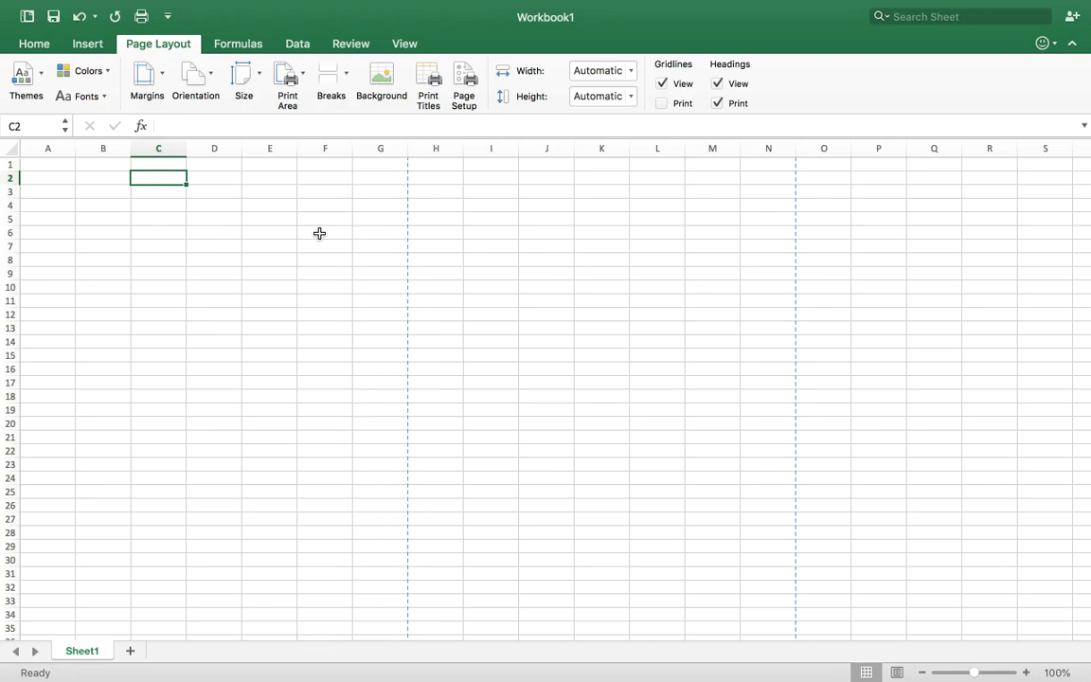
- Set custom page margins of 0.25 inch on all four sides, with the header and footer margins at 0
{"action": "left_click", "coordinate": [152, 81]}
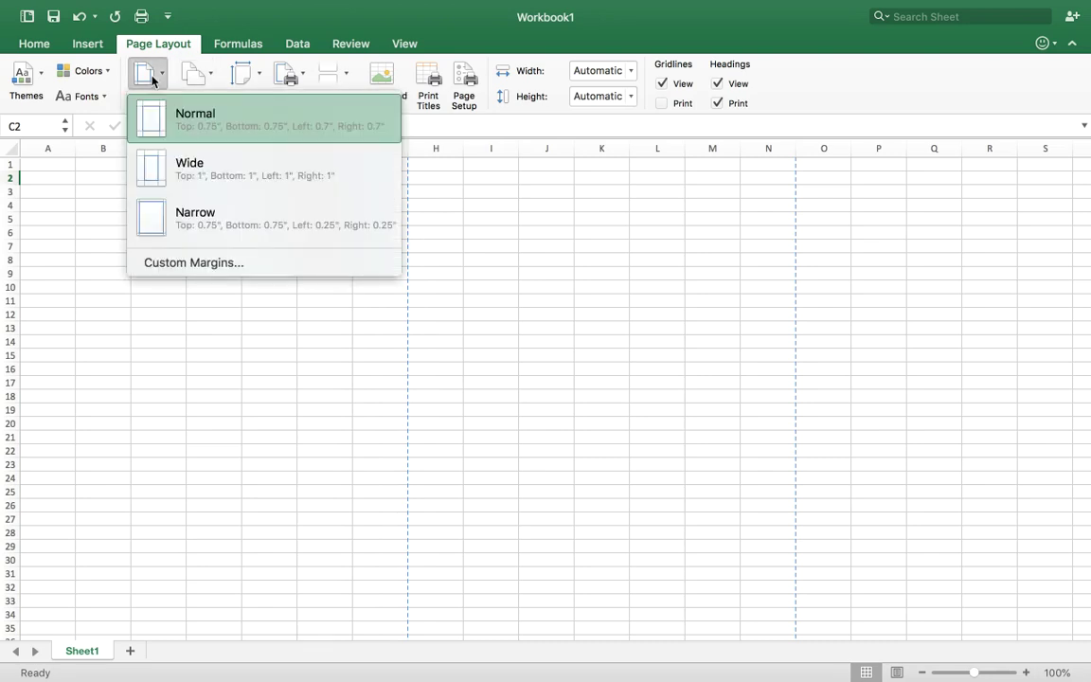
{"action": "left_click", "coordinate": [240, 263]}
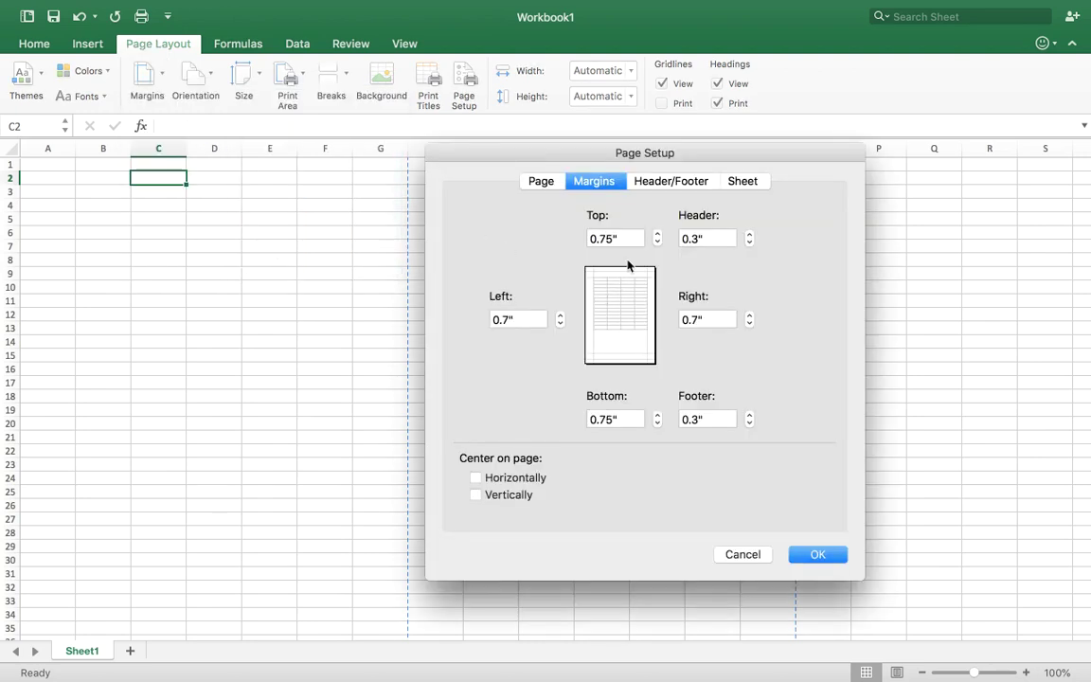
{"action": "key", "text": "BackSpace"}
{"action": "type", "text": ".25"}
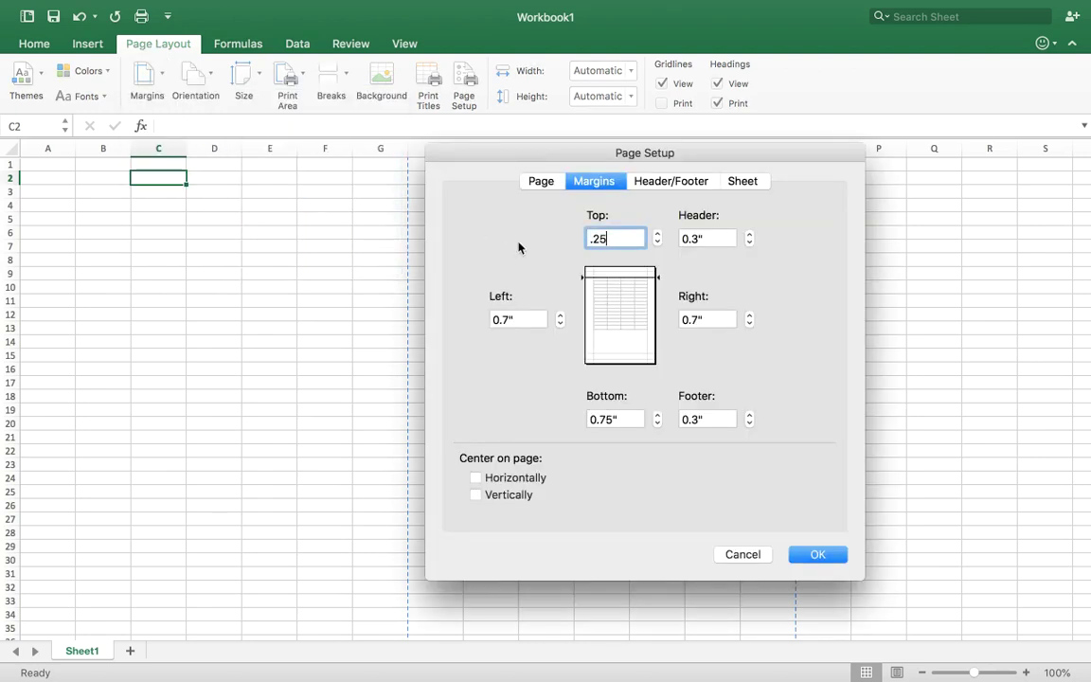
{"action": "key", "text": "Tab"}
{"action": "type", "text": "0"}
{"action": "key", "text": "Tab"}
{"action": "type", "text": ".25"}
{"action": "key", "text": "Tab"}
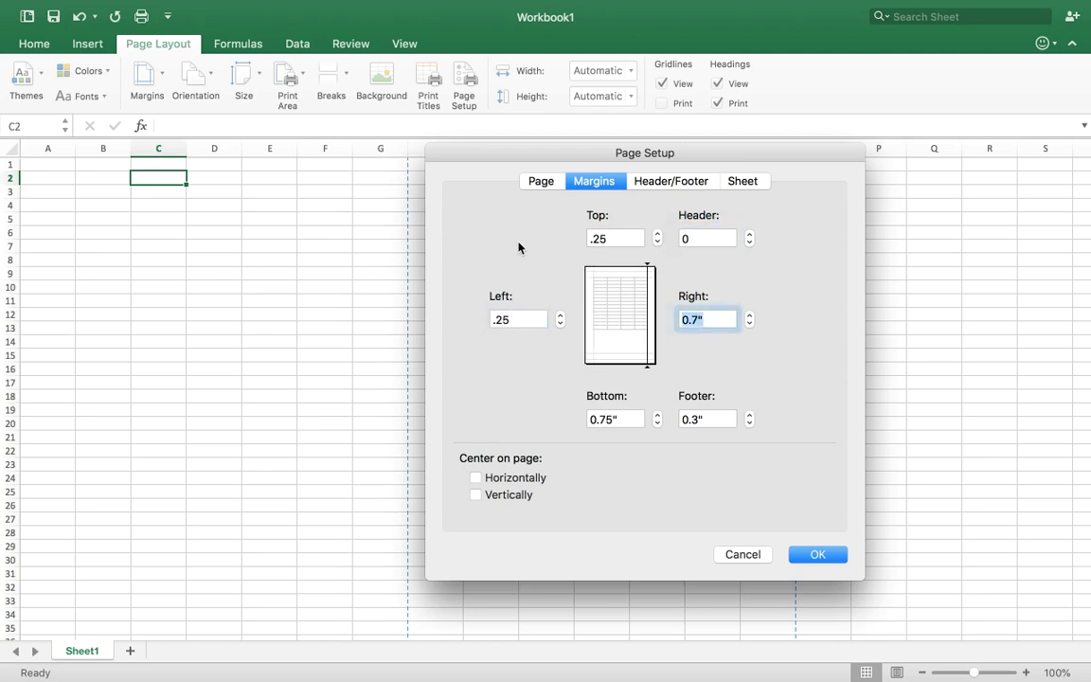
{"action": "type", "text": ".25"}
{"action": "key", "text": "Tab"}
{"action": "type", "text": ".25"}
{"action": "key", "text": "Tab"}
{"action": "type", "text": "0"}
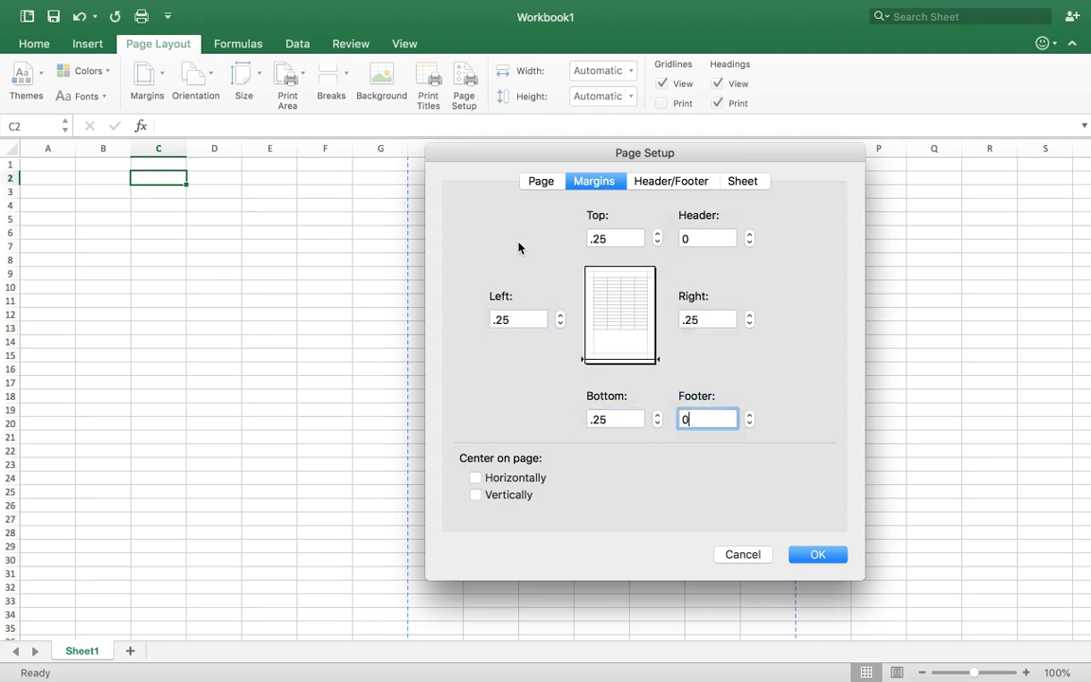
- Center the sheet's content on the printed page both horizontally and vertically, and apply the page setup
{"action": "left_click", "coordinate": [502, 478]}
{"action": "left_click", "coordinate": [494, 495]}
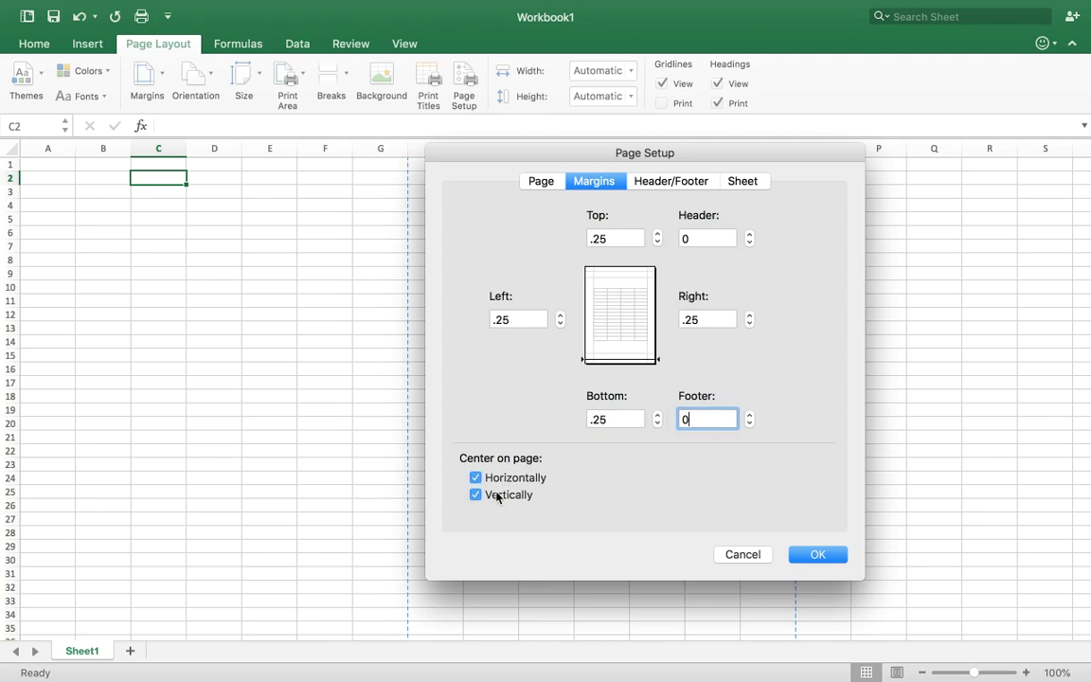
{"action": "left_click", "coordinate": [816, 555]}
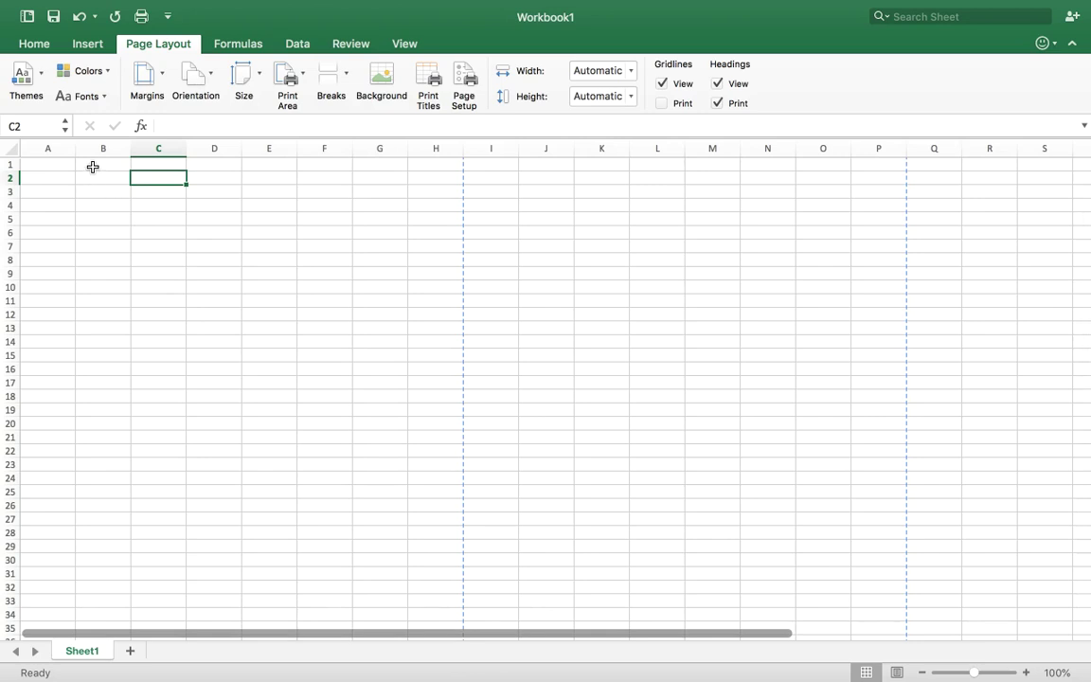
- Merge and center cells B1 through H1 and enter the title "Community Health" in them
{"action": "left_click_drag", "start_coordinate": [93, 166], "coordinate": [447, 168]}
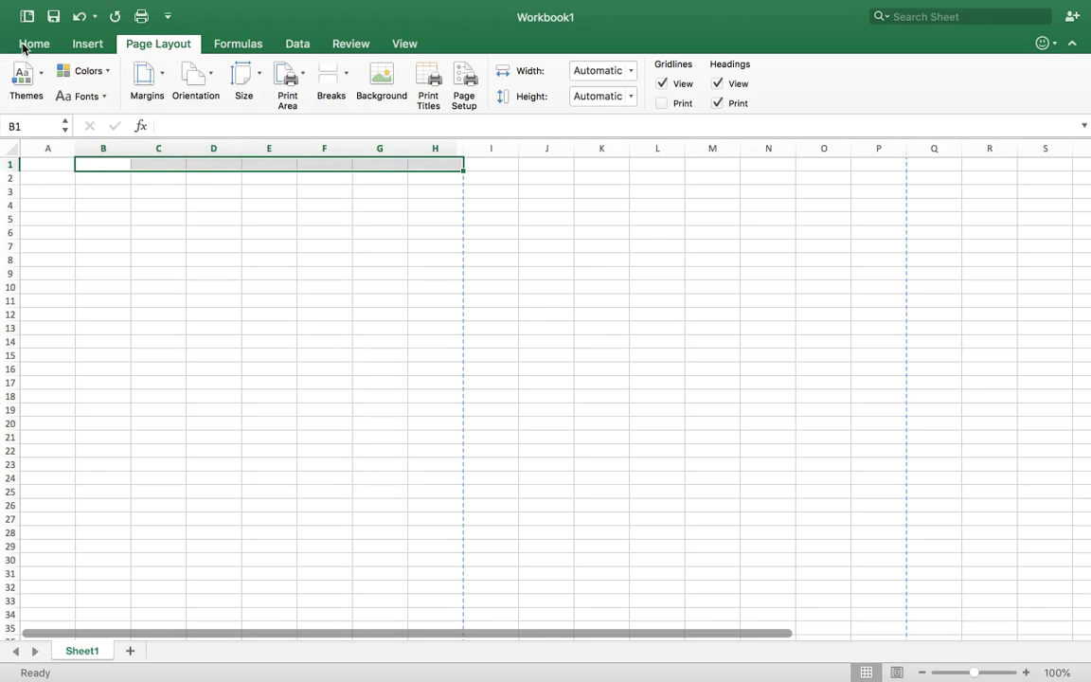
{"action": "left_click", "coordinate": [25, 45]}
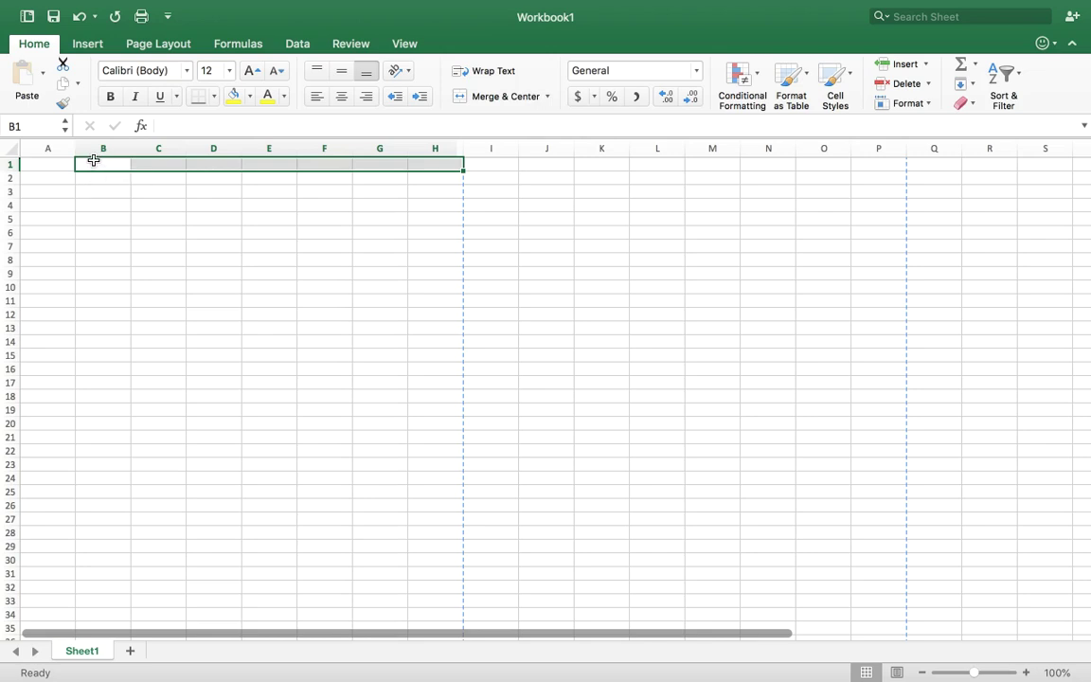
{"action": "left_click", "coordinate": [466, 104]}
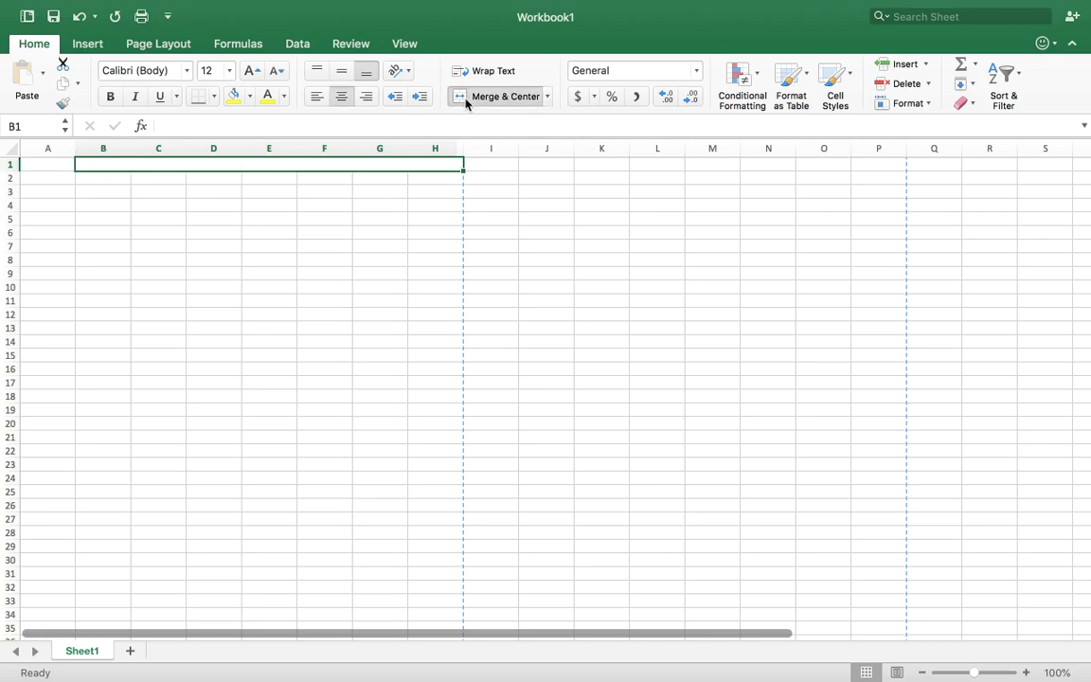
{"action": "type", "text": "Com"}
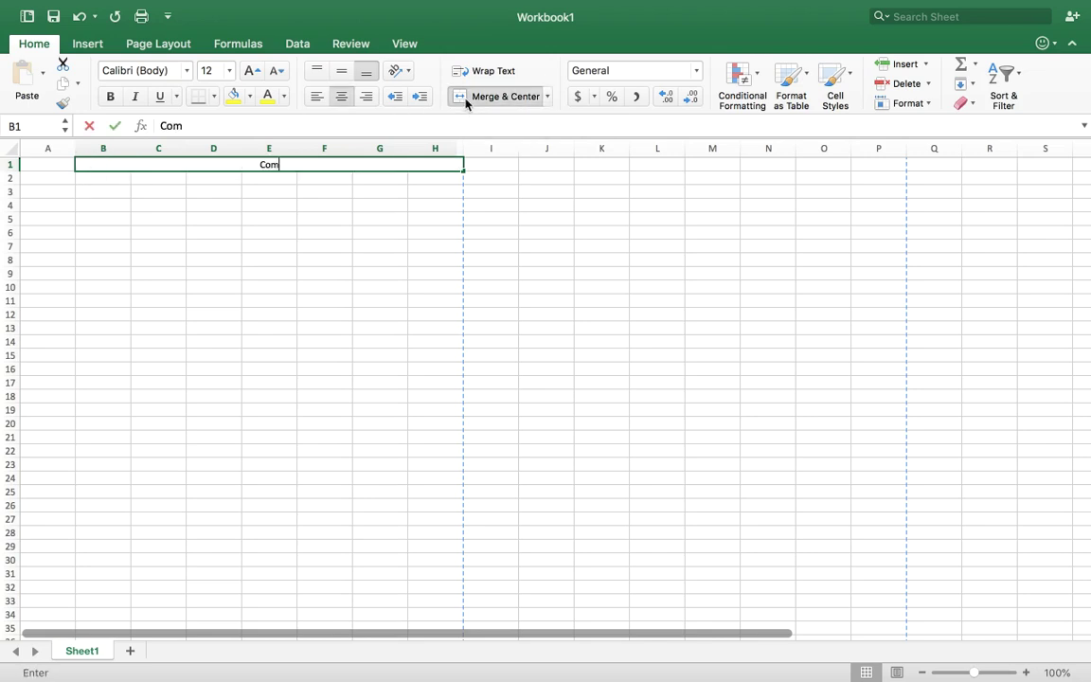
{"action": "type", "text": "munity Health"}
{"action": "key", "text": "Return"}
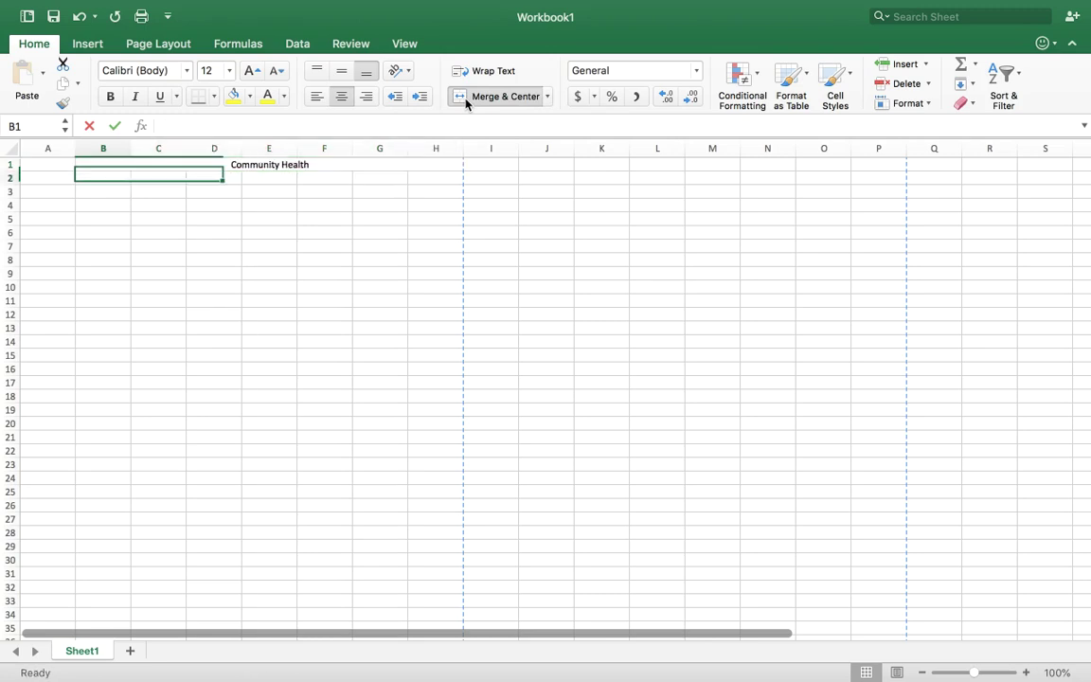
- Enter "May 2019" in cell A1
{"action": "mouse_move", "coordinate": [54, 164]}
{"action": "left_mouse_down"}
{"action": "mouse_move", "coordinate": [54, 187]}
{"action": "mouse_move", "coordinate": [54, 174]}
{"action": "left_mouse_up"}
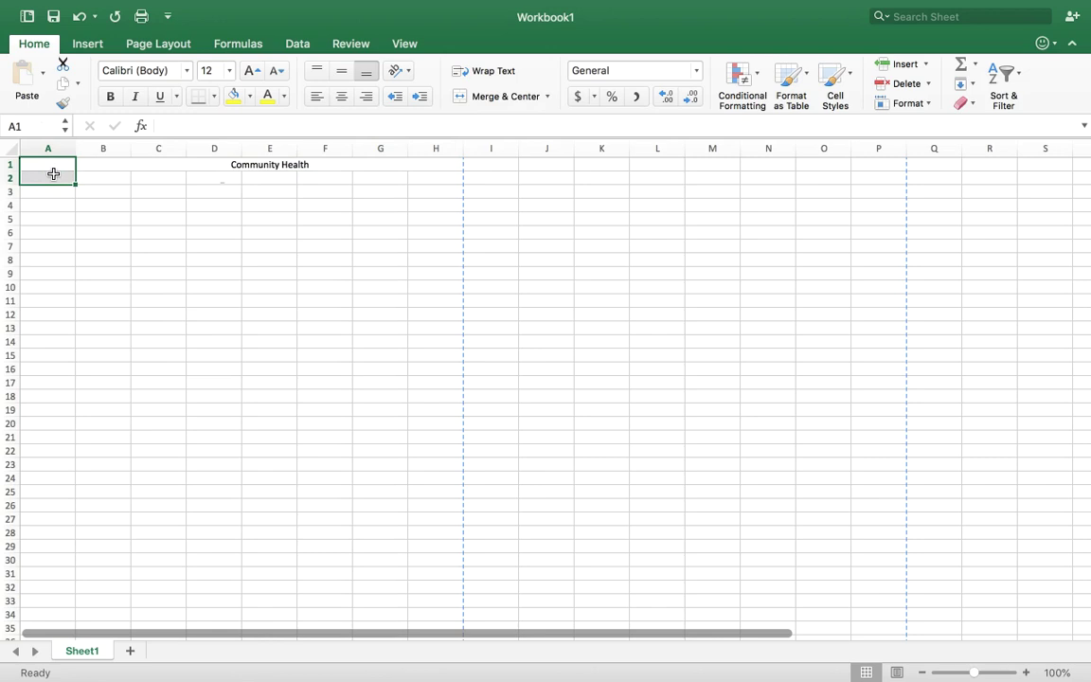
{"action": "type", "text": "May 20"}
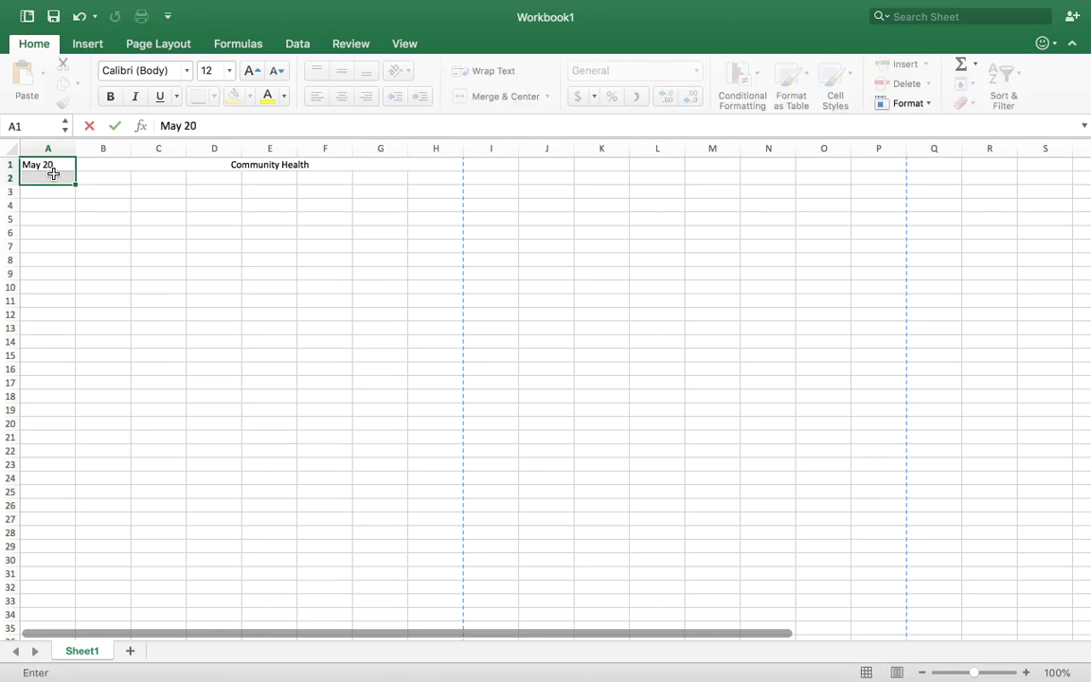
{"action": "type", "text": "19"}
{"action": "key", "text": "Return"}
{"action": "left_click", "coordinate": [61, 165]}
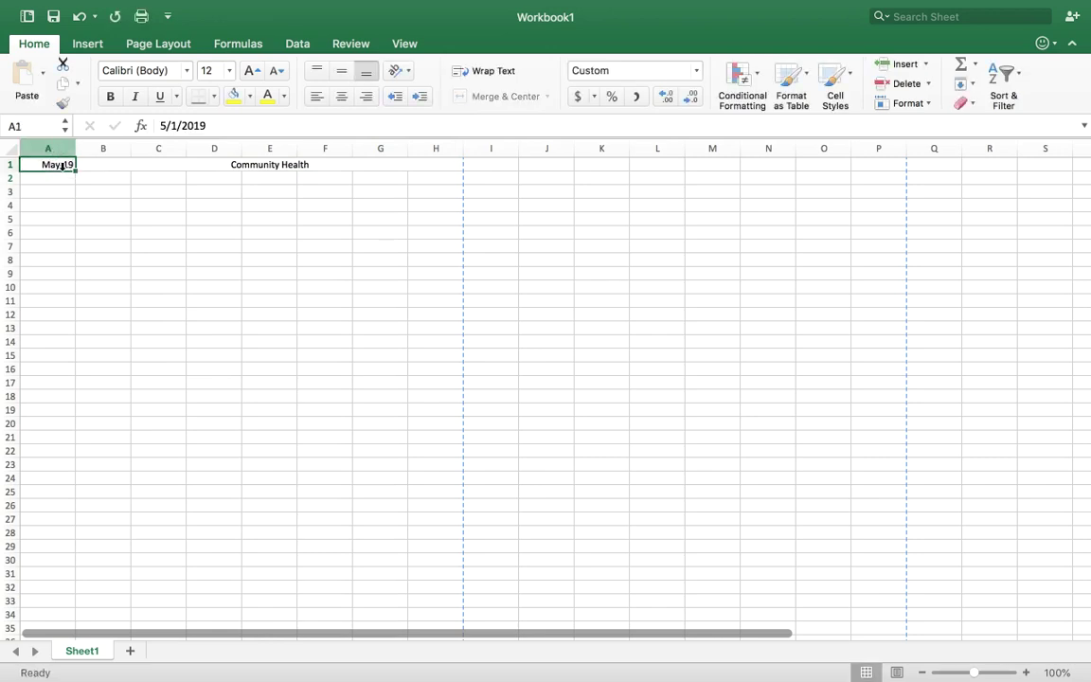
- Format all of column A with the Text number category
{"action": "left_click", "coordinate": [47, 149]}
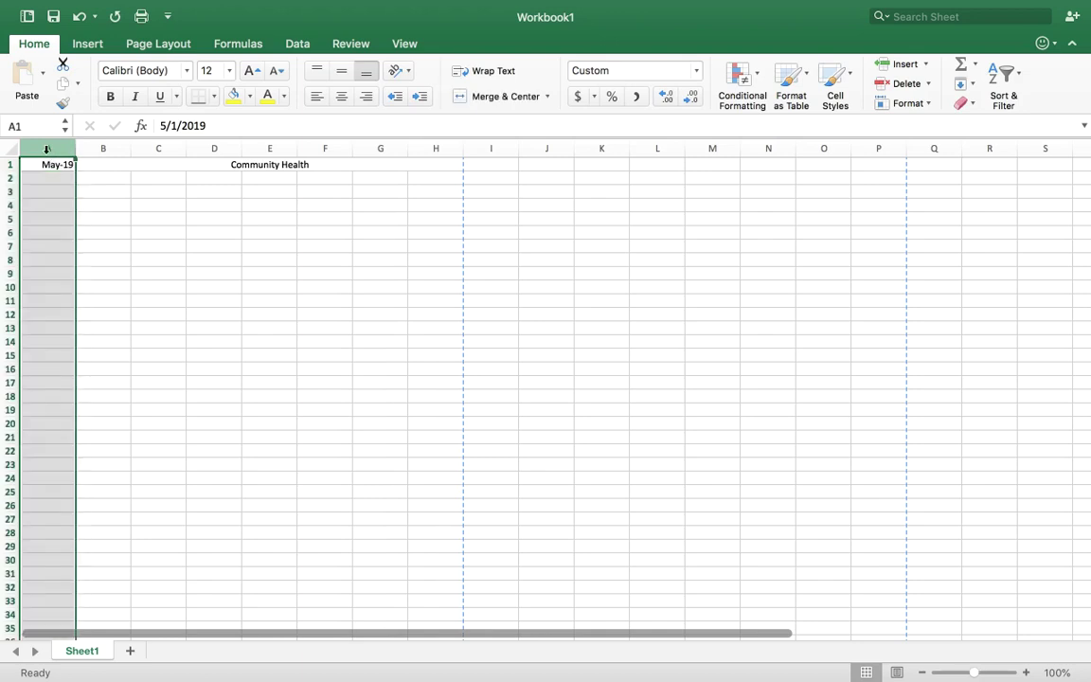
{"action": "right_click", "coordinate": [46, 149]}
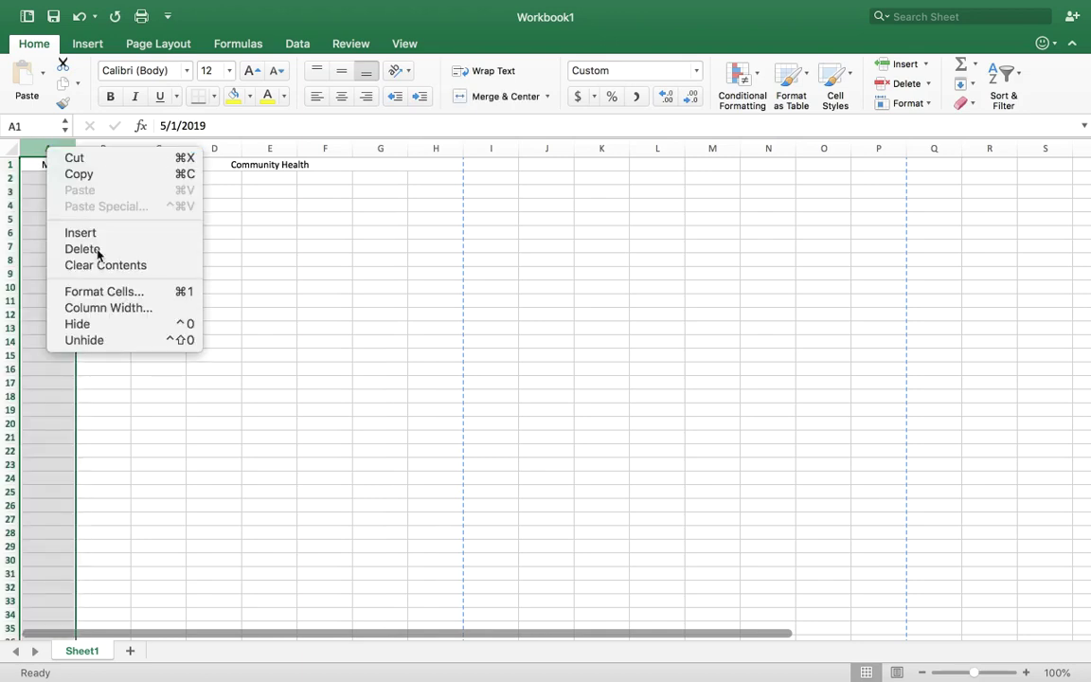
{"action": "left_click", "coordinate": [122, 297]}
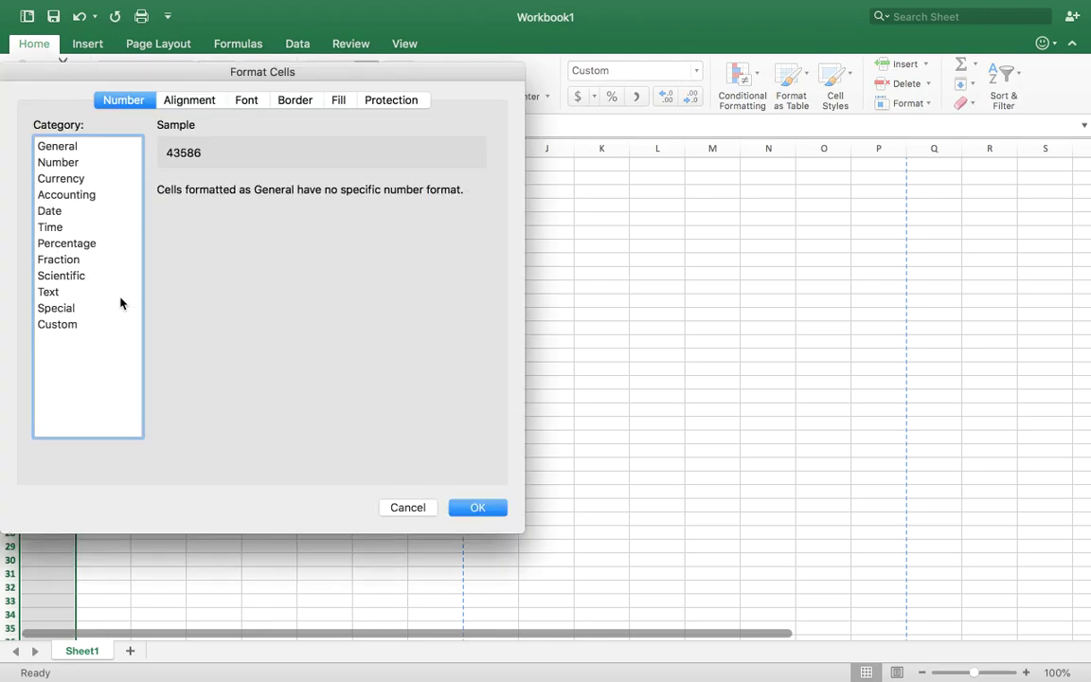
{"action": "left_click", "coordinate": [78, 325]}
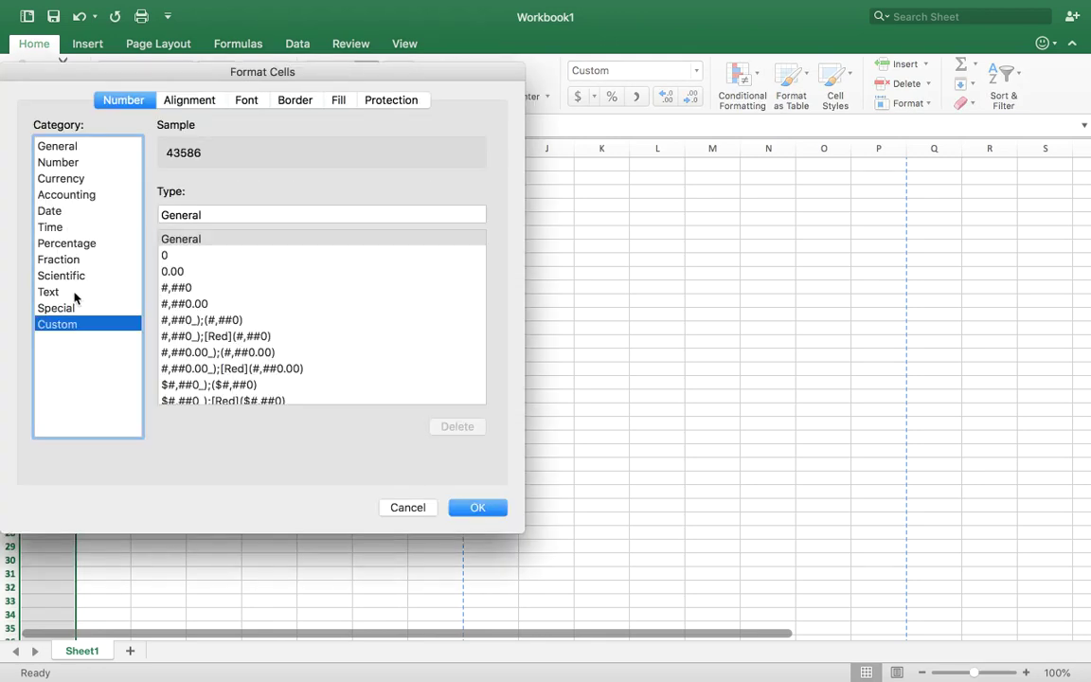
{"action": "left_click", "coordinate": [66, 292]}
{"action": "left_click", "coordinate": [480, 507]}
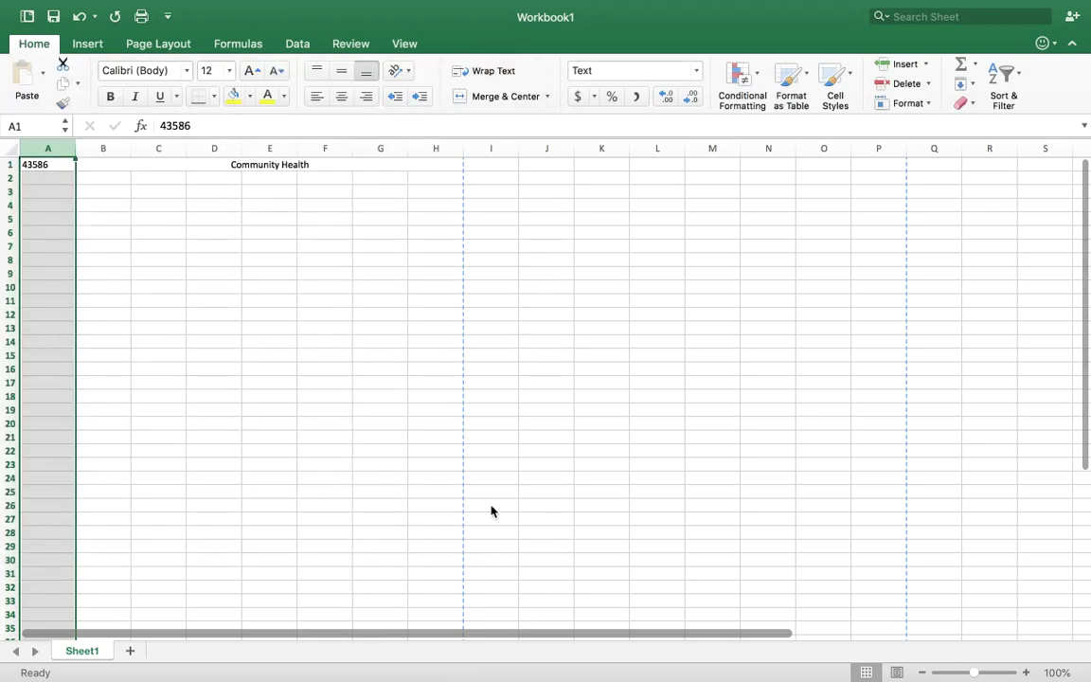
- Replace the content of cell A1 with "May 2018"
{"action": "left_click", "coordinate": [50, 167]}
{"action": "type", "text": "Ma"}
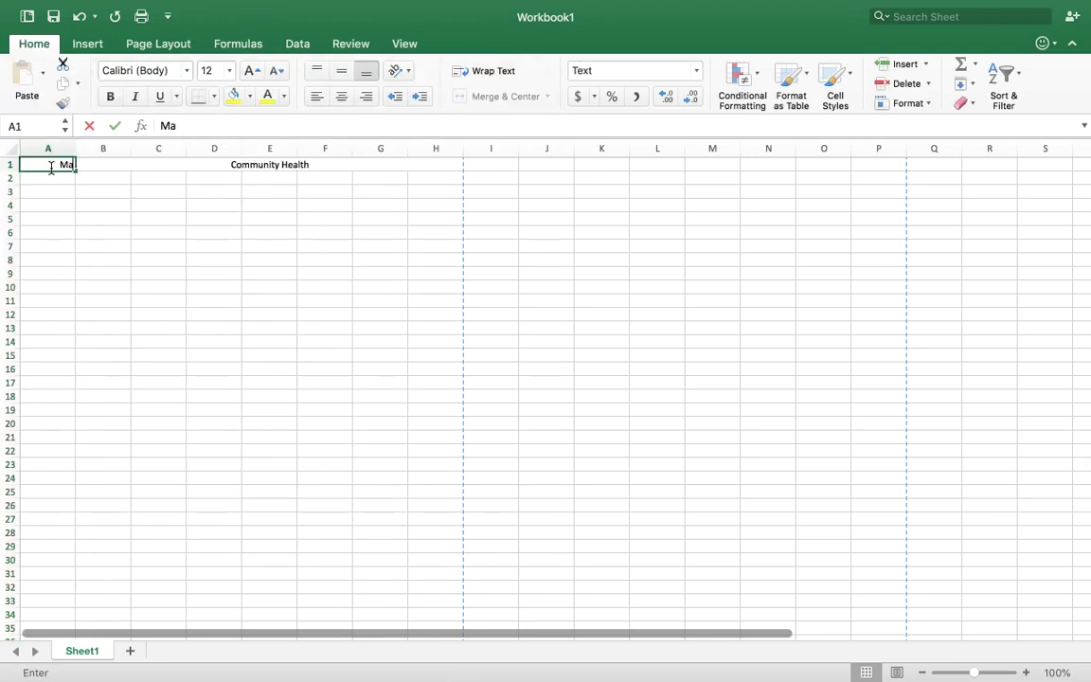
{"action": "type", "text": "y 2018"}
{"action": "key", "text": "Return"}
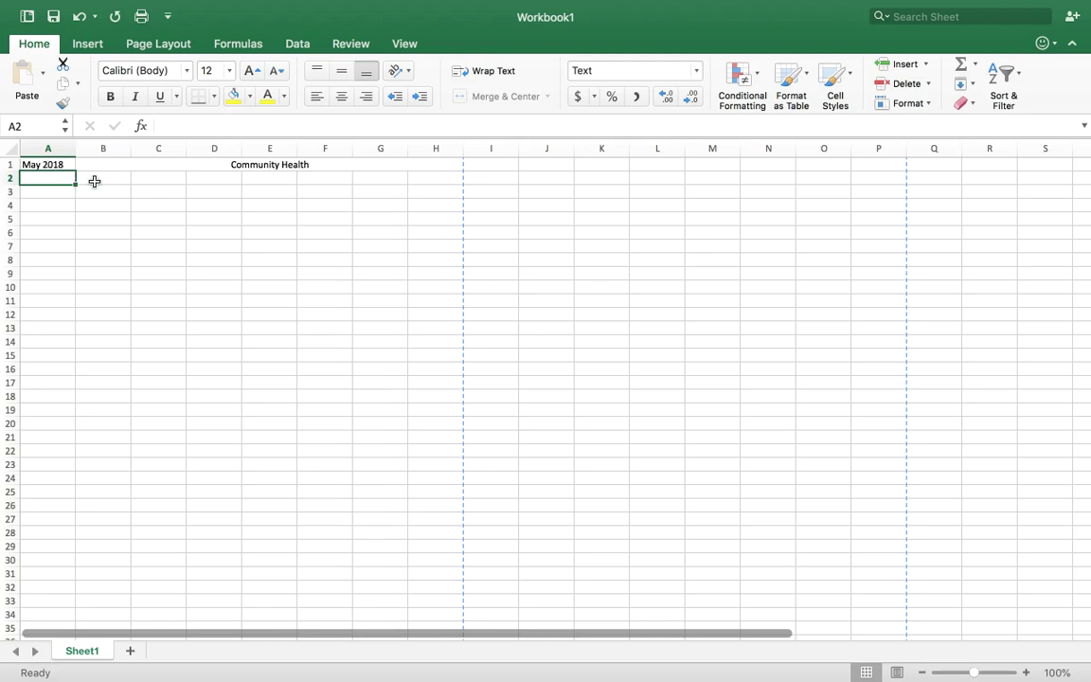
- Enter the column headers Date, Lecture, Assignment and Done in cells B2 through E2
{"action": "left_click", "coordinate": [95, 180]}
{"action": "type", "text": "Date"}
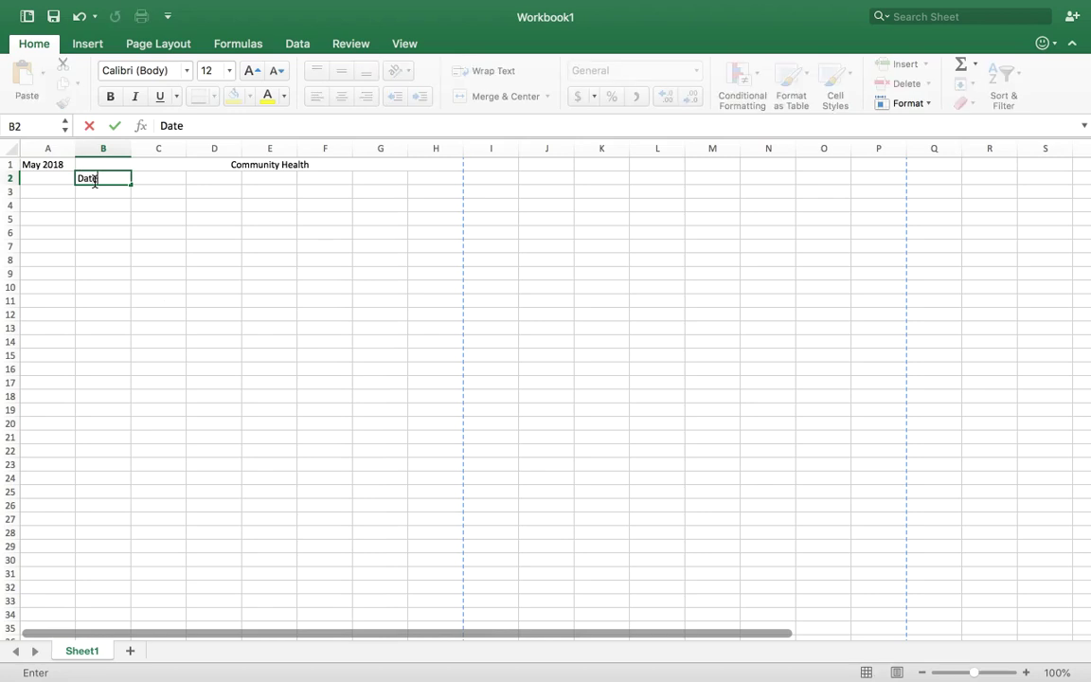
{"action": "key", "text": "Tab"}
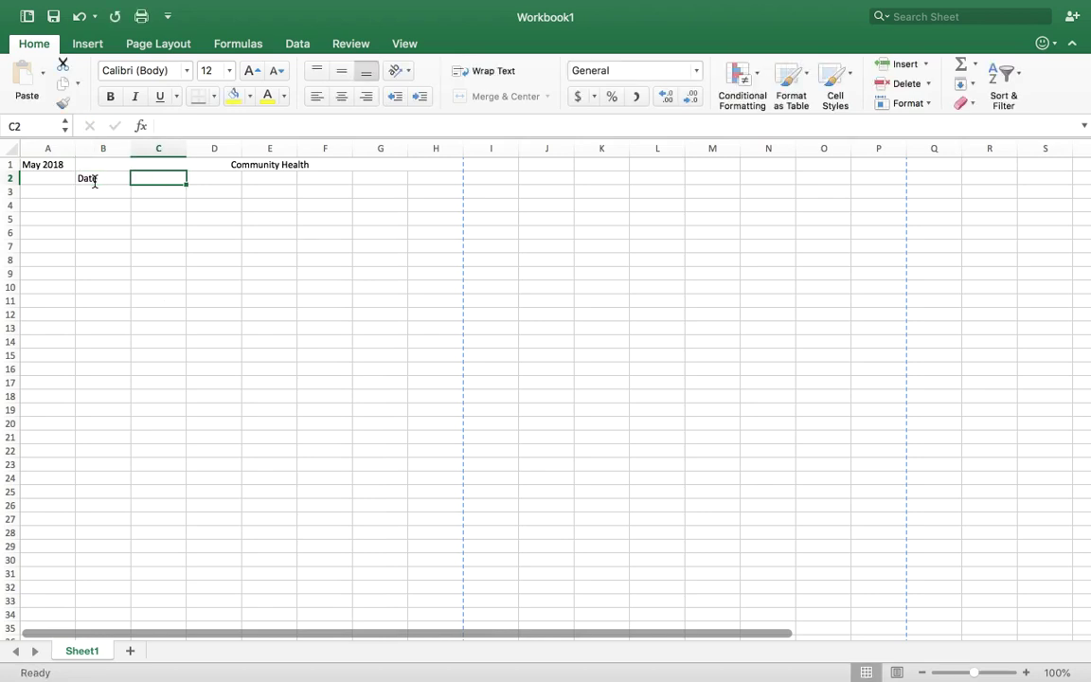
{"action": "type", "text": "Lecture"}
{"action": "key", "text": "Tab"}
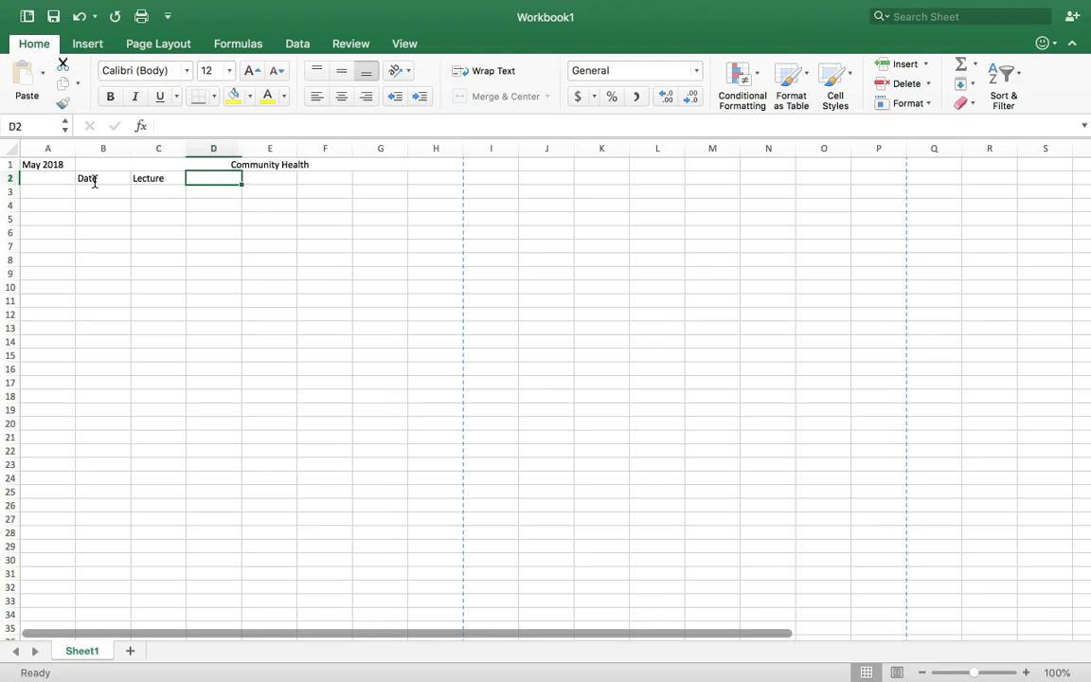
{"action": "type", "text": "Assignment"}
{"action": "key", "text": "Tab"}
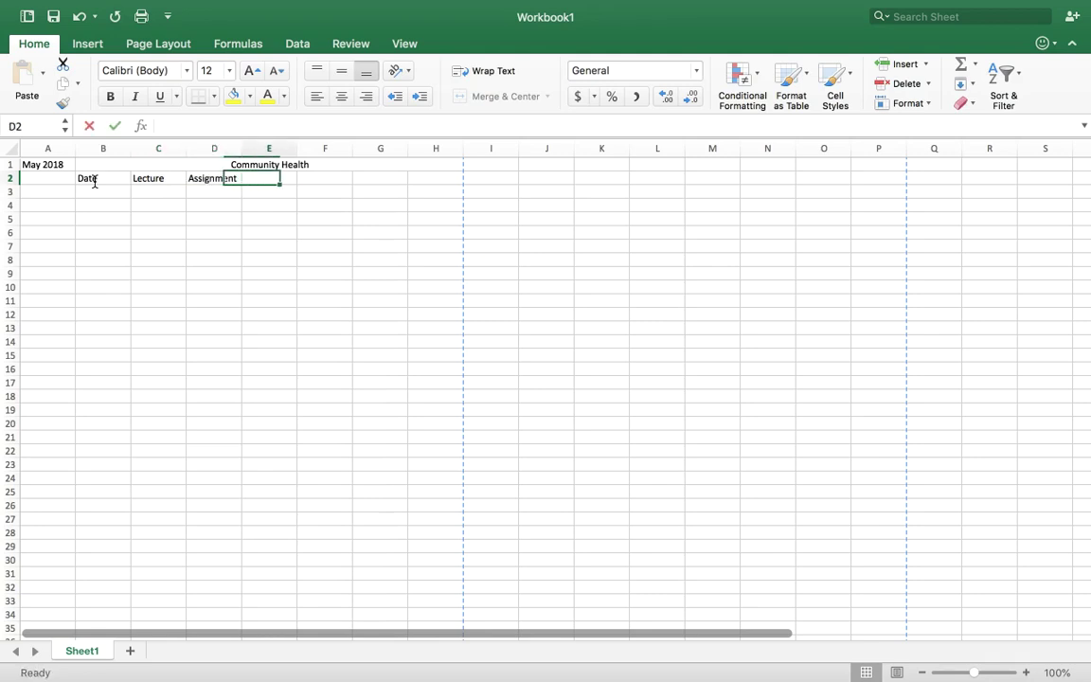
{"action": "type", "text": "Done"}
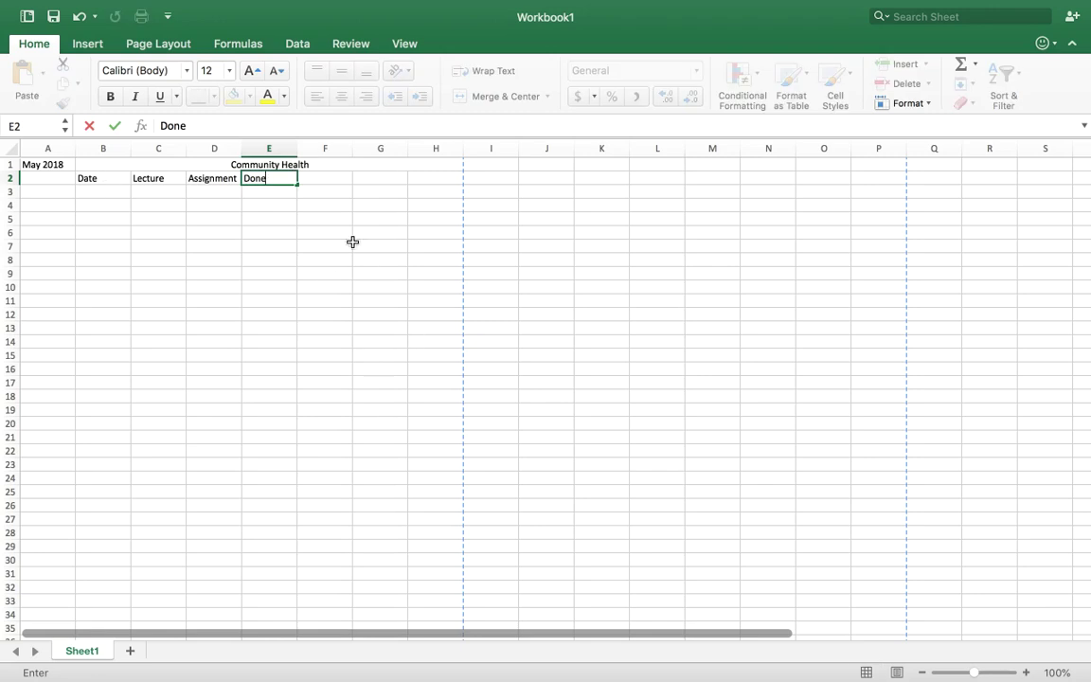
{"action": "left_click_drag", "start_coordinate": [99, 164], "coordinate": [434, 163]}
{"action": "left_click", "coordinate": [499, 95]}
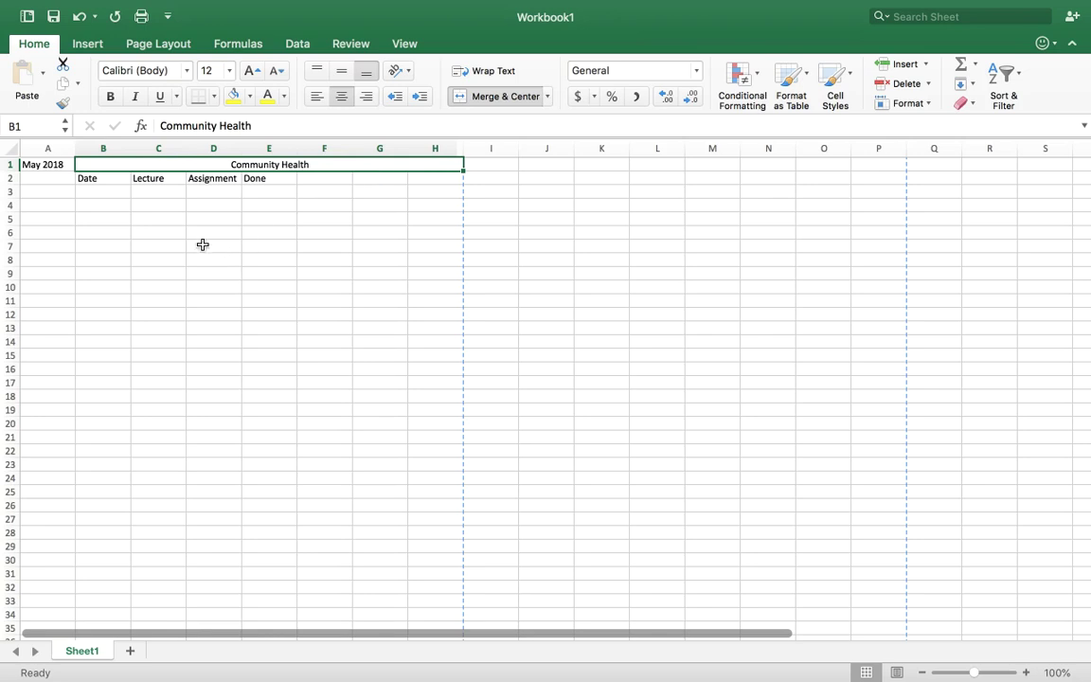
{"action": "left_click", "coordinate": [52, 165]}
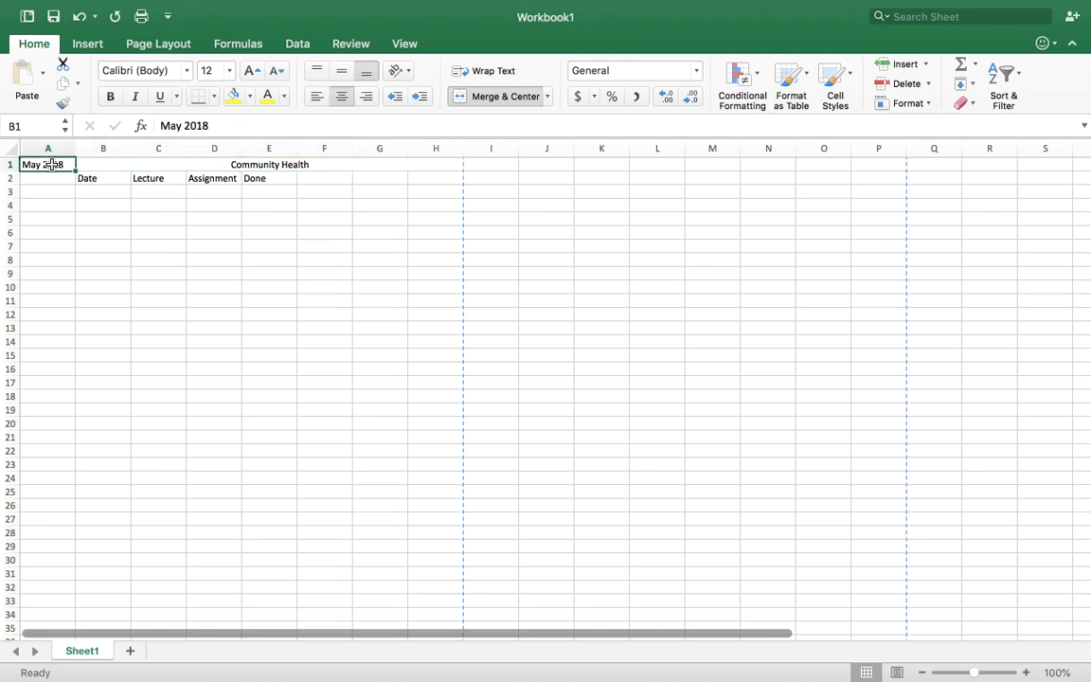
- Merge cells A1 and A2 and centre the "May 2018" text horizontally and vertically
{"action": "left_click_drag", "start_coordinate": [52, 165], "coordinate": [52, 172]}
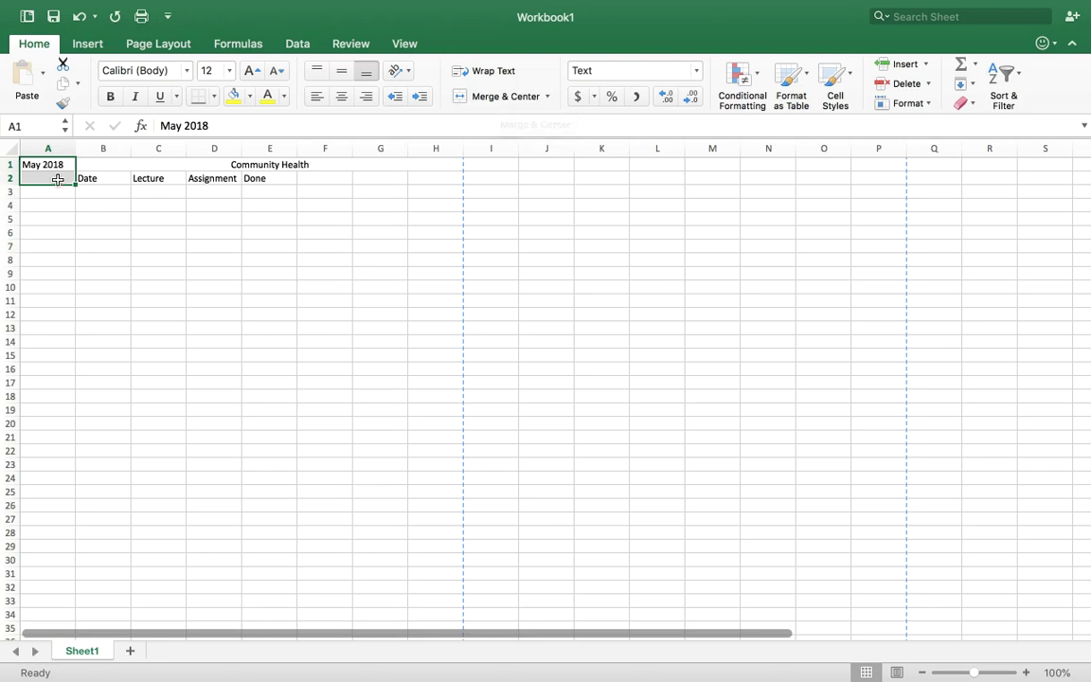
{"action": "left_click", "coordinate": [497, 97]}
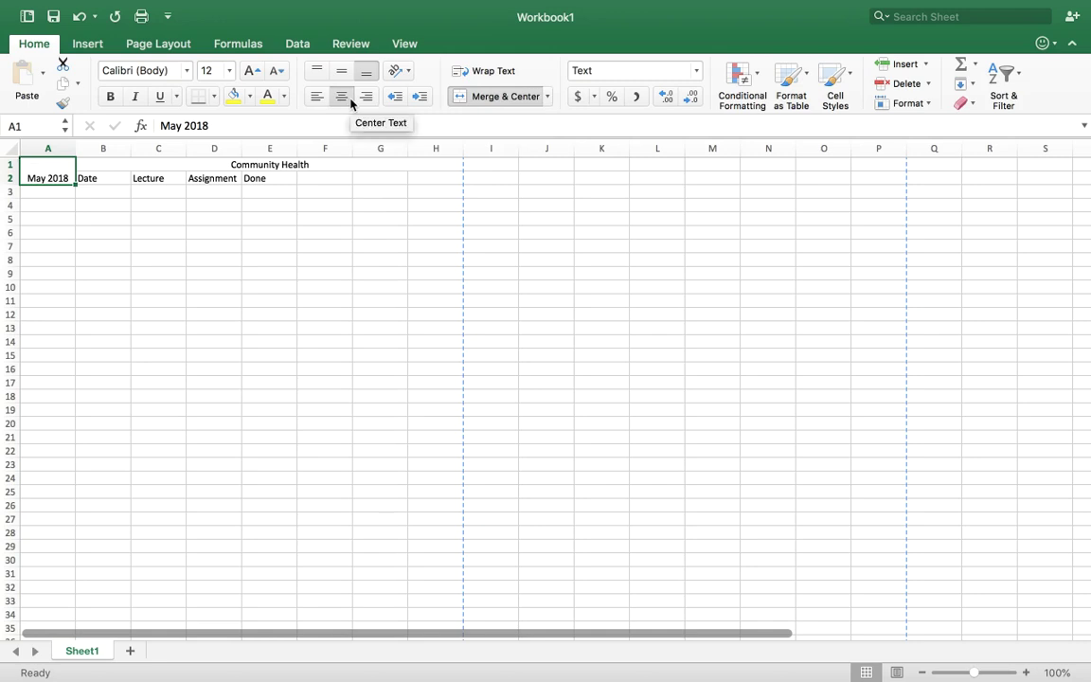
{"action": "left_click", "coordinate": [340, 72]}
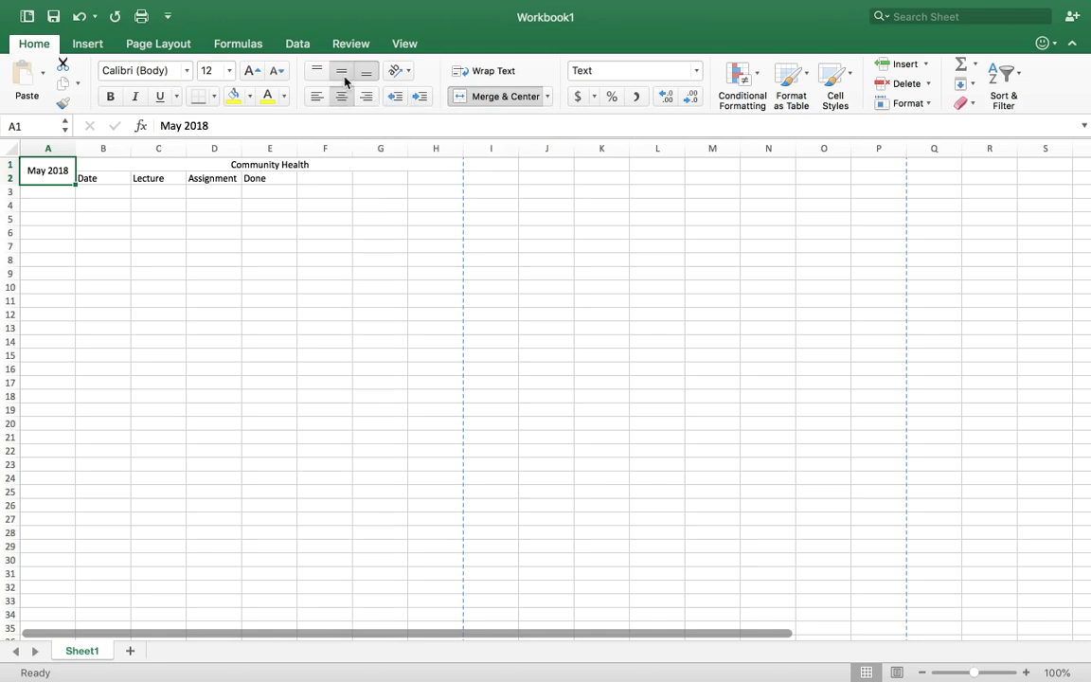
- Enter the row label "Week 1" in cell A3
{"action": "left_click", "coordinate": [56, 197]}
{"action": "type", "text": "Week"}
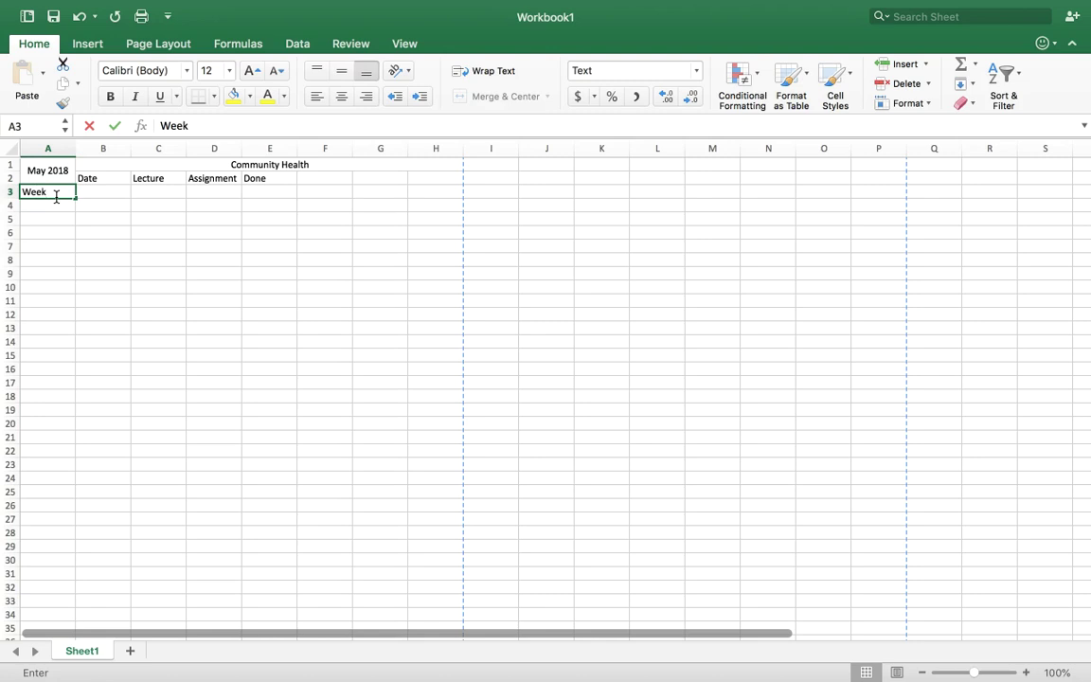
{"action": "type", "text": " 1"}
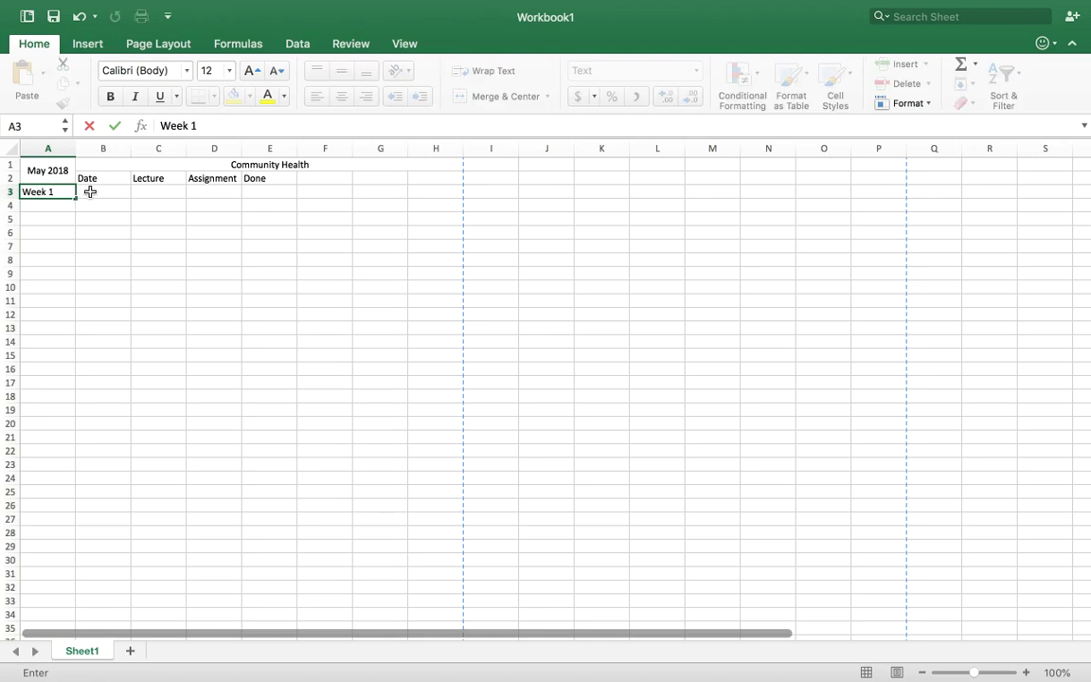
- Enter "May 1" as the first date in cell B3
{"action": "left_click", "coordinate": [91, 192]}
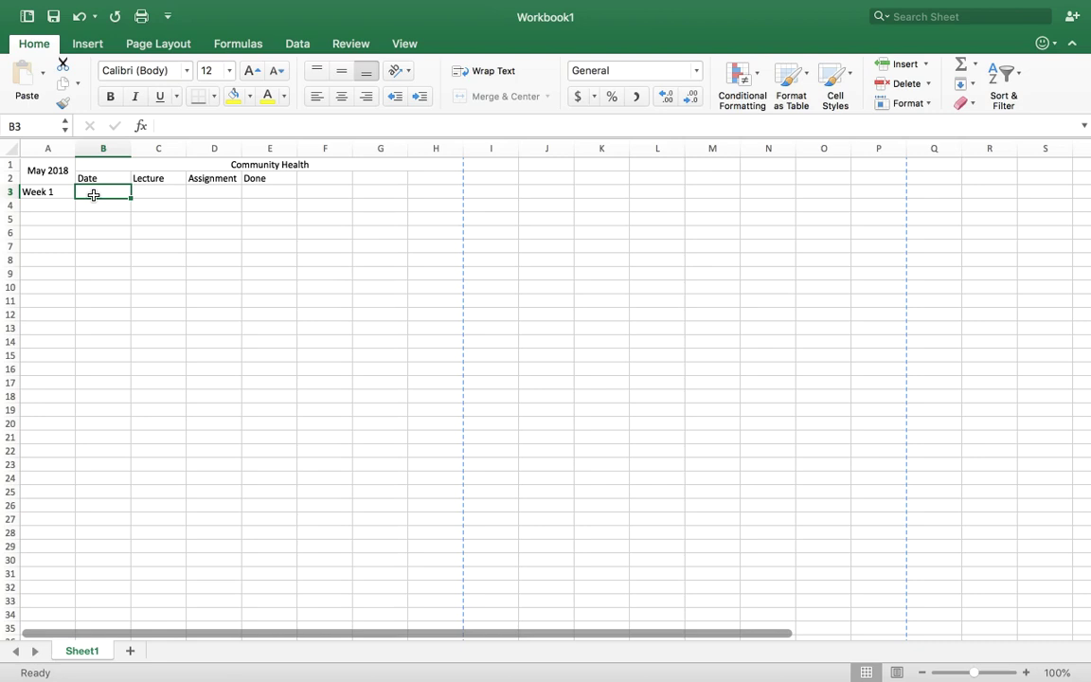
{"action": "type", "text": "M"}
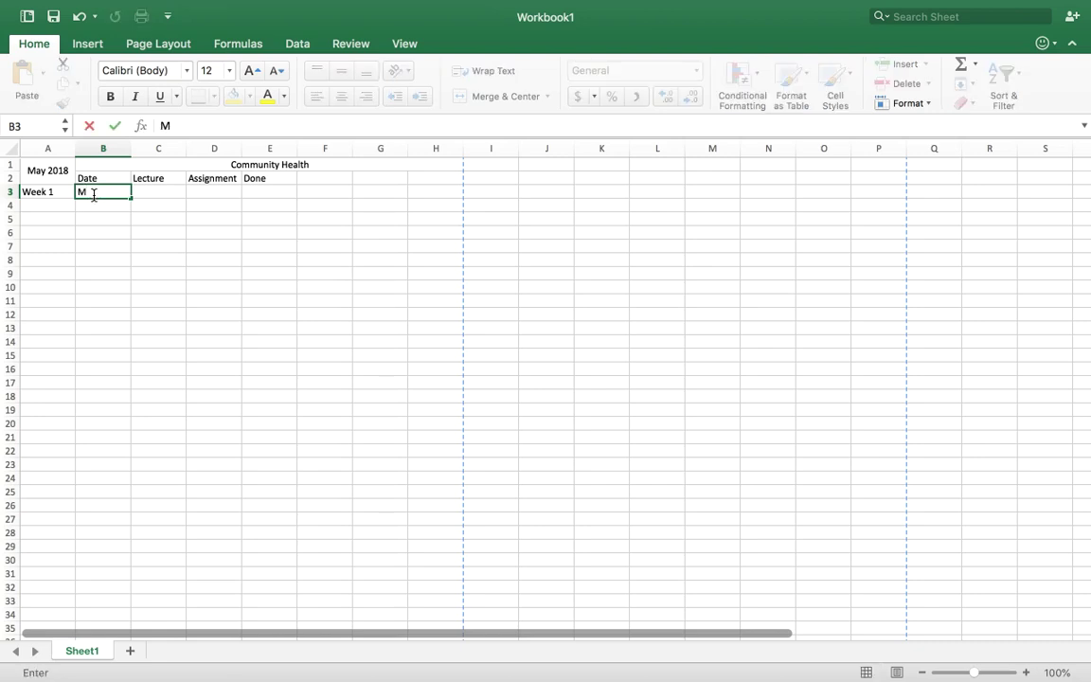
{"action": "type", "text": "ay 1"}
{"action": "key", "text": "Tab"}
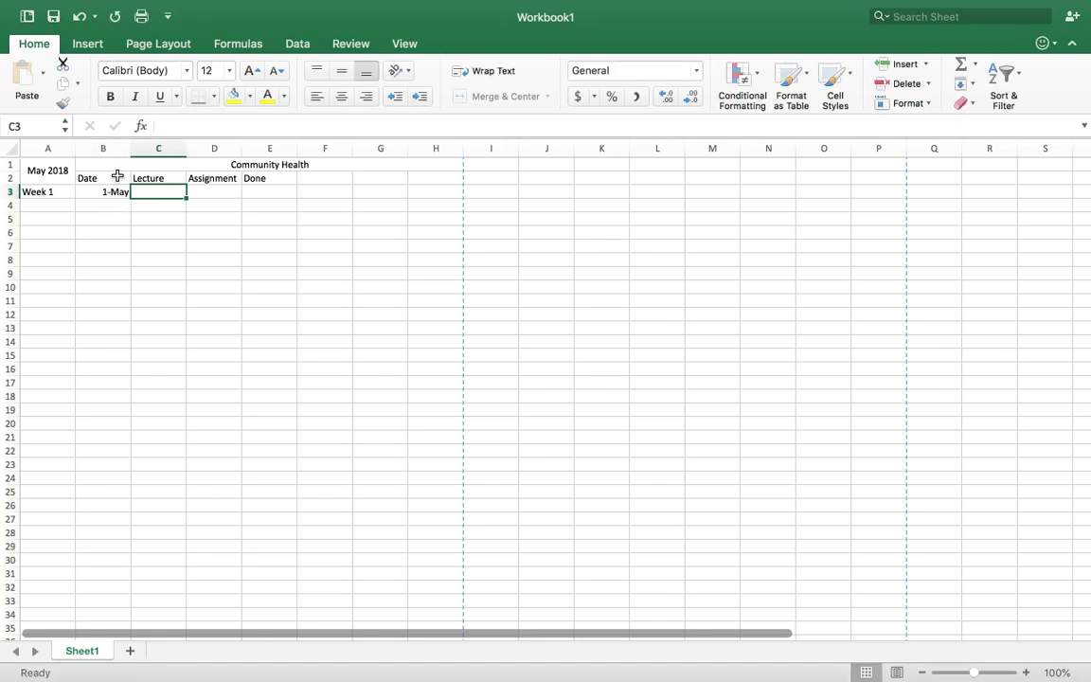
- Format all of column B with the Text number category
{"action": "left_click", "coordinate": [103, 177]}
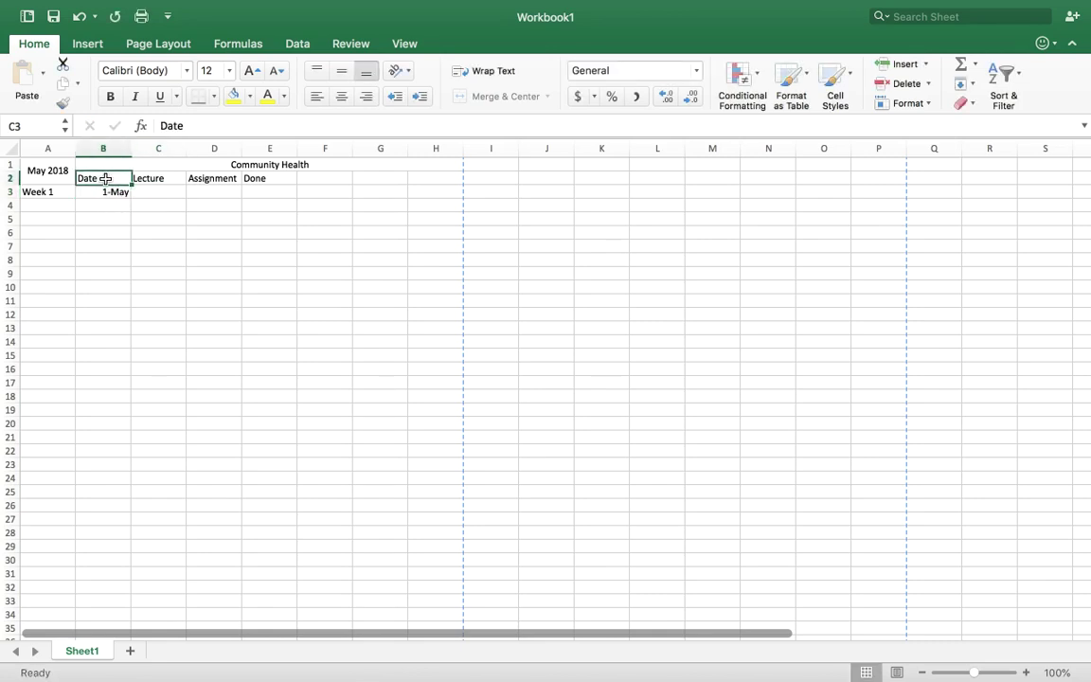
{"action": "left_click_drag", "start_coordinate": [105, 178], "coordinate": [106, 287]}
{"action": "left_click", "coordinate": [105, 148]}
{"action": "right_click", "coordinate": [107, 148]}
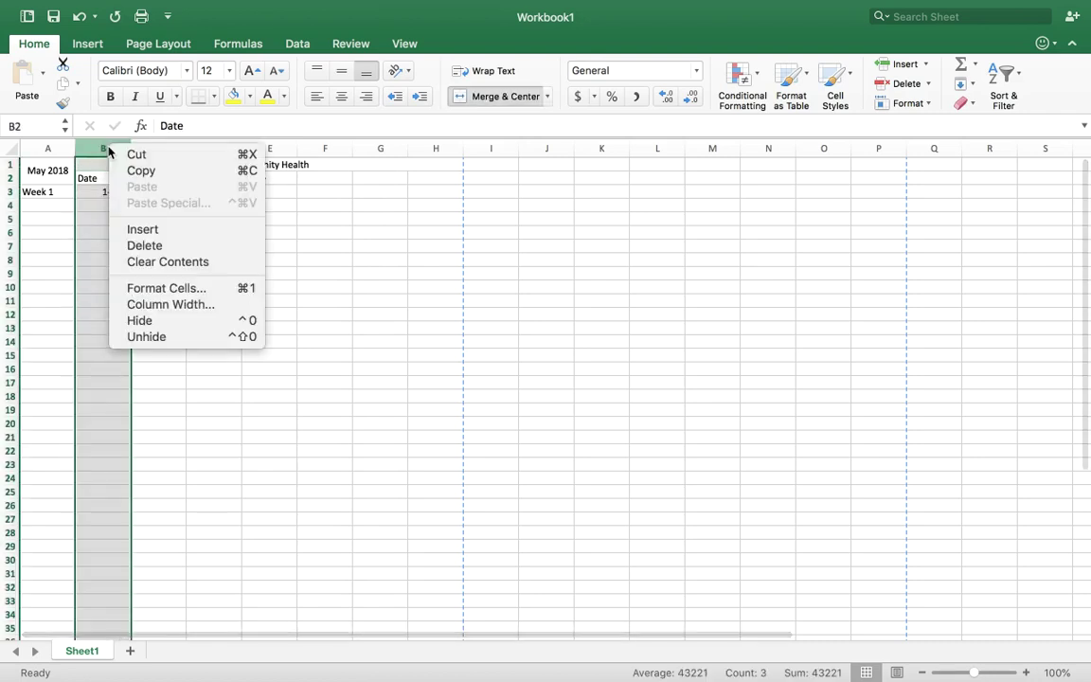
{"action": "left_click", "coordinate": [205, 288]}
{"action": "left_click", "coordinate": [99, 280]}
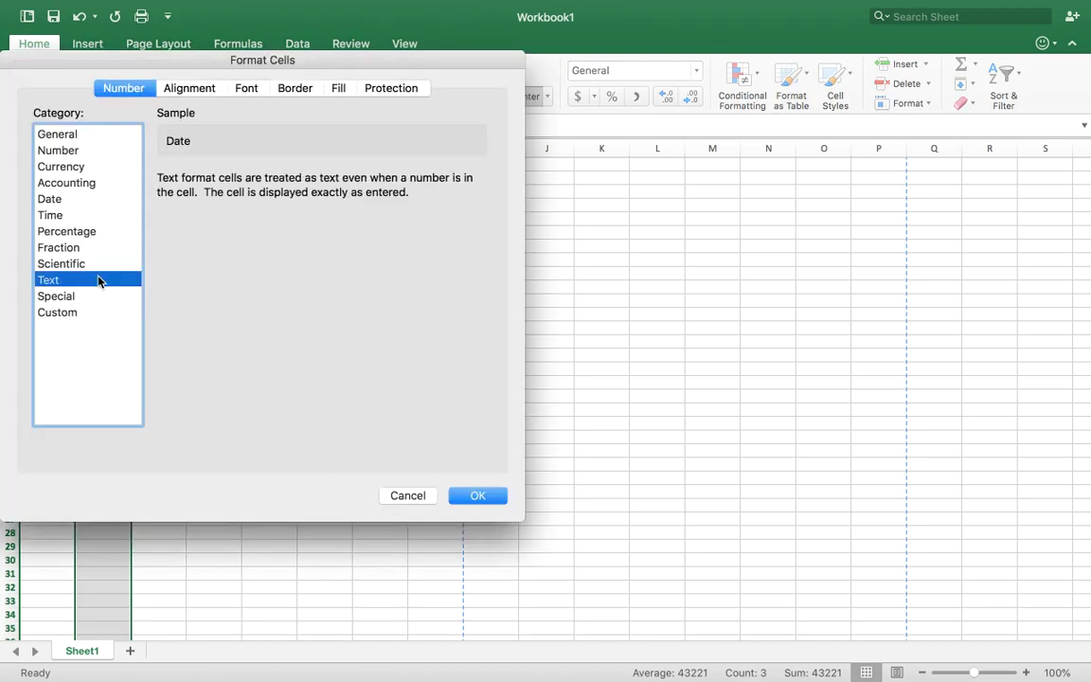
{"action": "left_click", "coordinate": [480, 495]}
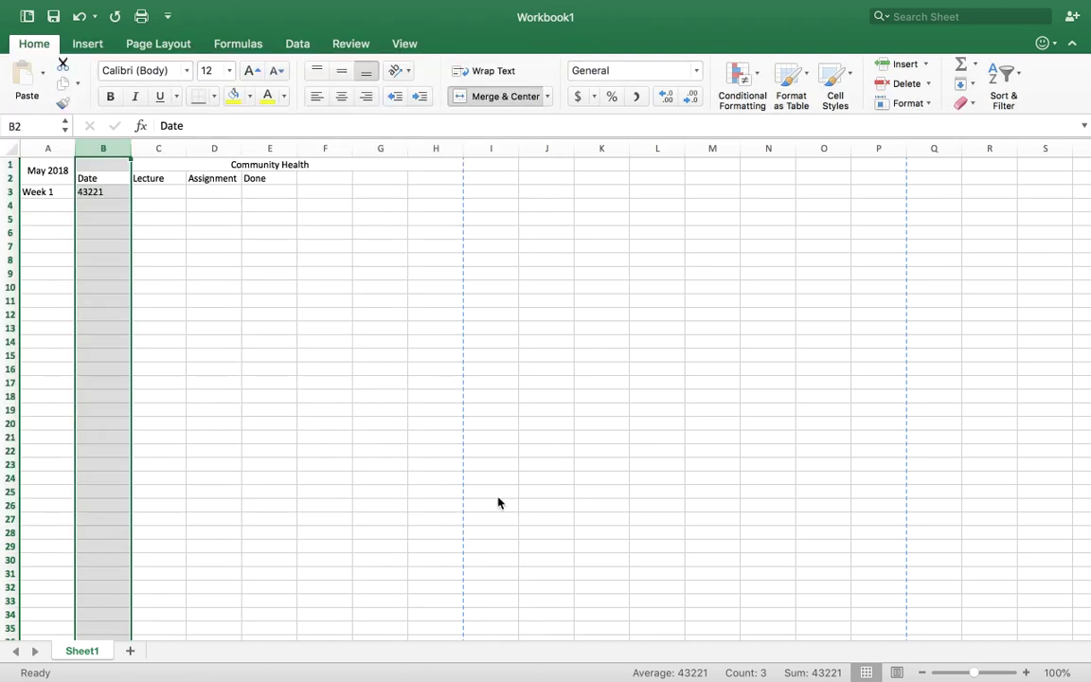
- Replace the content of cell B3 with "May 1"
{"action": "left_click", "coordinate": [122, 200]}
{"action": "left_click", "coordinate": [114, 191]}
{"action": "type", "text": "May 1"}
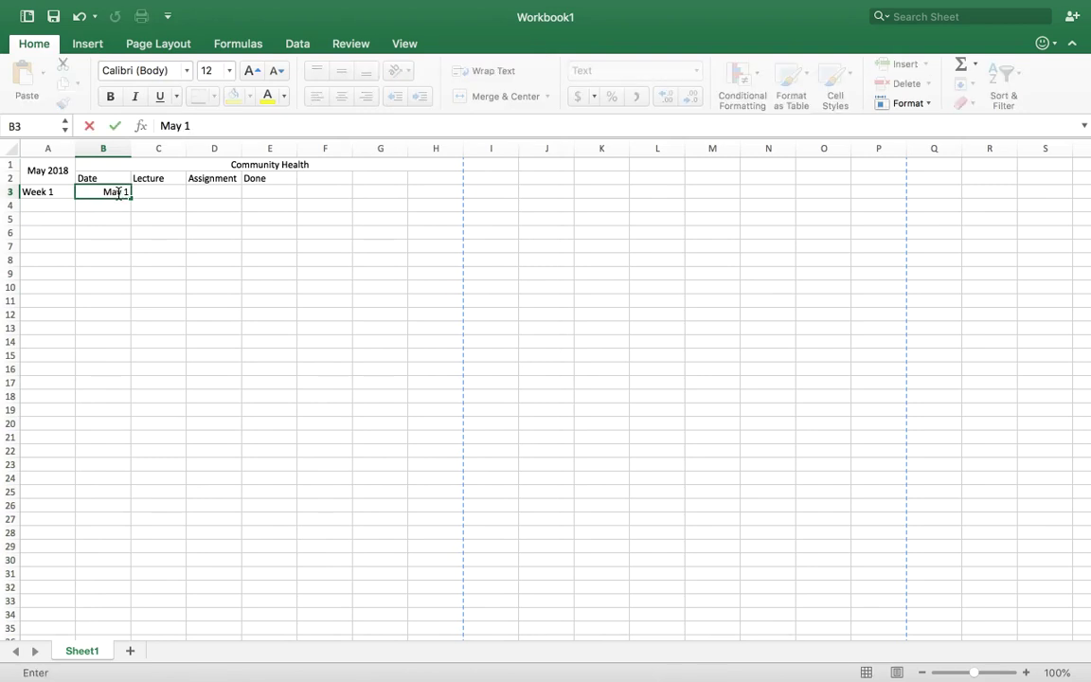
{"action": "key", "text": "Return"}
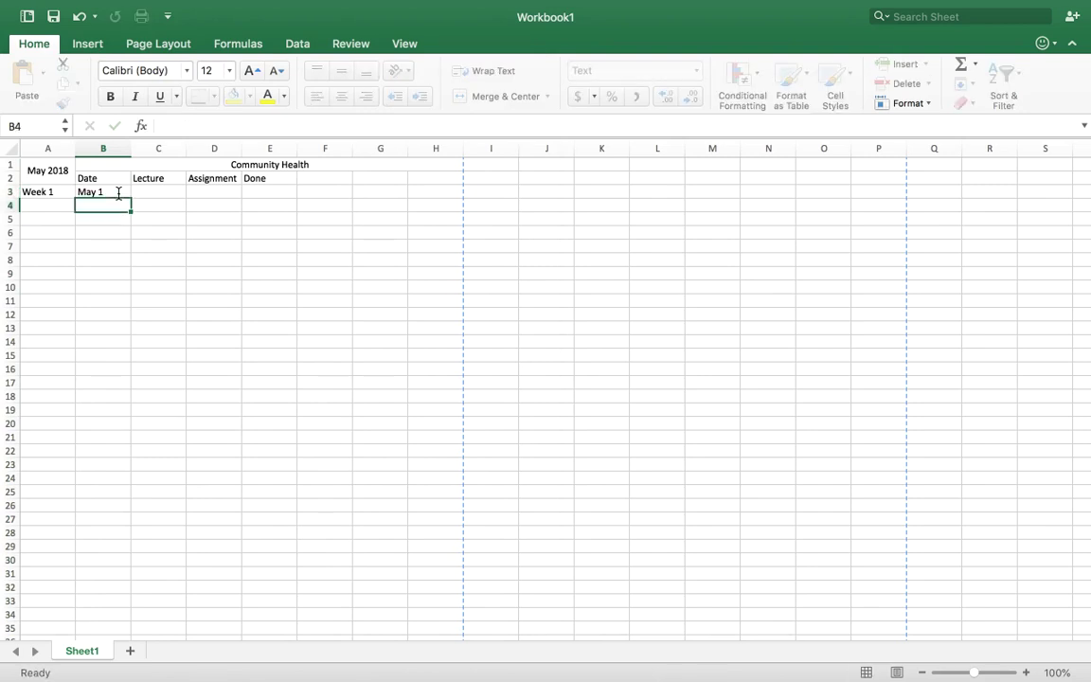
- Centre the contents of the whole Date column horizontally and vertically
{"action": "left_click", "coordinate": [105, 192]}
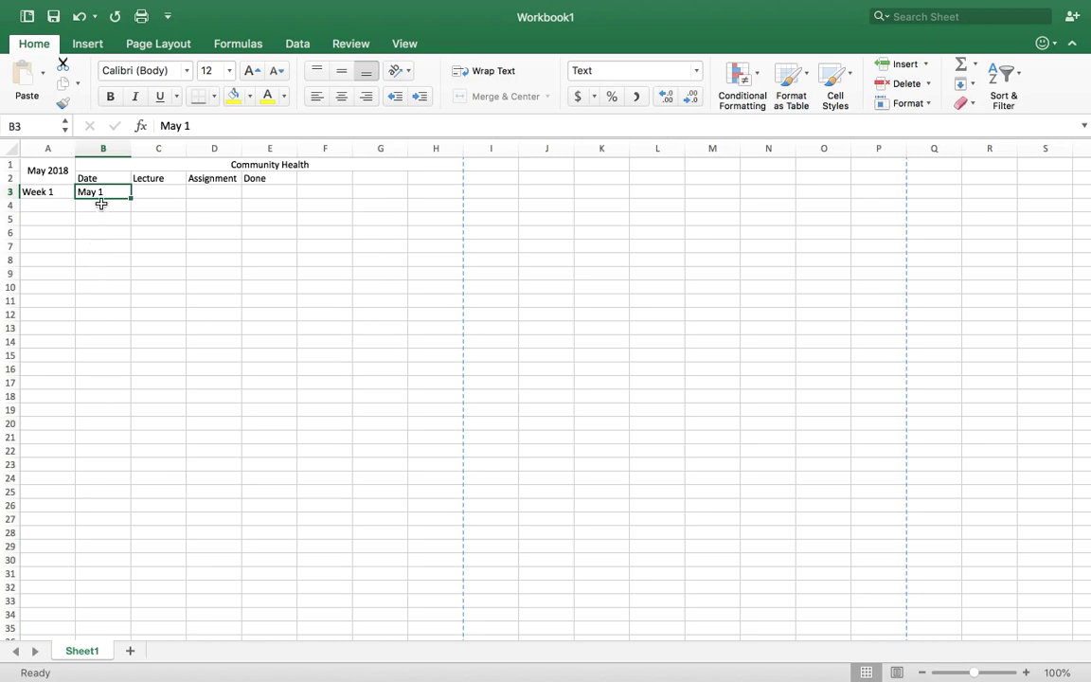
{"action": "left_click", "coordinate": [105, 149]}
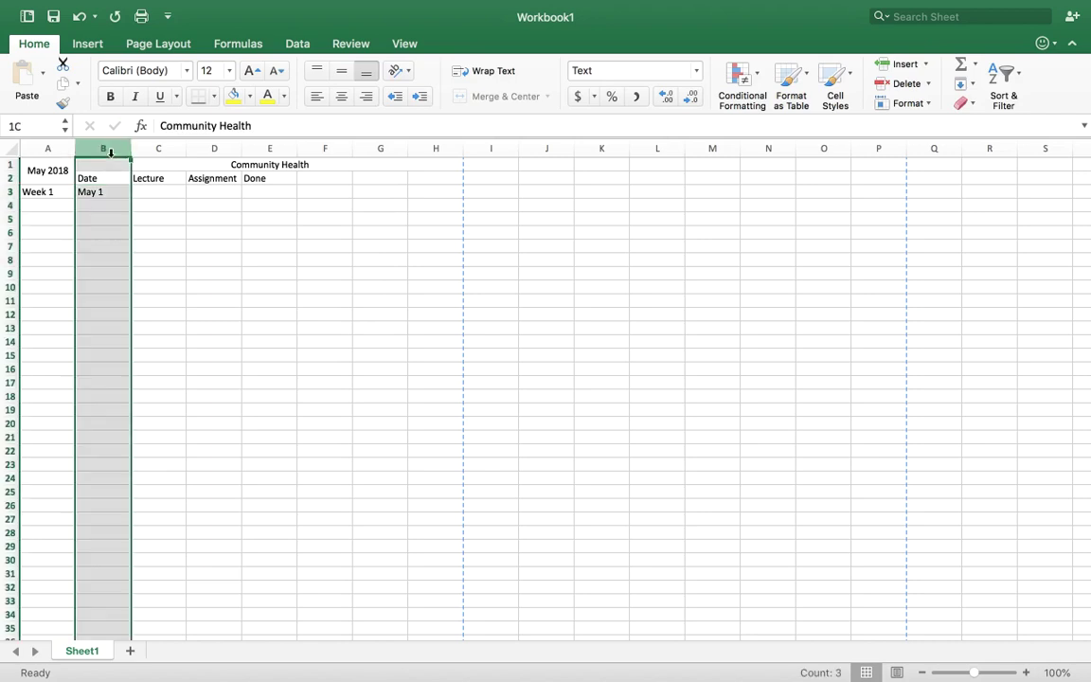
{"action": "left_click", "coordinate": [343, 99]}
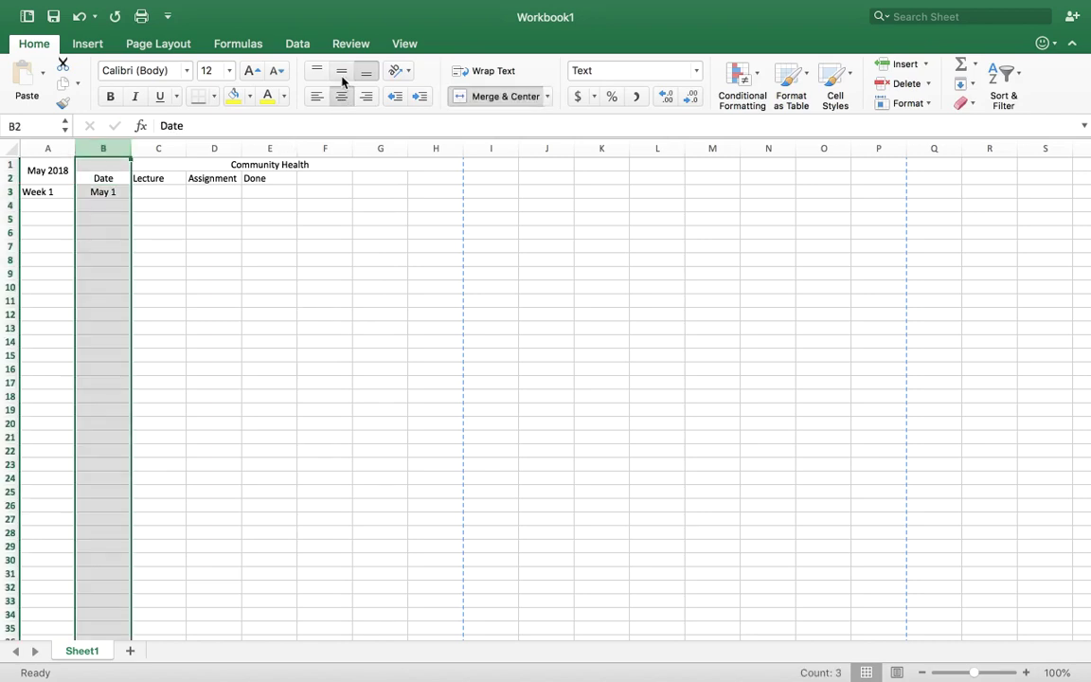
{"action": "left_click", "coordinate": [342, 73]}
- Enter the lecture title "Orientation, Community Health & Care of Population Teams" in cell C3
{"action": "left_click", "coordinate": [176, 192]}
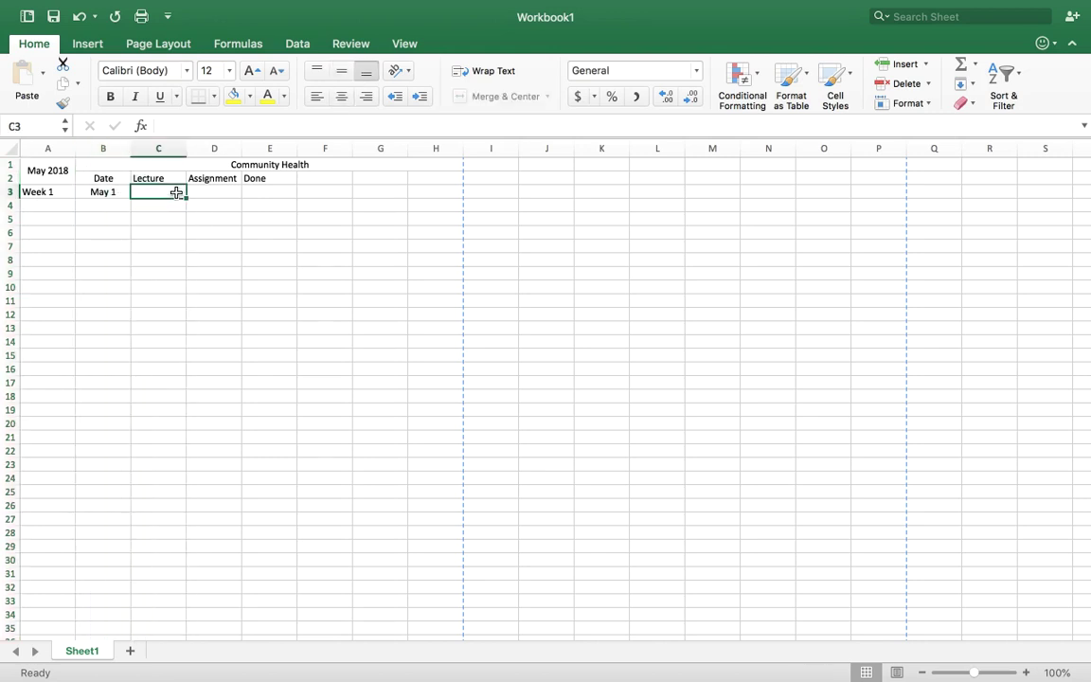
{"action": "type", "text": "Orient"}
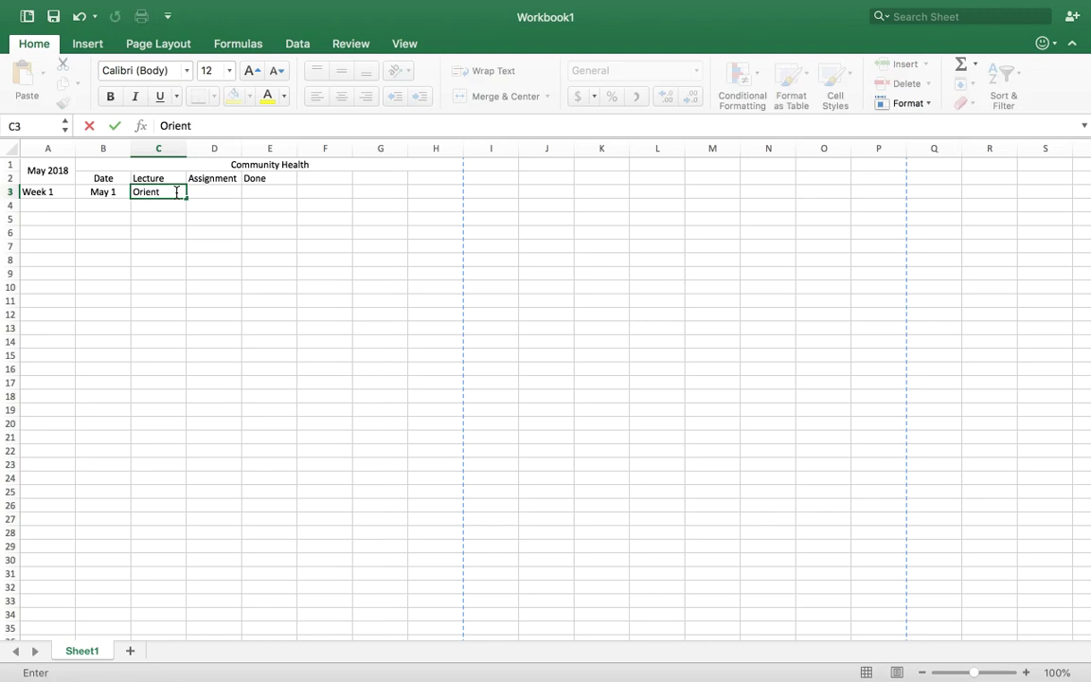
{"action": "type", "text": "ation,,"}
{"action": "key", "text": "BackSpace"}
{"action": "type", "text": "Communit"}
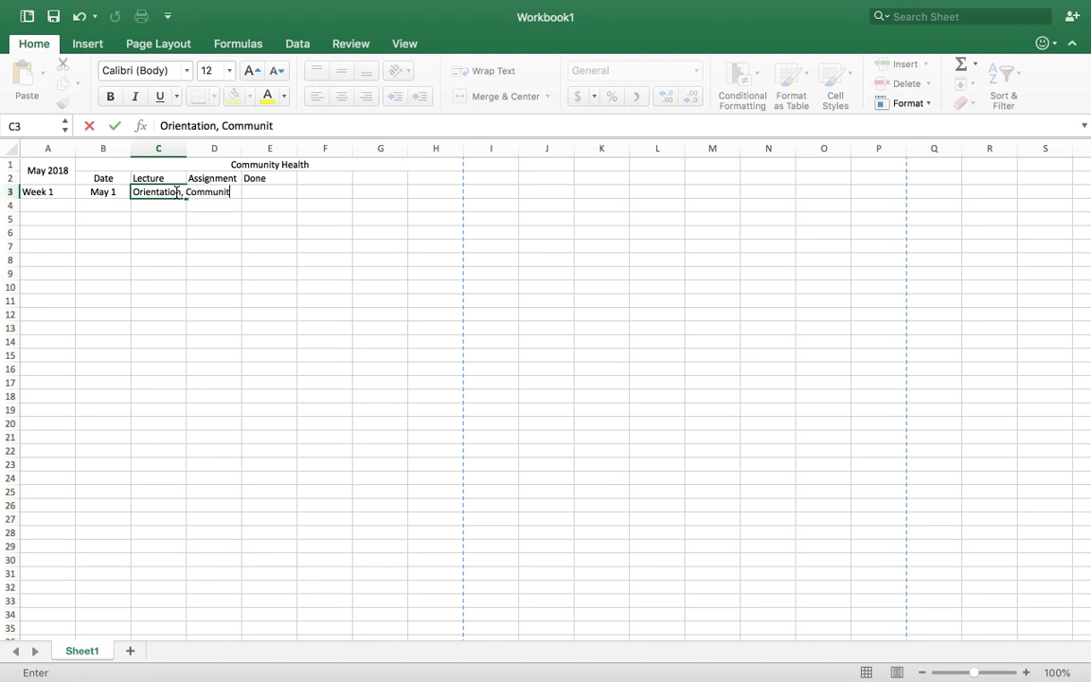
{"action": "type", "text": "y Health & C"}
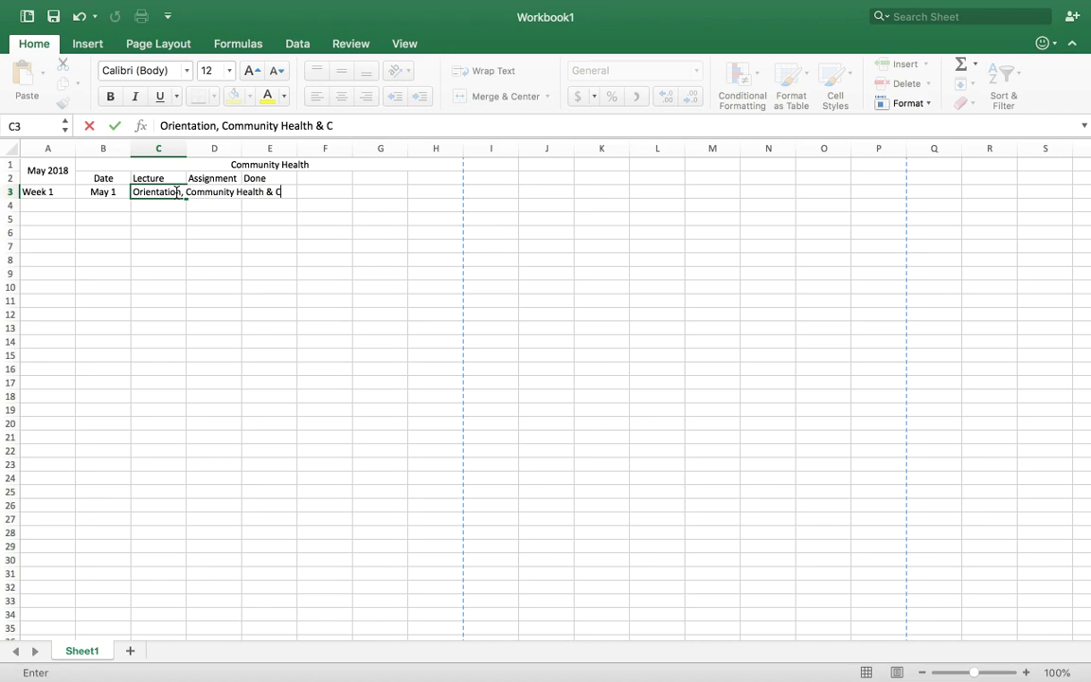
{"action": "type", "text": "are of Population Teams"}
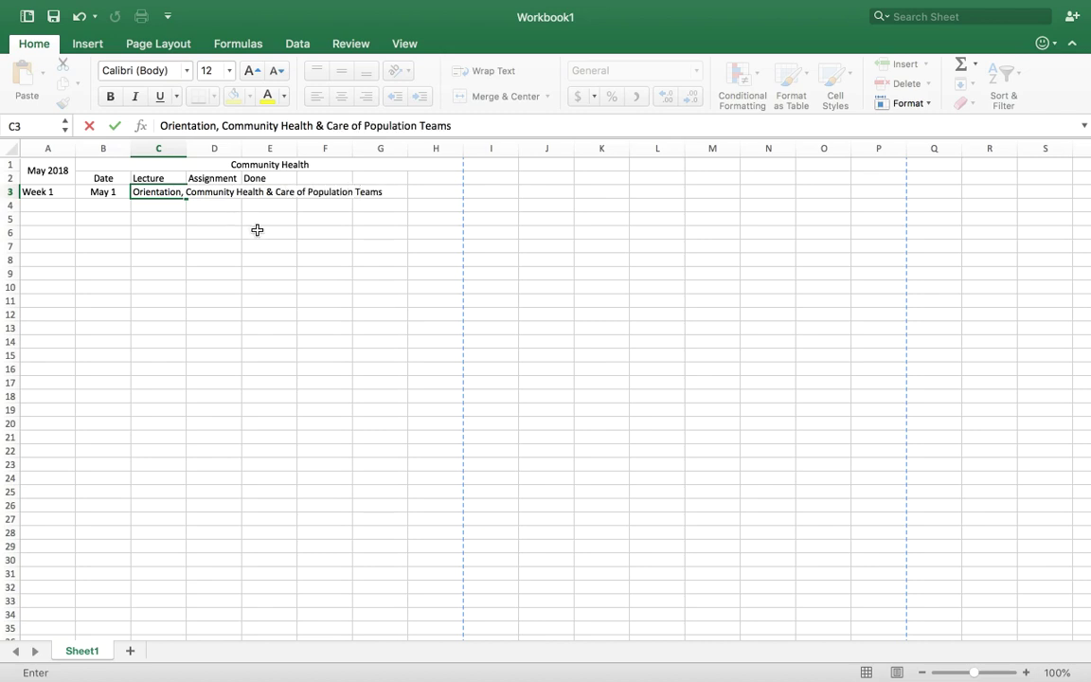
{"action": "left_click_drag", "start_coordinate": [270, 286], "coordinate": [283, 296]}
{"action": "left_click", "coordinate": [159, 192]}
{"action": "key", "text": "Down"}
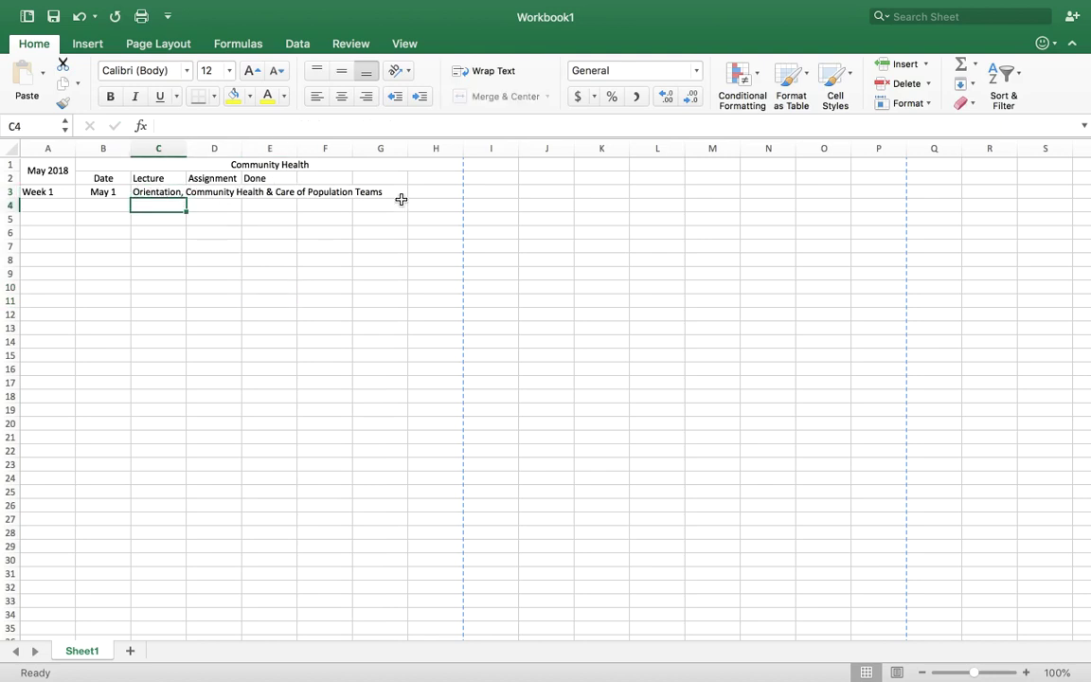
- Wrap the text in cell C3 and centre it horizontally and vertically
{"action": "left_click", "coordinate": [158, 192]}
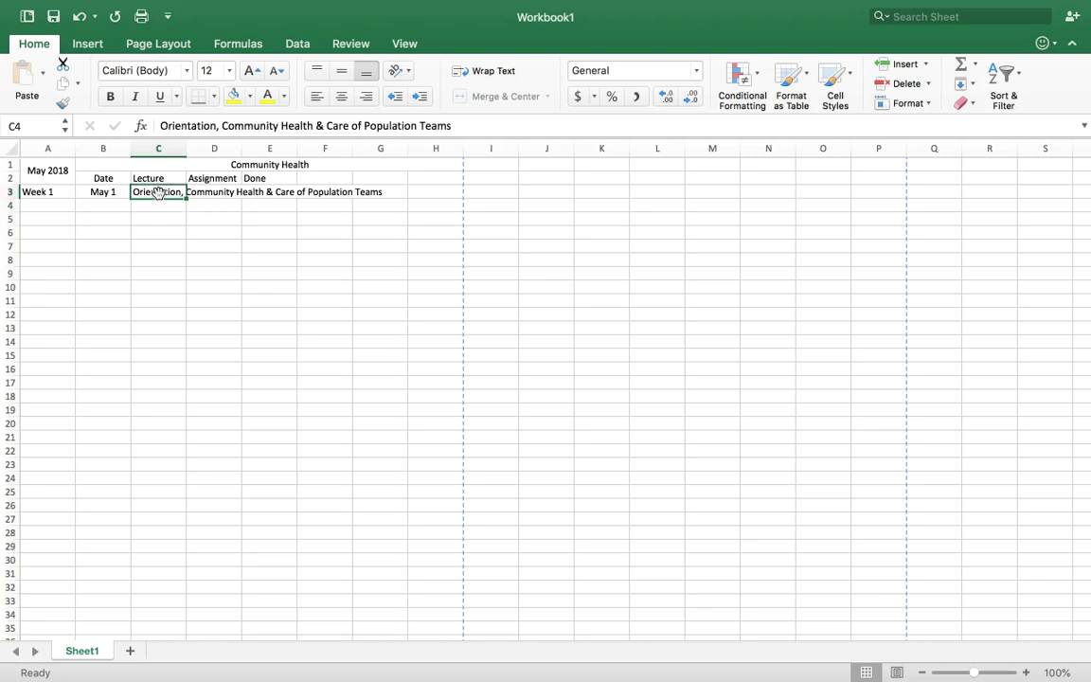
{"action": "left_click", "coordinate": [480, 73]}
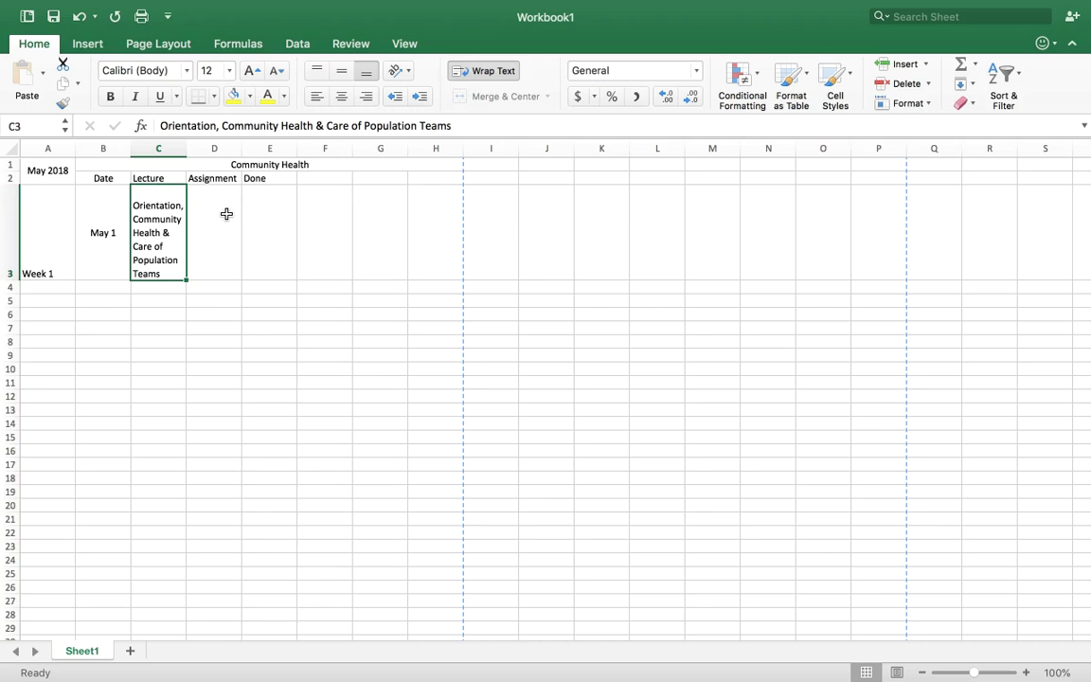
{"action": "left_click", "coordinate": [334, 100]}
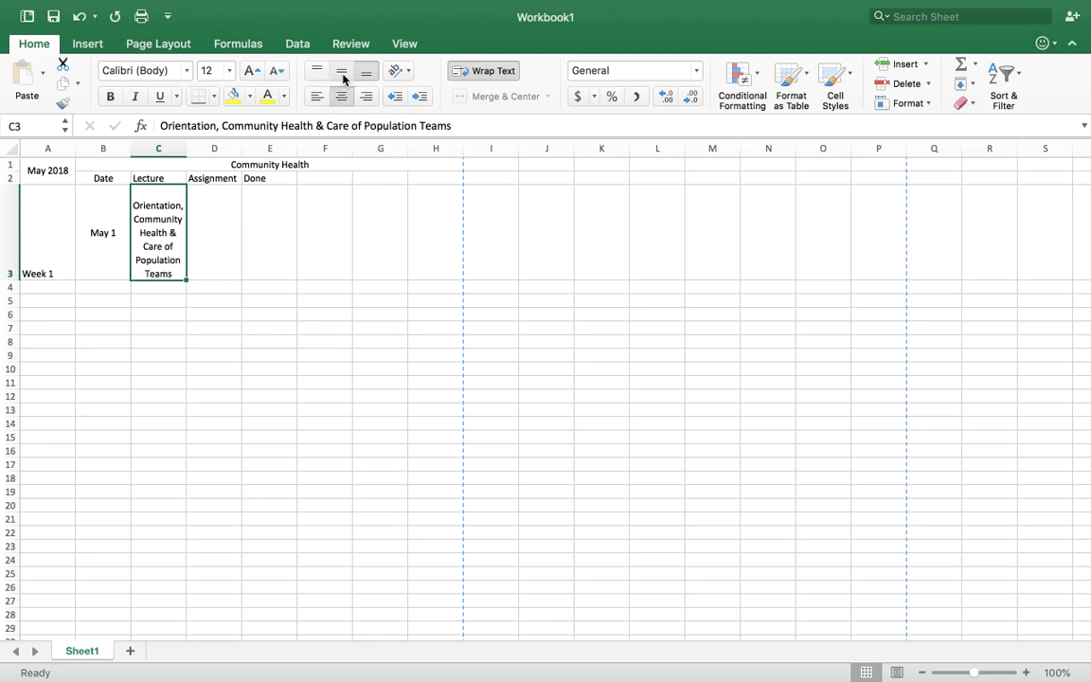
{"action": "left_click", "coordinate": [343, 75]}
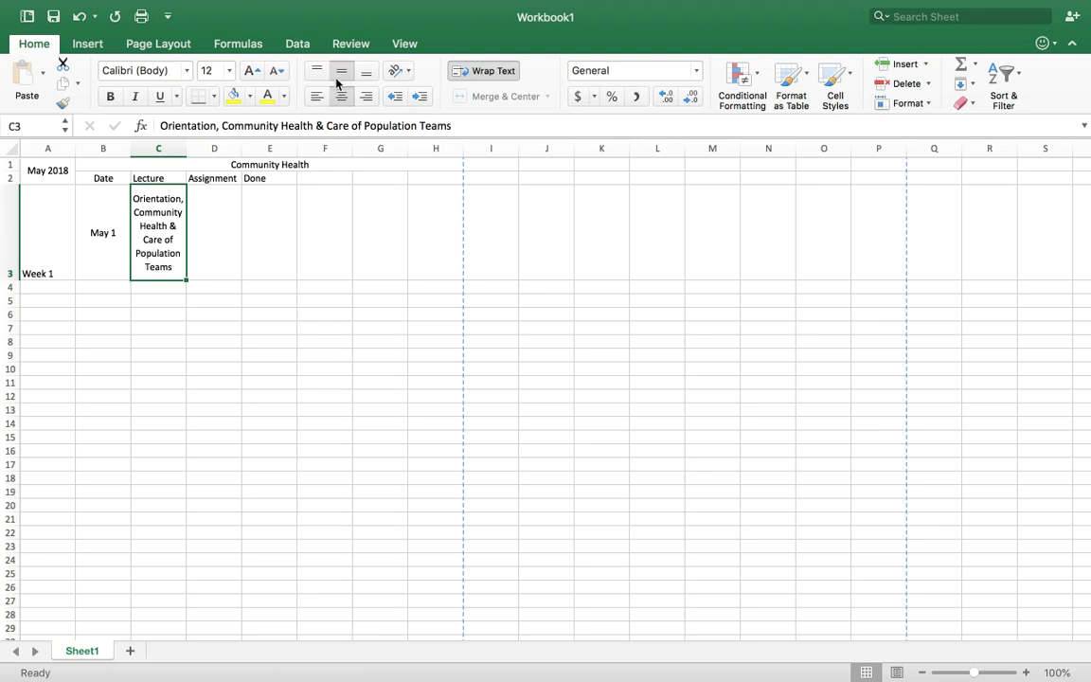
- Enter the assignment "ATI Chapter 1" in cell D3
{"action": "left_click", "coordinate": [195, 216]}
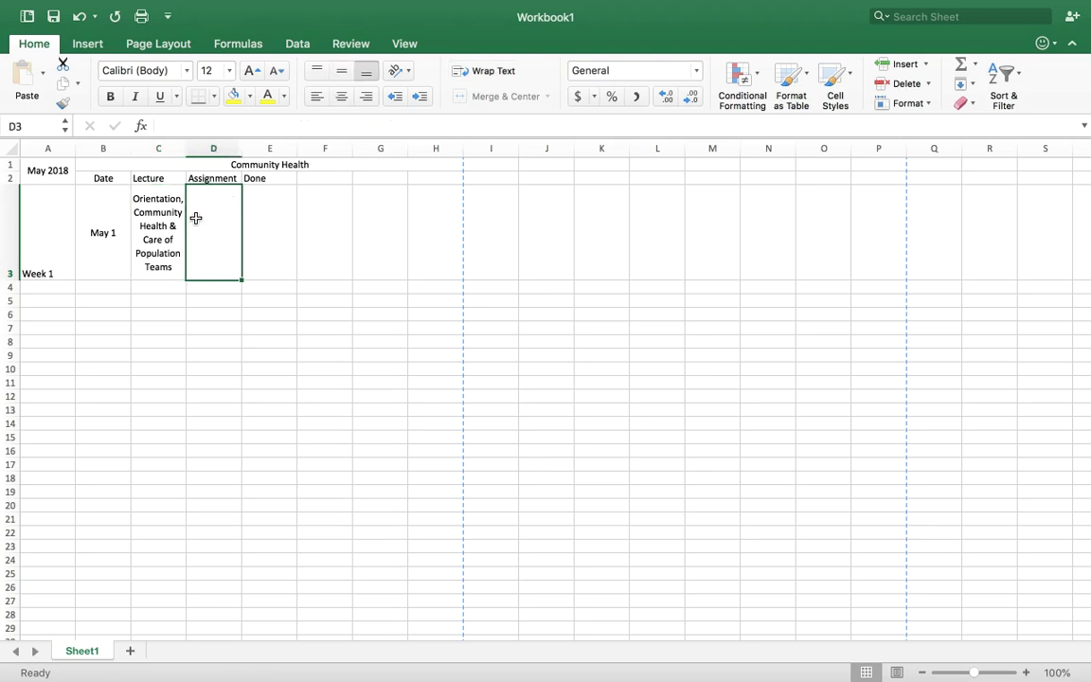
{"action": "type", "text": "A"}
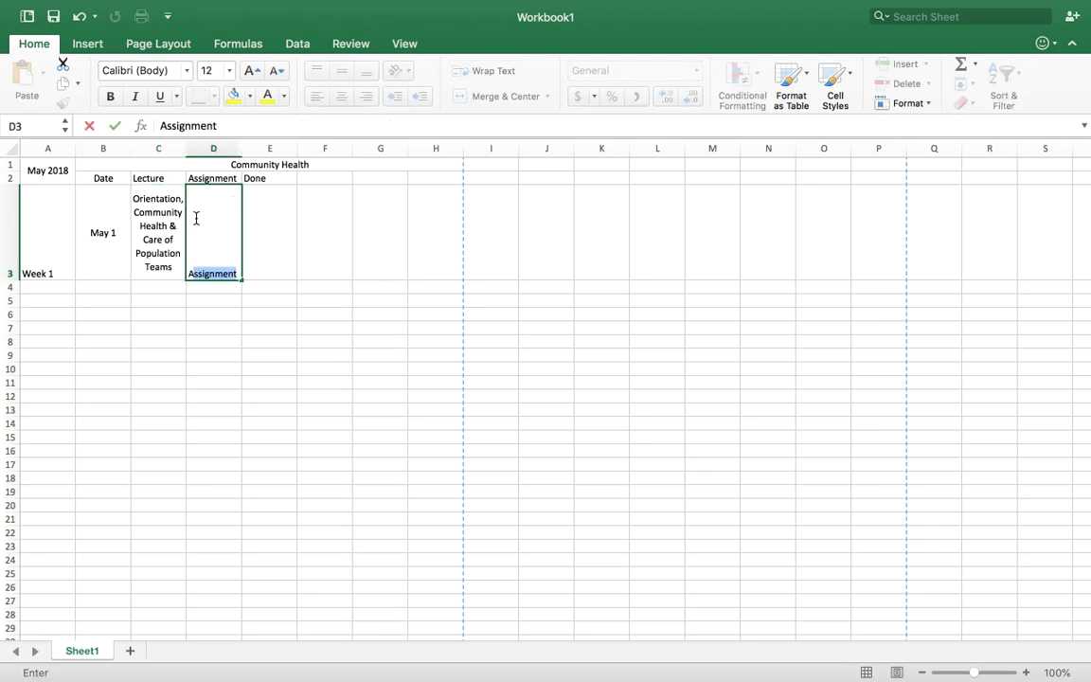
{"action": "key", "text": "BackSpace"}
{"action": "type", "text": "TI R"}
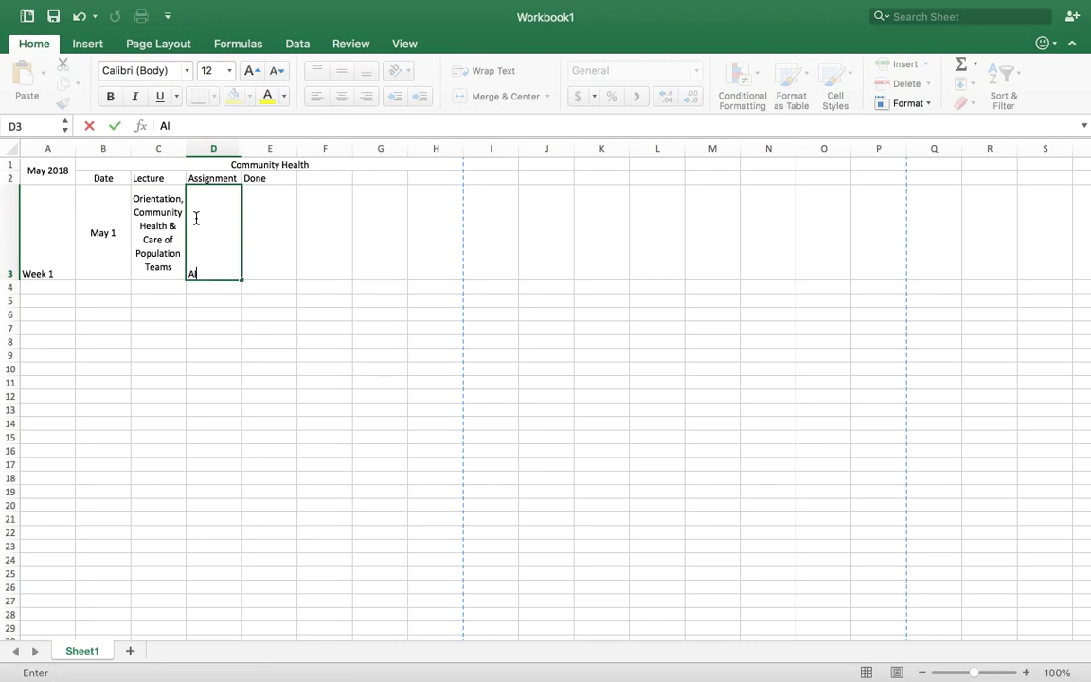
{"action": "key", "text": "BackSpace"}
{"action": "type", "text": "Chapter 1"}
{"action": "key", "text": "Return"}
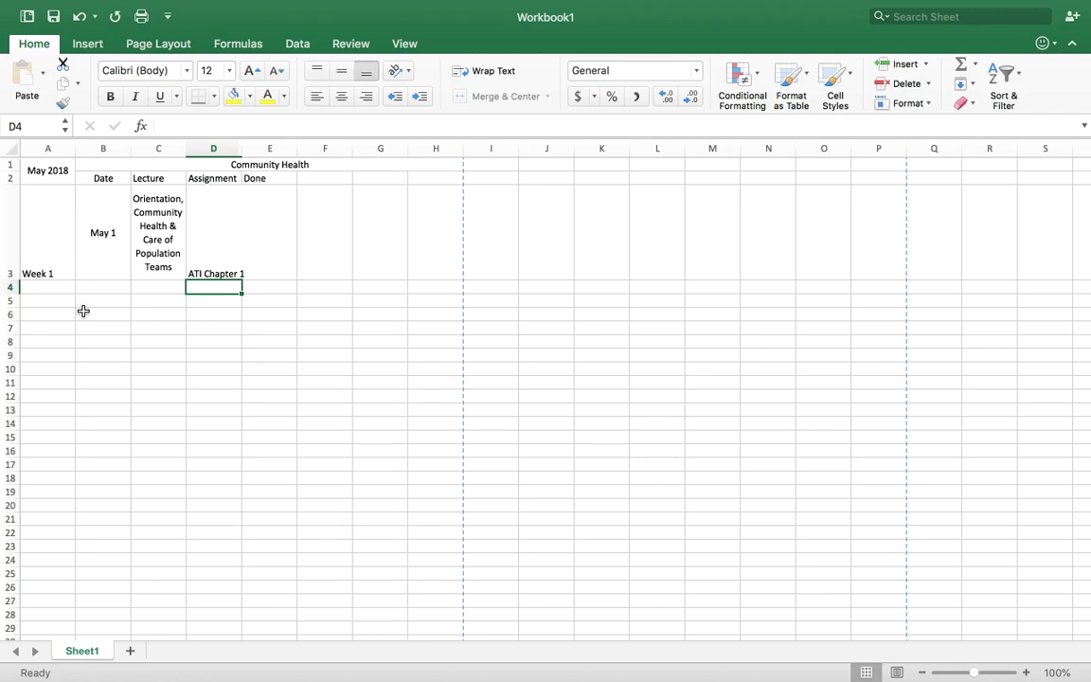
- Enter the date "May 3" in cell B4 and the lecture title "Community Assessment & Health Planning" in cell C4
{"action": "left_click", "coordinate": [82, 288]}
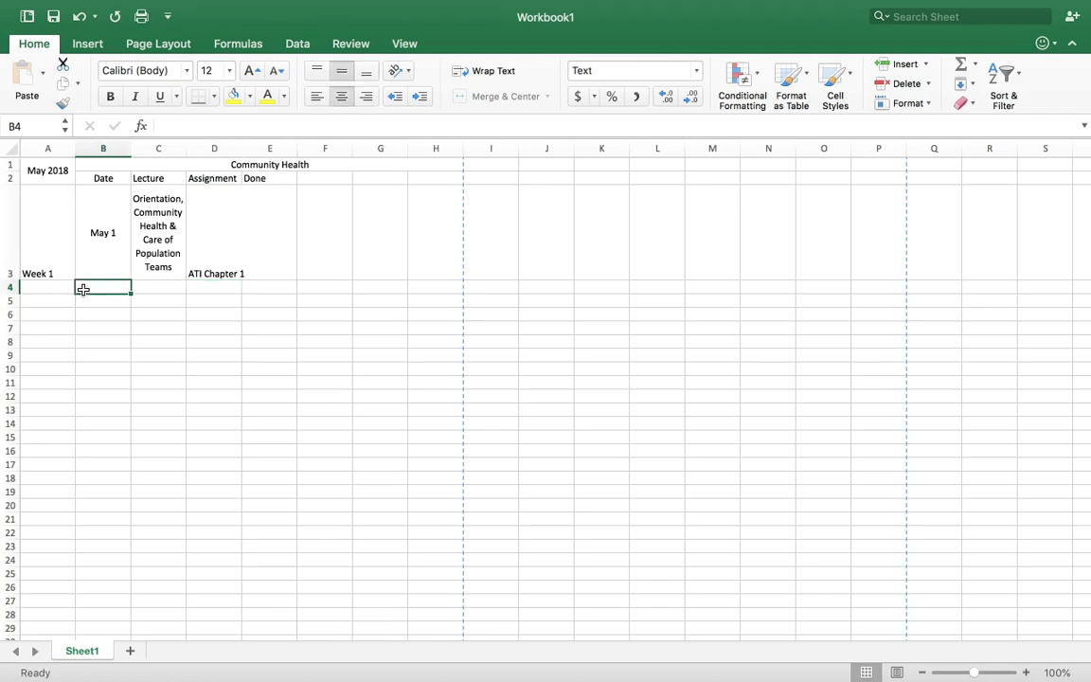
{"action": "type", "text": "May 3"}
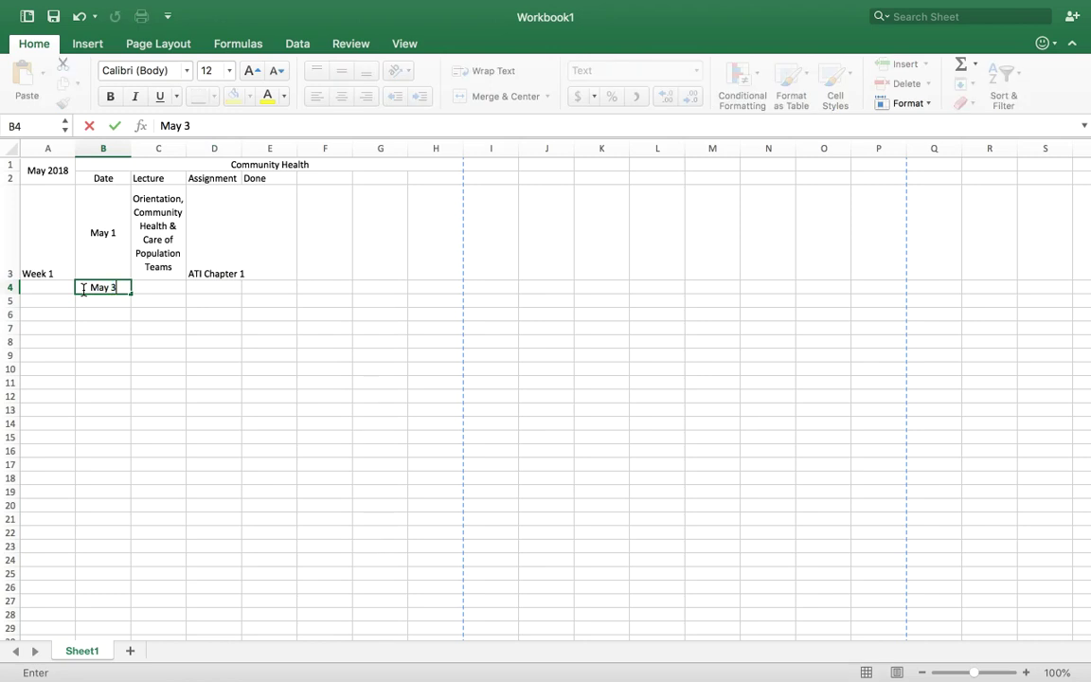
{"action": "key", "text": "Tab"}
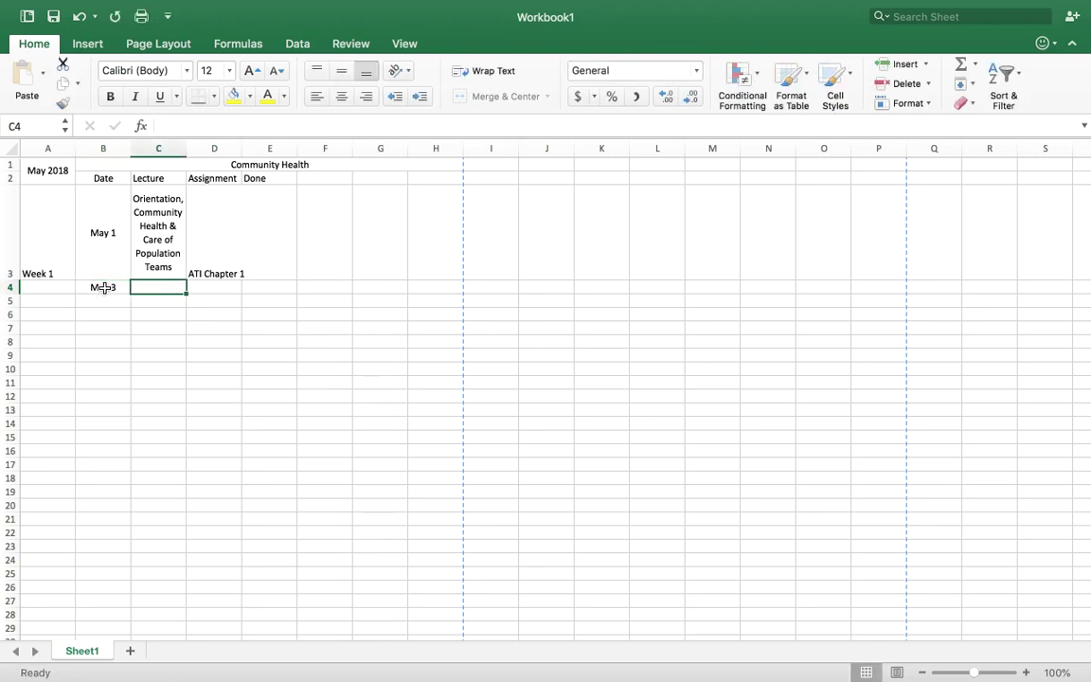
{"action": "type", "text": "Community"}
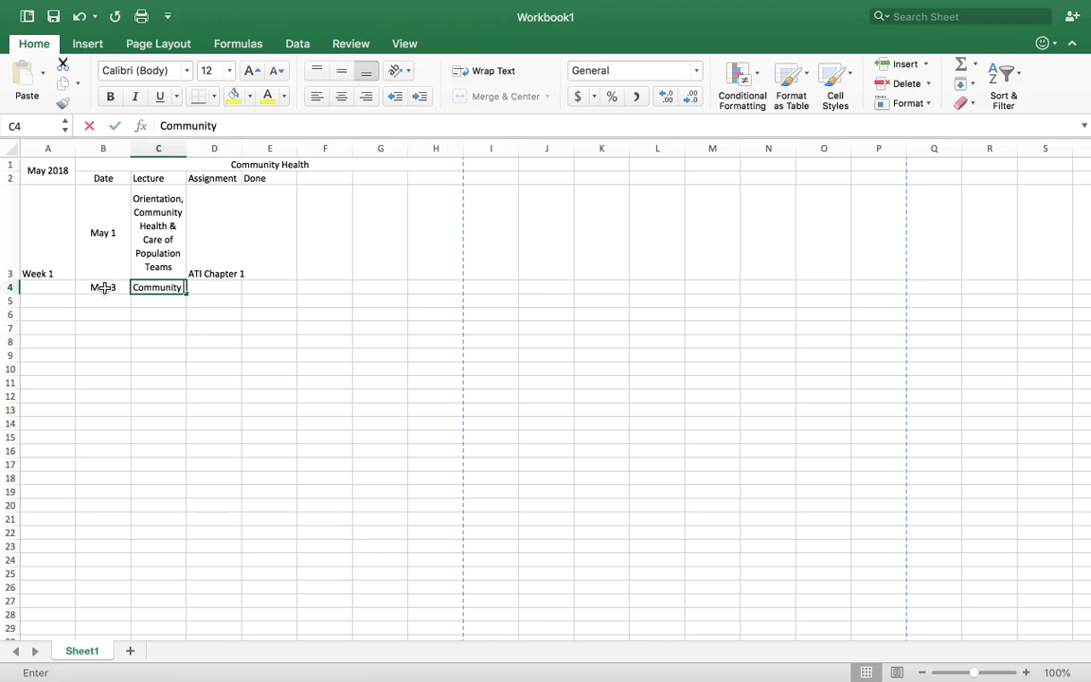
{"action": "type", "text": " Ass"}
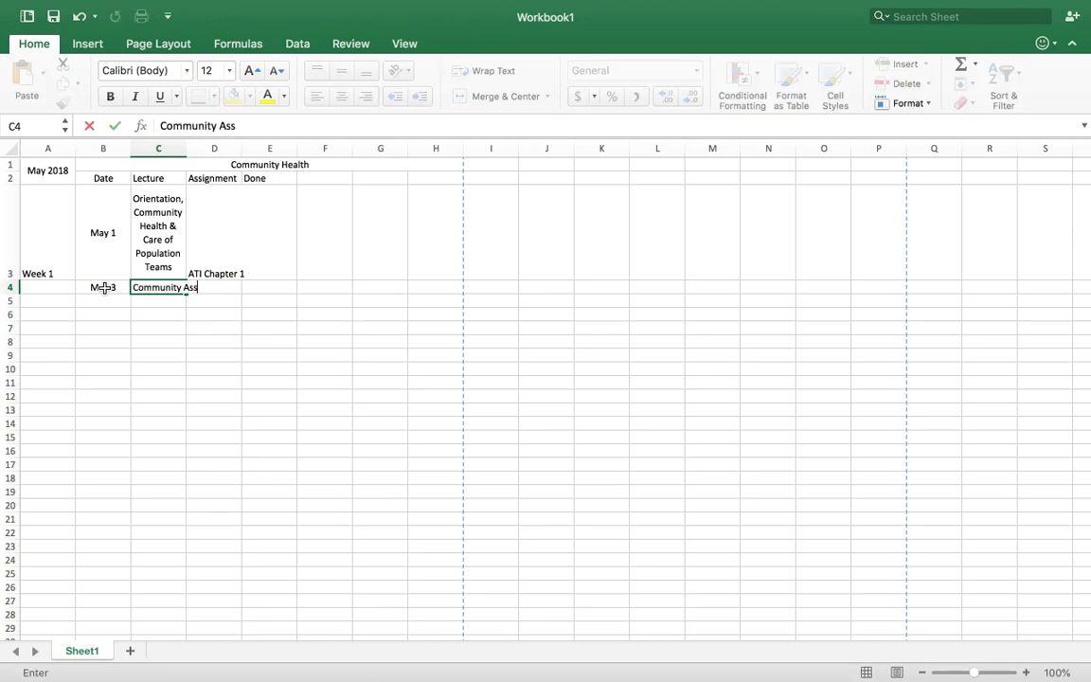
{"action": "type", "text": "essment & "}
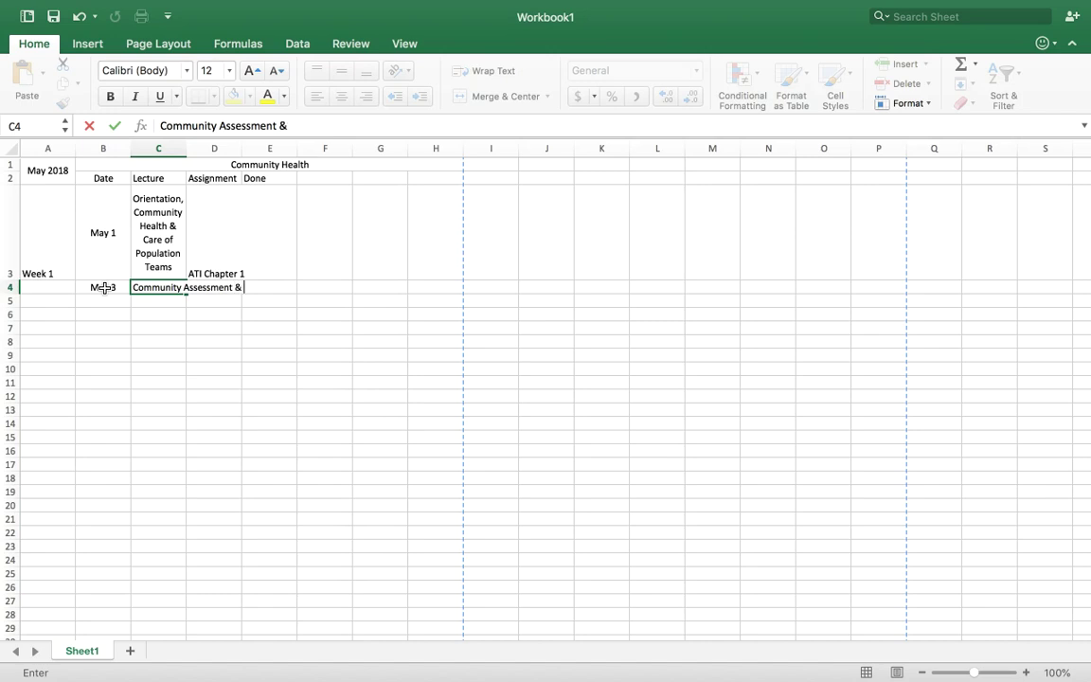
{"action": "type", "text": "Health Pla"}
{"action": "key", "text": "BackSpace"}
{"action": "type", "text": "lanning"}
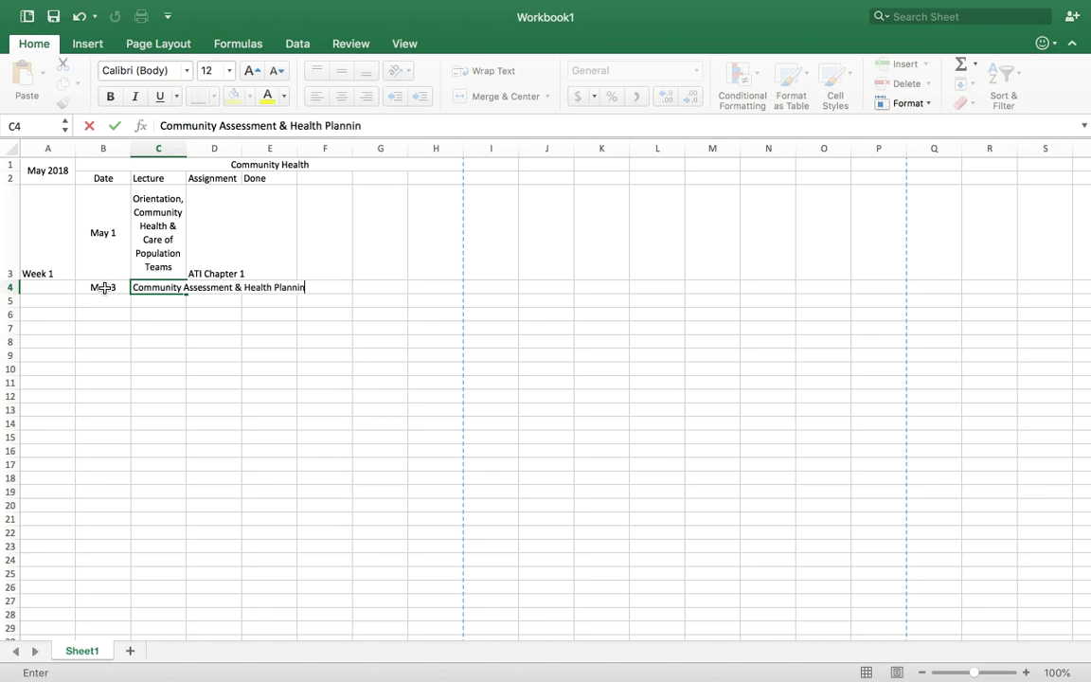
{"action": "key", "text": "Return"}
- Wrap the text in cell C4 and throughout the Lecture column
{"action": "left_click", "coordinate": [152, 287]}
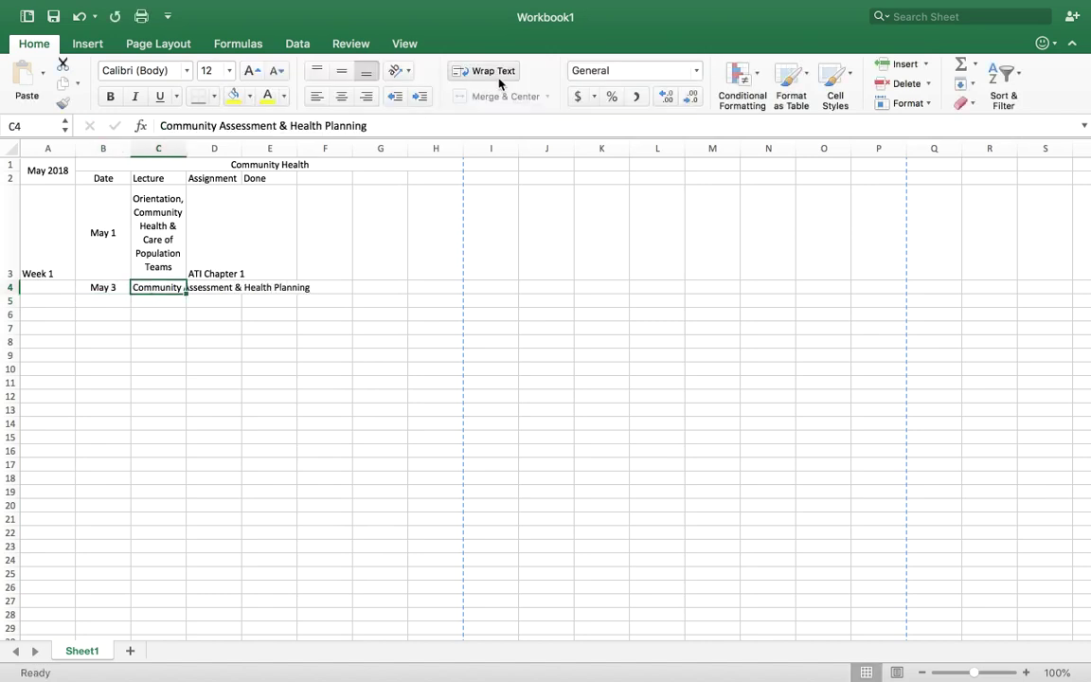
{"action": "left_click", "coordinate": [499, 75]}
{"action": "left_click", "coordinate": [159, 149]}
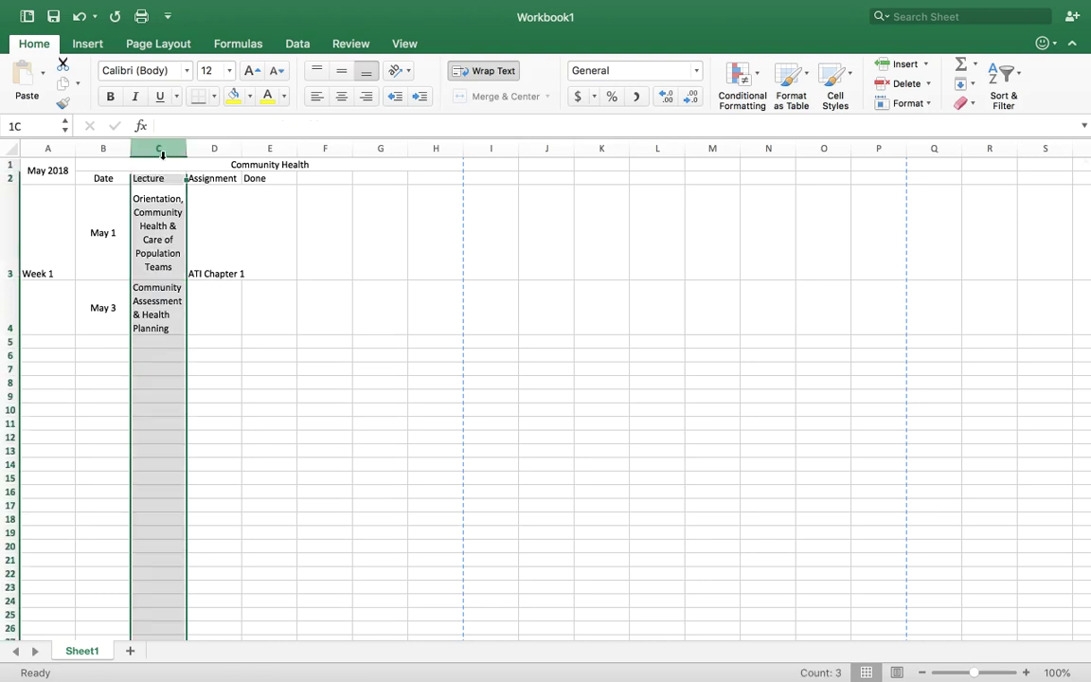
{"action": "left_click", "coordinate": [502, 72]}
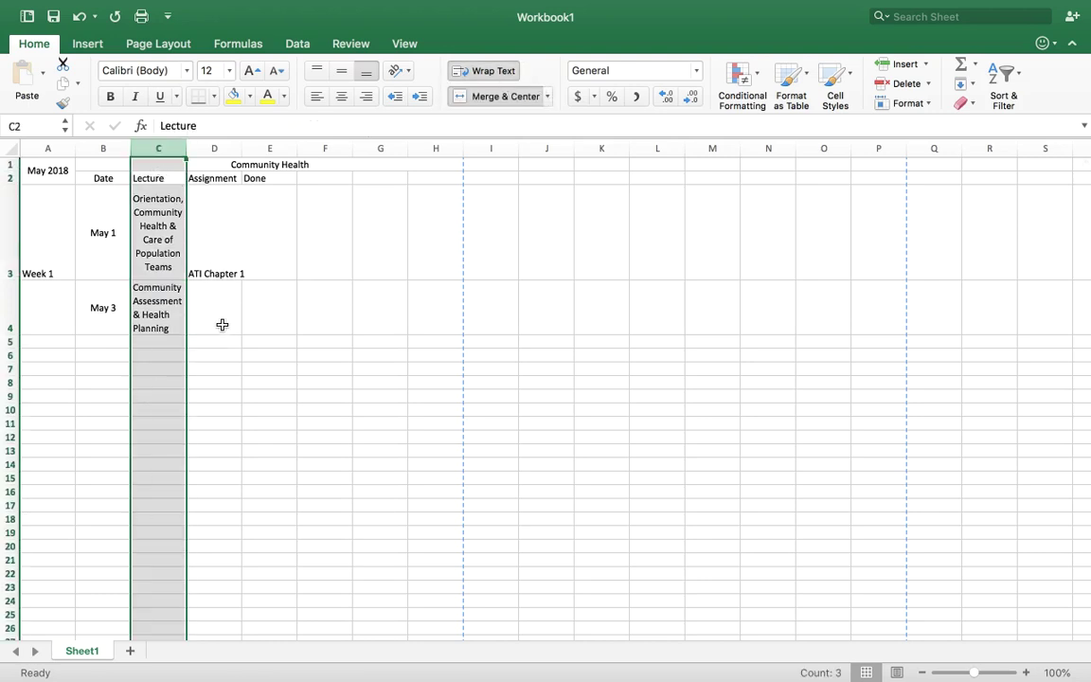
- Enter the assignment "Math Exam" for May 3 in cell D4
{"action": "left_click", "coordinate": [219, 248]}
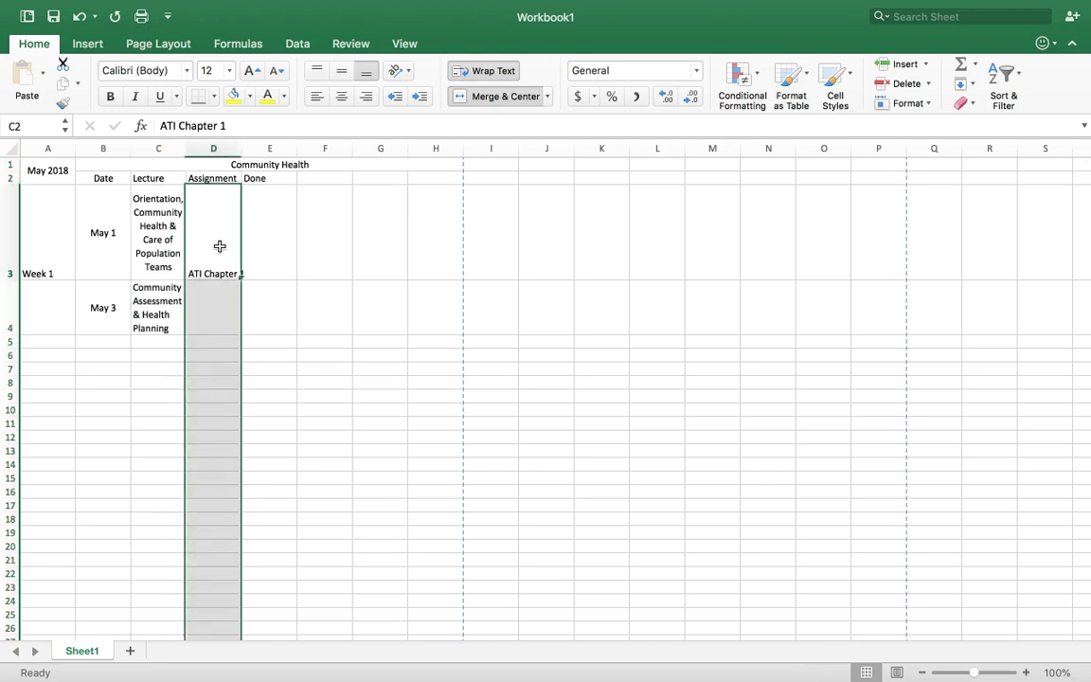
{"action": "left_click", "coordinate": [213, 309]}
{"action": "type", "text": "M"}
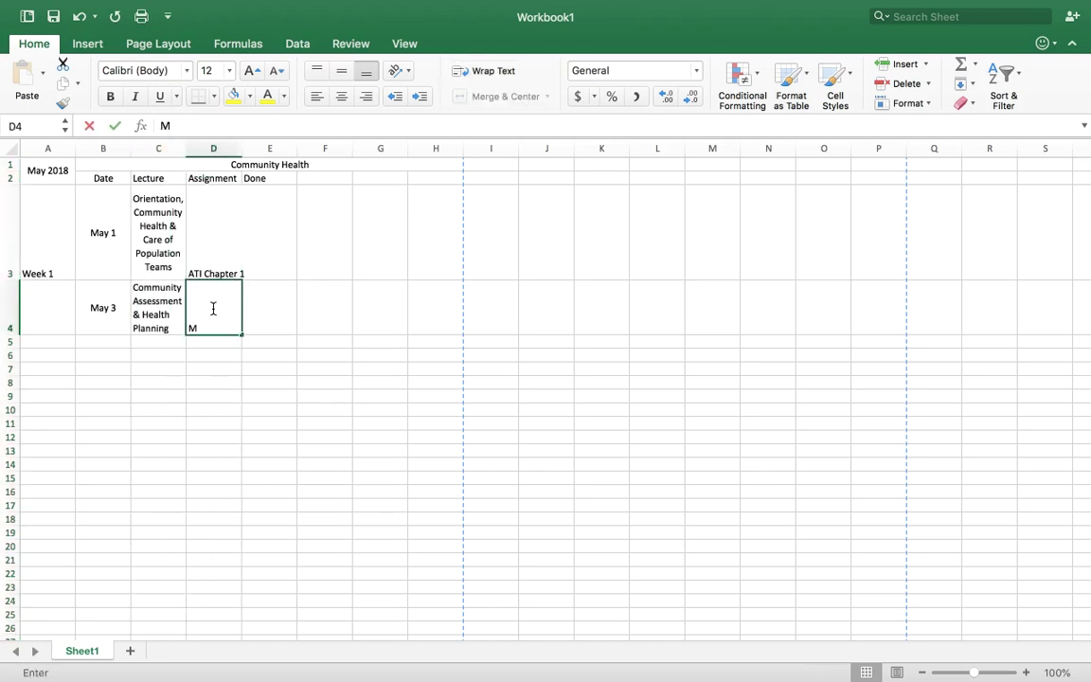
{"action": "type", "text": "ath Exam"}
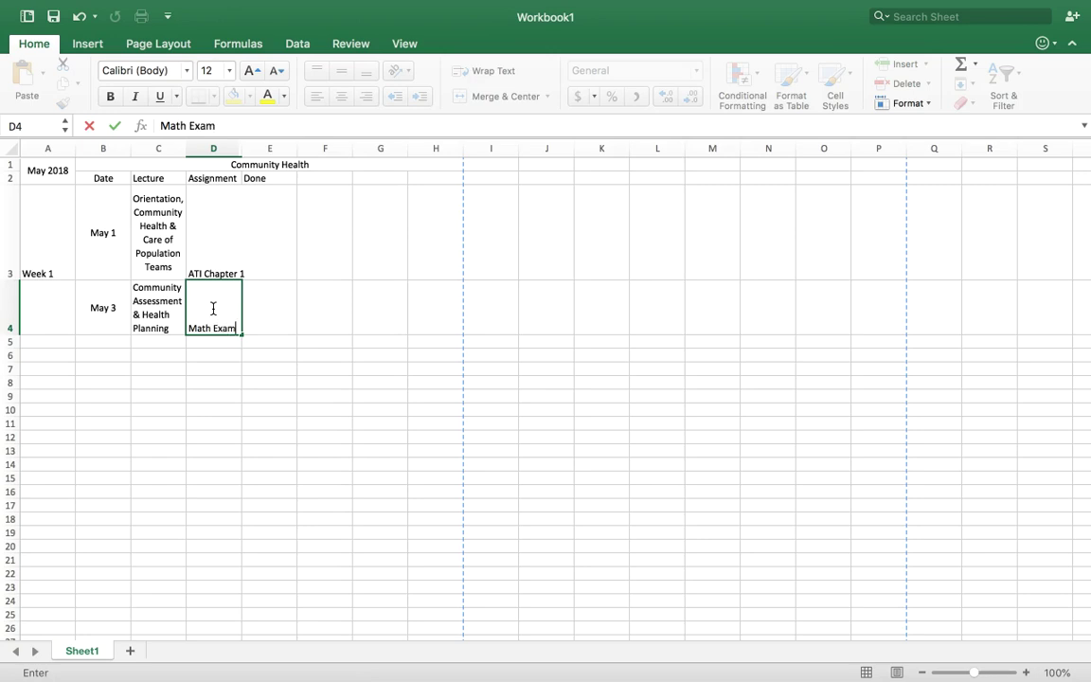
{"action": "key", "text": "Return"}
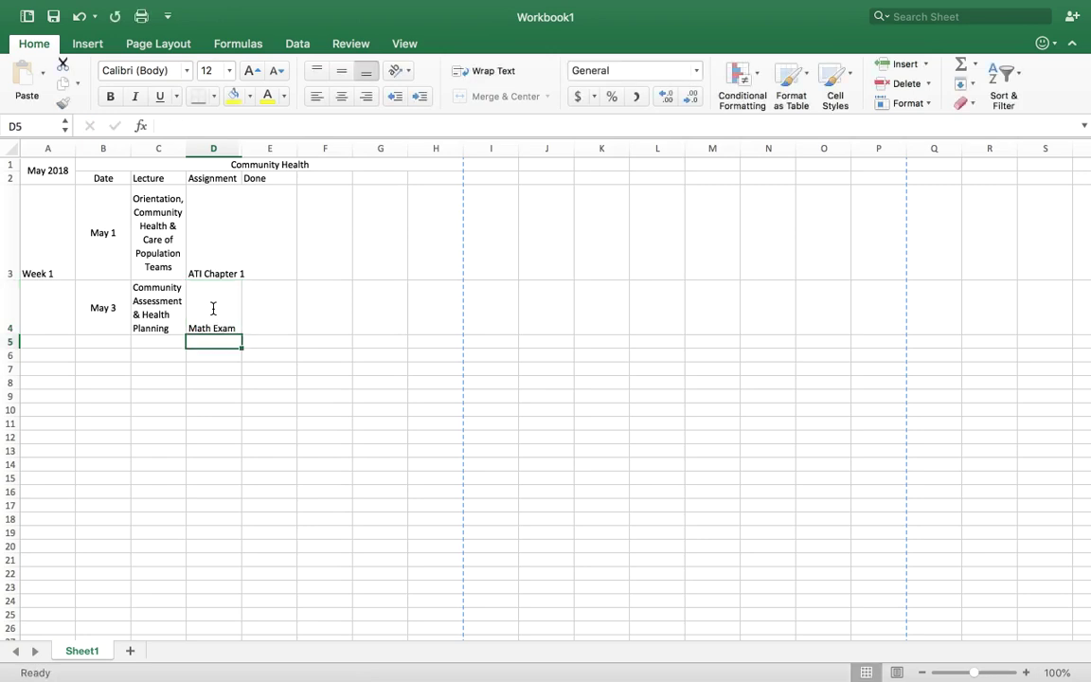
- Enter the assignment "ATI Chapter 1" in cell D5
{"action": "type", "text": "ATI CH"}
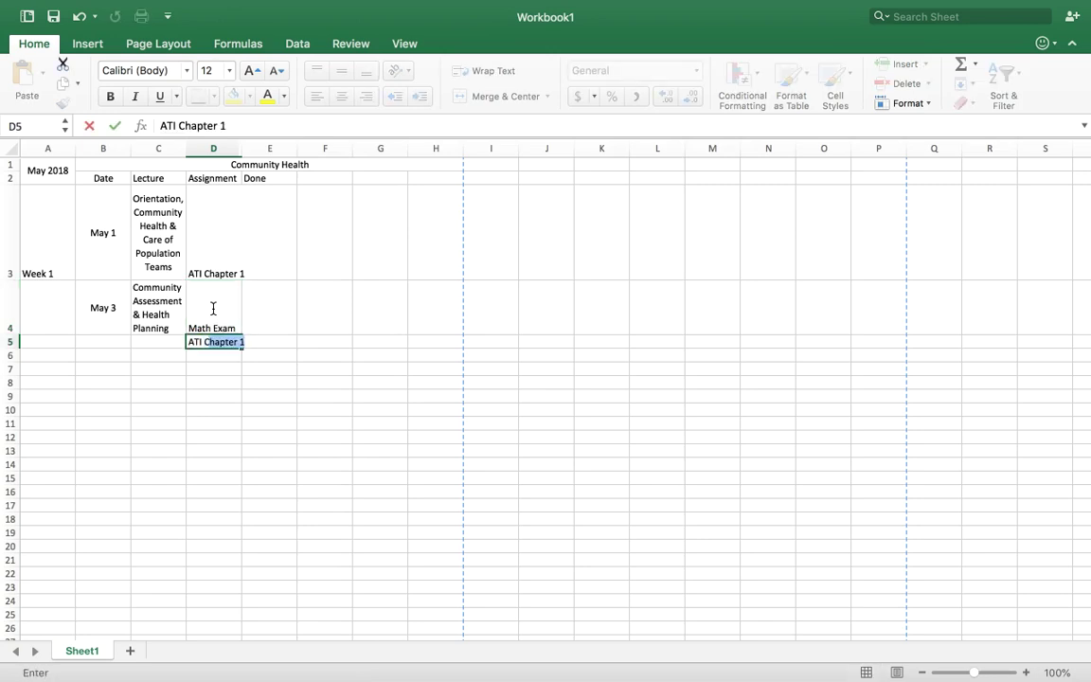
{"action": "key", "text": "BackSpace"}
{"action": "key", "text": "BackSpace"}
{"action": "type", "text": "hapter 2"}
{"action": "key", "text": "BackSpace"}
{"action": "type", "text": "1"}
{"action": "key", "text": "Return"}
- Enter the assignment "ATI Chapter 3" in cell D6
{"action": "type", "text": "ATI CHa"}
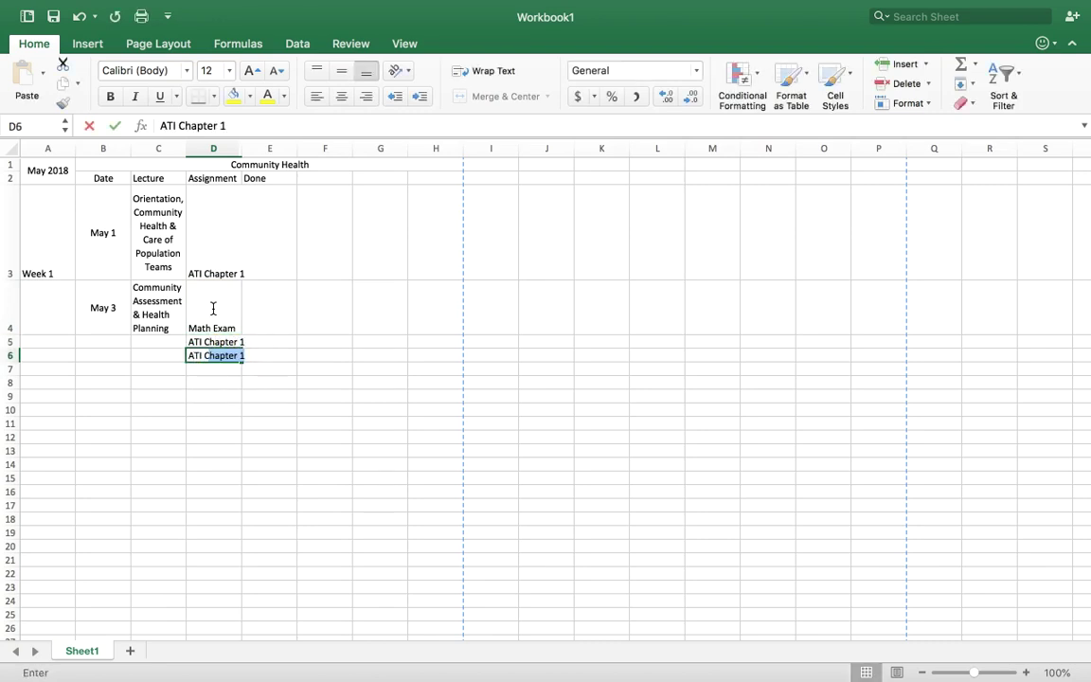
{"action": "key", "text": "BackSpace"}
{"action": "key", "text": "BackSpace"}
{"action": "type", "text": "hapter 3"}
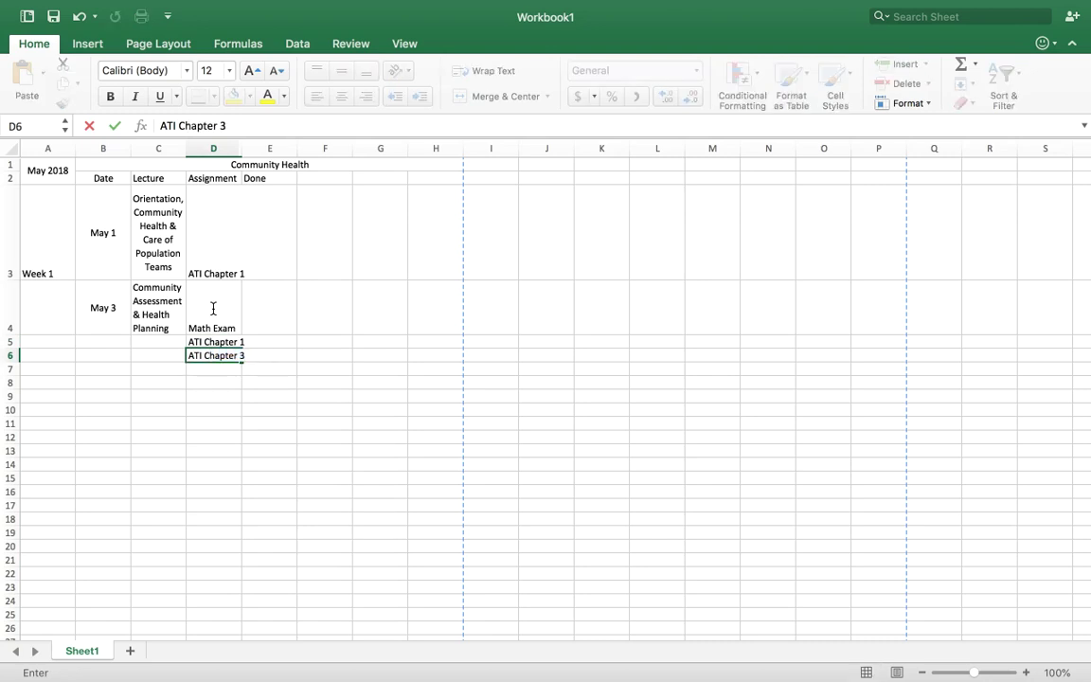
{"action": "key", "text": "Return"}
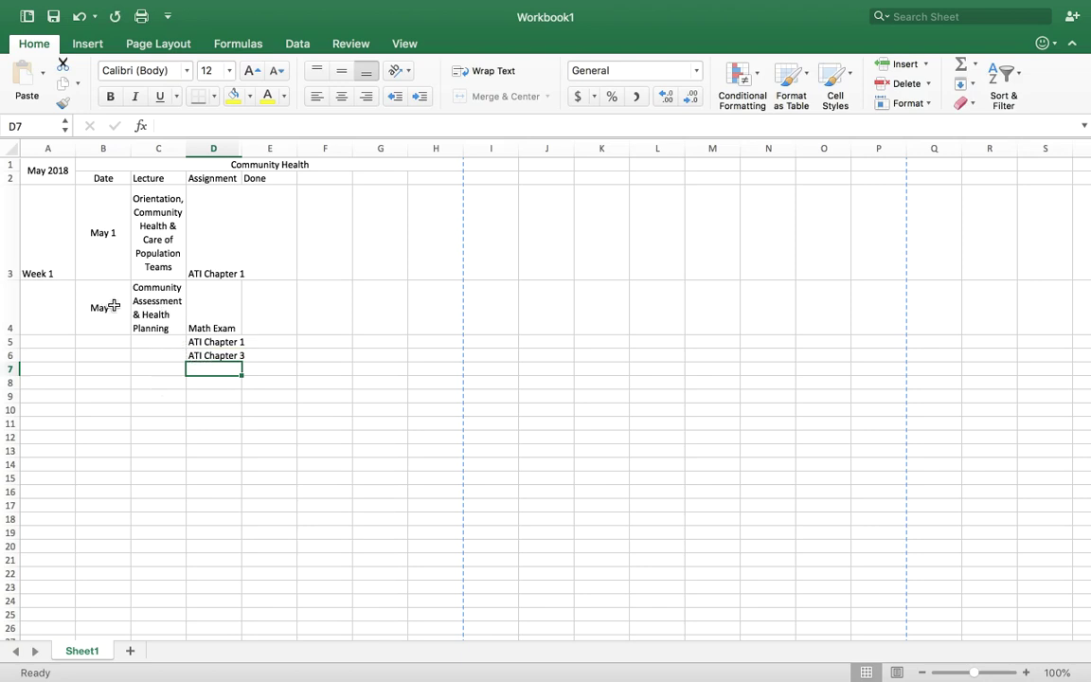
- Merge and centre cells B4:B6 and cells C4:C6, with the lecture title in C4 centred vertically as well
{"action": "left_click_drag", "start_coordinate": [113, 305], "coordinate": [112, 358]}
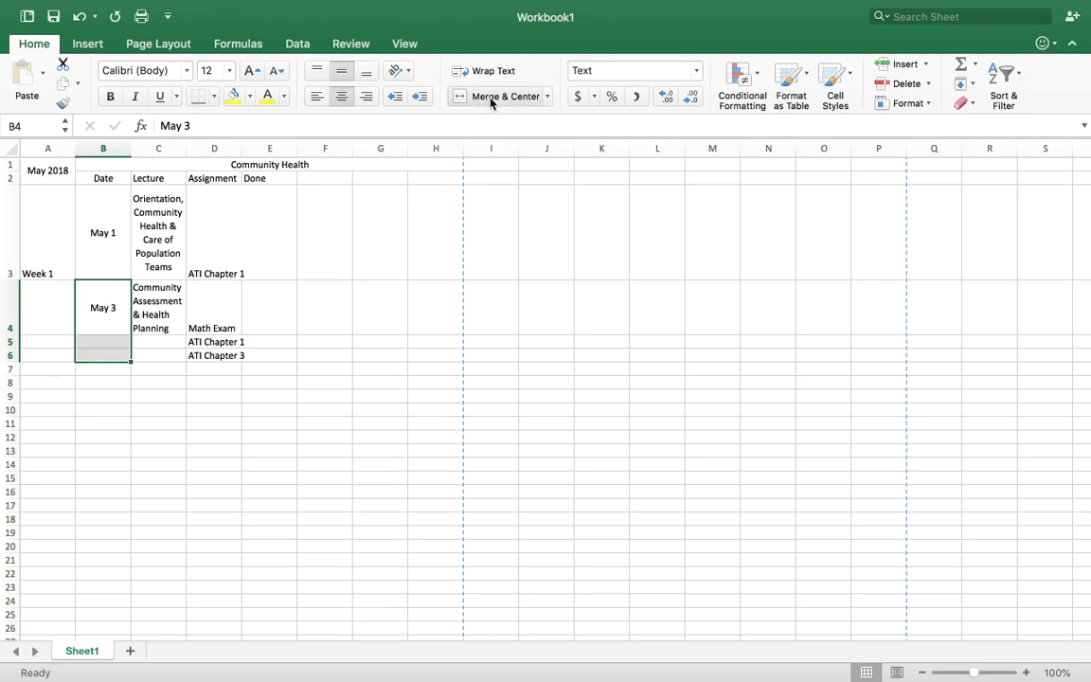
{"action": "left_click", "coordinate": [492, 99]}
{"action": "left_click_drag", "start_coordinate": [131, 316], "coordinate": [158, 345]}
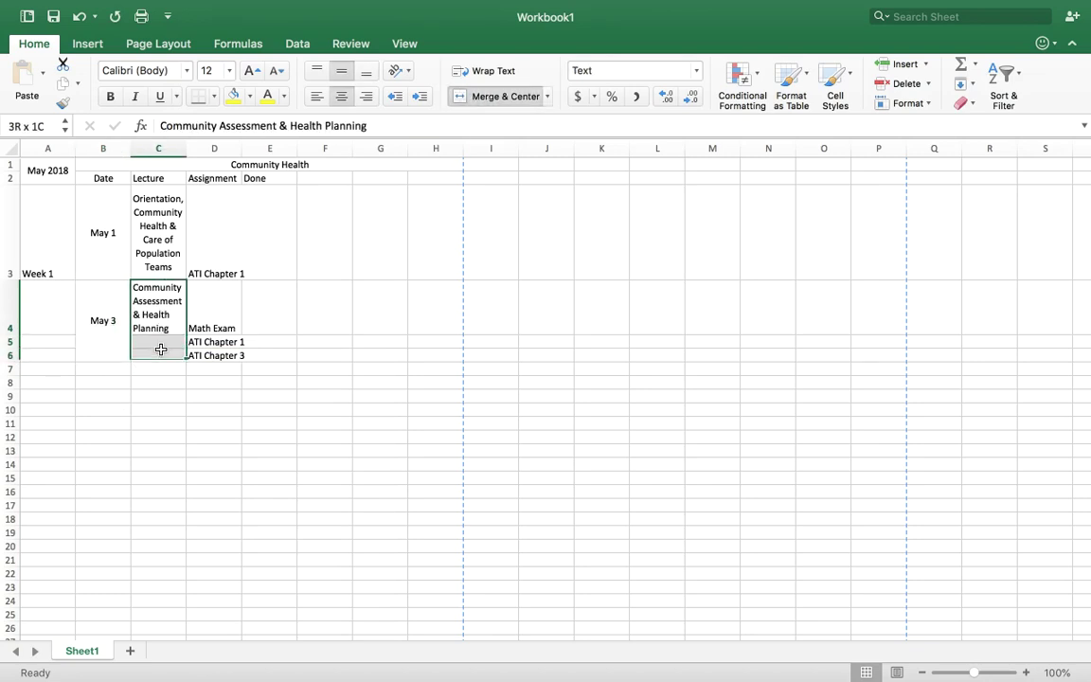
{"action": "left_click", "coordinate": [458, 98]}
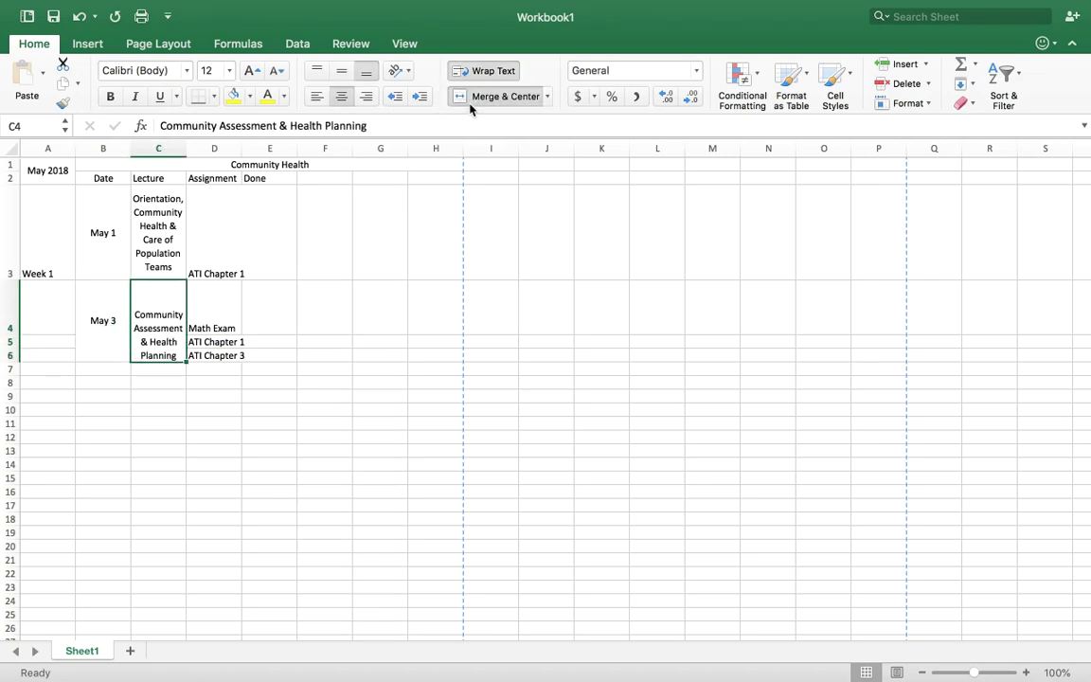
{"action": "left_click", "coordinate": [340, 76]}
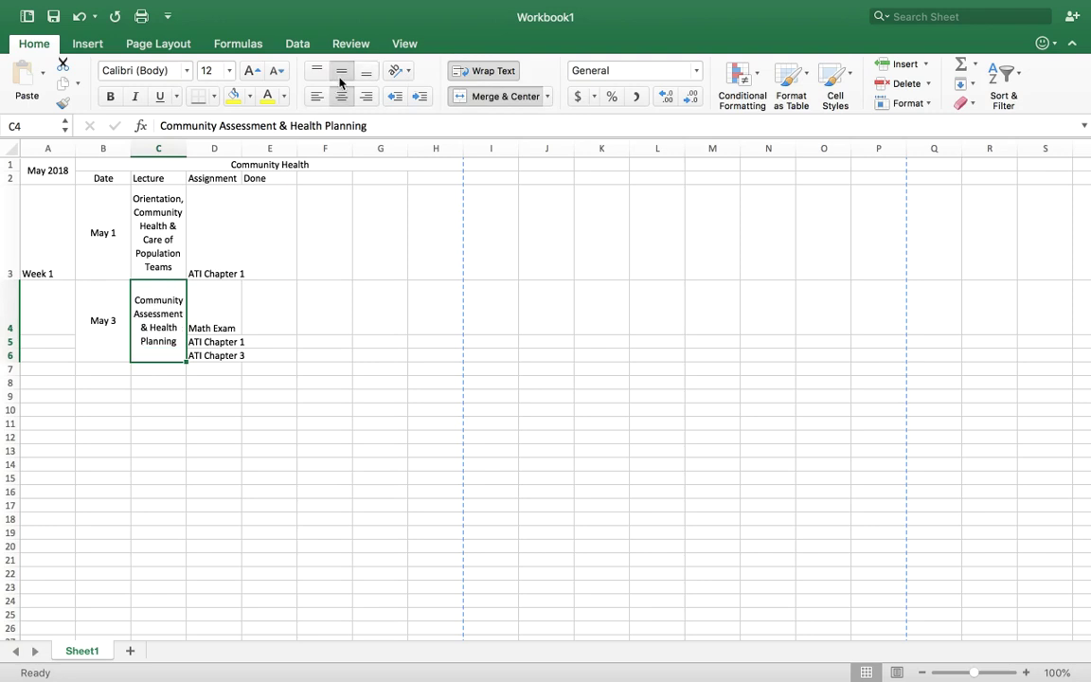
{"action": "left_click", "coordinate": [117, 298]}
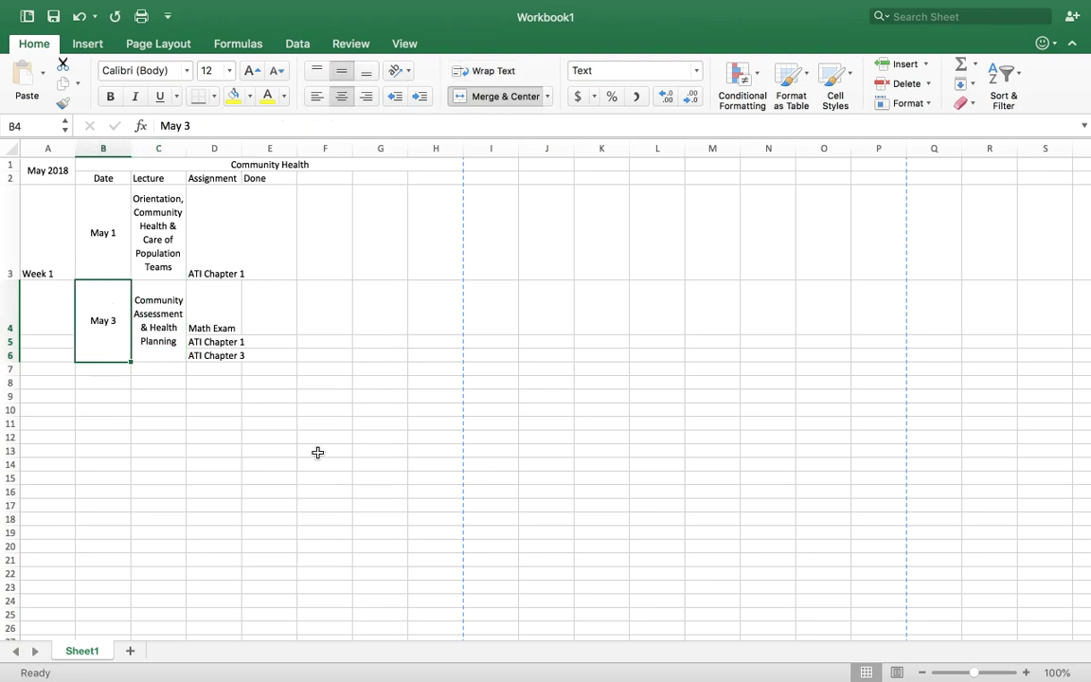
- Widen the Assignment and Lecture columns to about twice their width and reduce the height of row 3 by about half
{"action": "left_click_drag", "start_coordinate": [241, 147], "coordinate": [301, 127]}
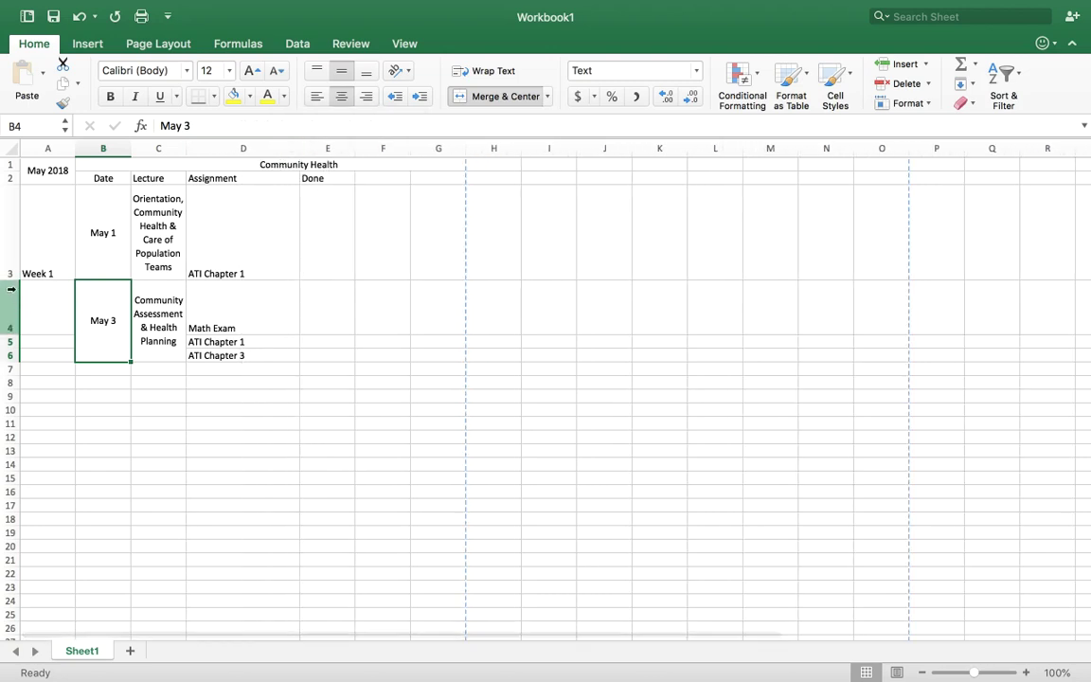
{"action": "left_click_drag", "start_coordinate": [9, 280], "coordinate": [10, 234]}
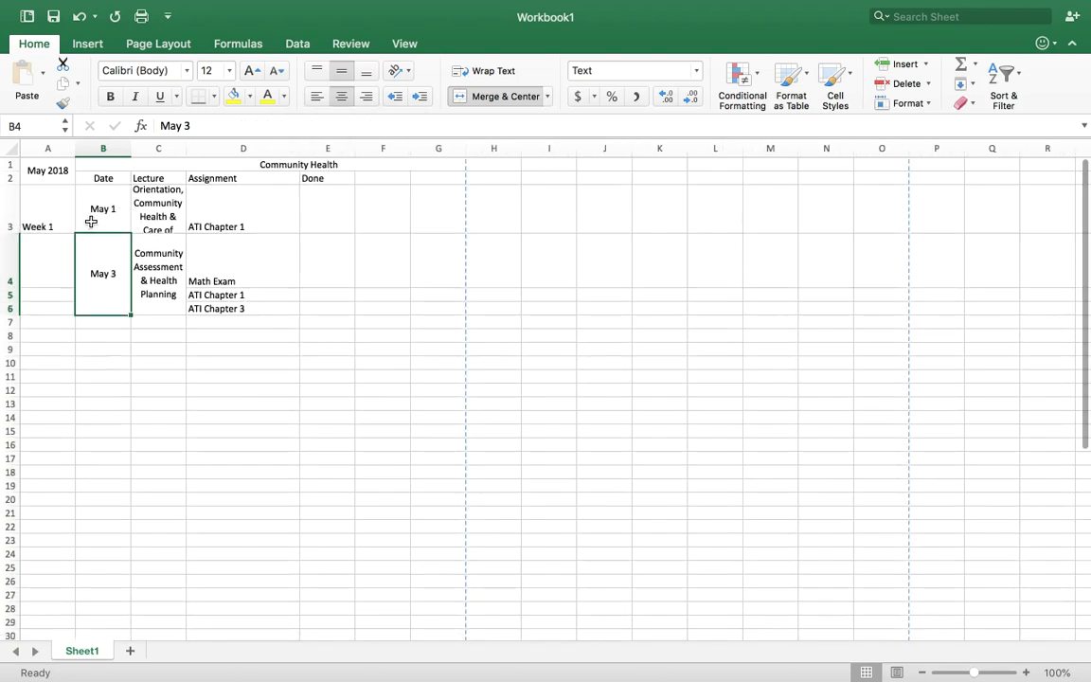
{"action": "left_click", "coordinate": [148, 203]}
{"action": "left_click_drag", "start_coordinate": [187, 147], "coordinate": [266, 148]}
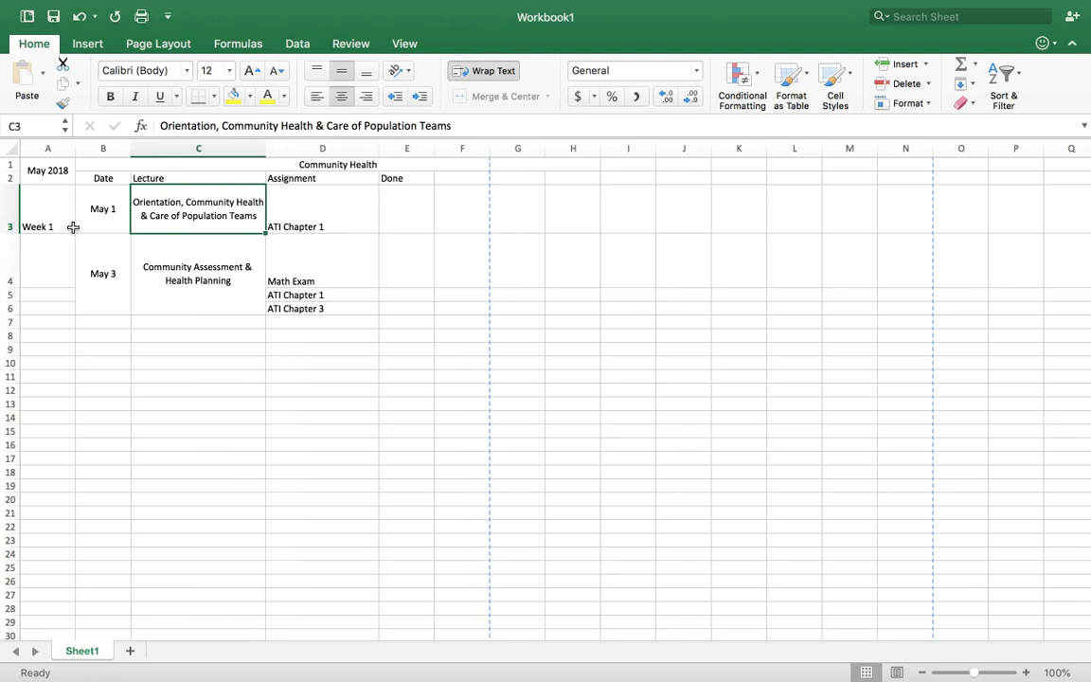
{"action": "left_click", "coordinate": [108, 323]}
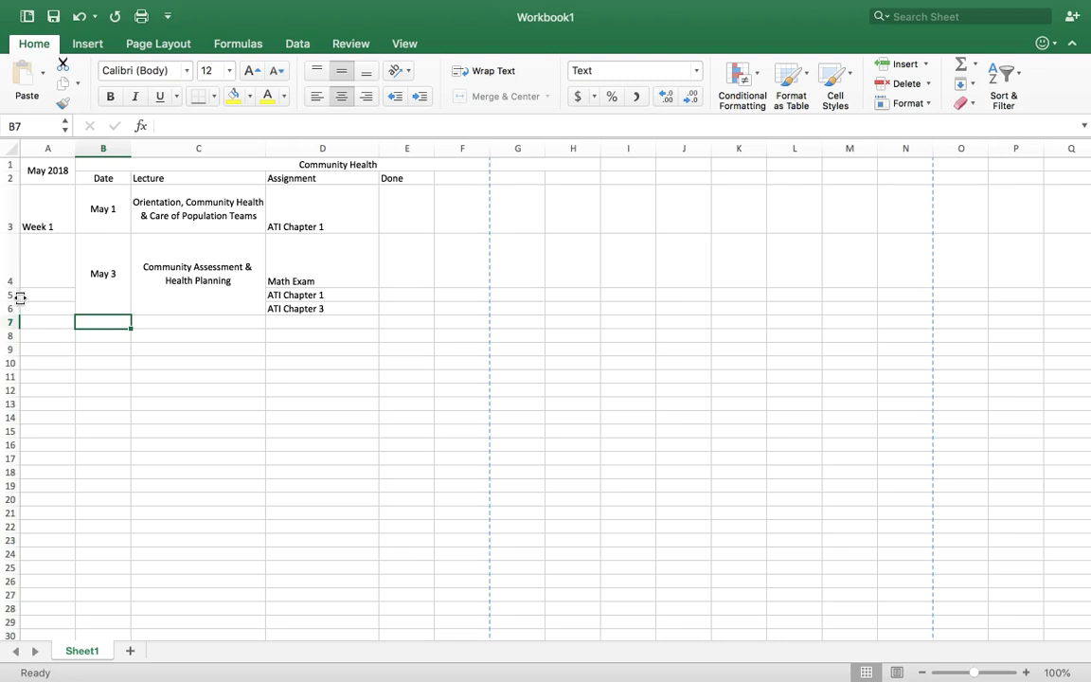
- Centre the contents of the whole Assignment column horizontally and vertically
{"action": "left_click", "coordinate": [301, 280]}
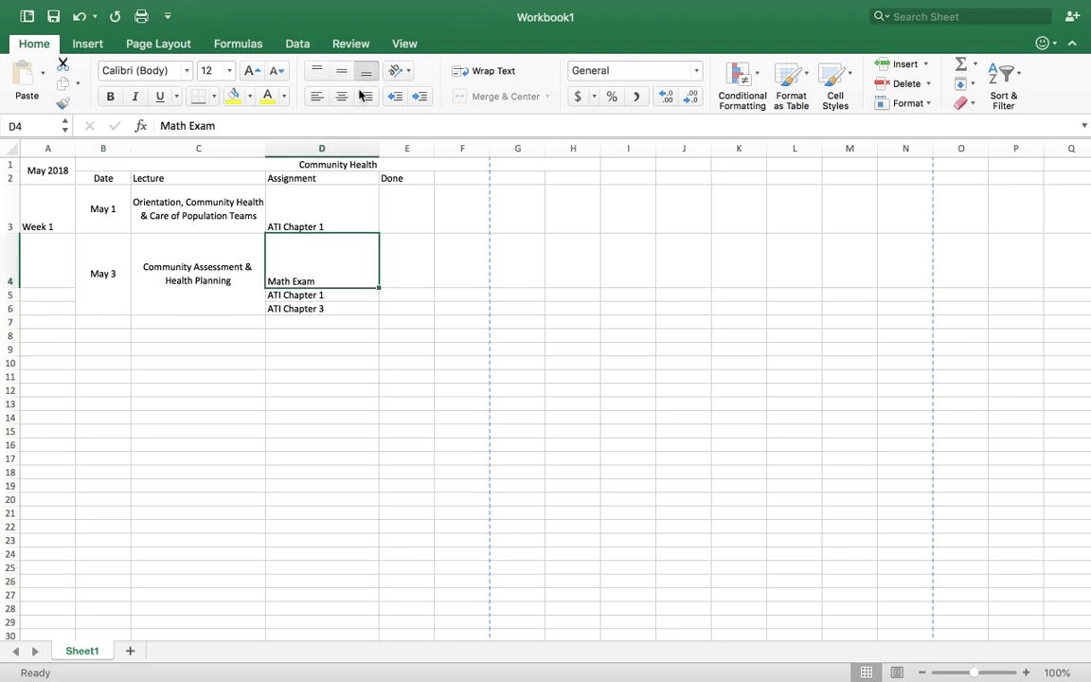
{"action": "left_click", "coordinate": [322, 147]}
{"action": "left_click", "coordinate": [342, 71]}
{"action": "left_click", "coordinate": [342, 96]}
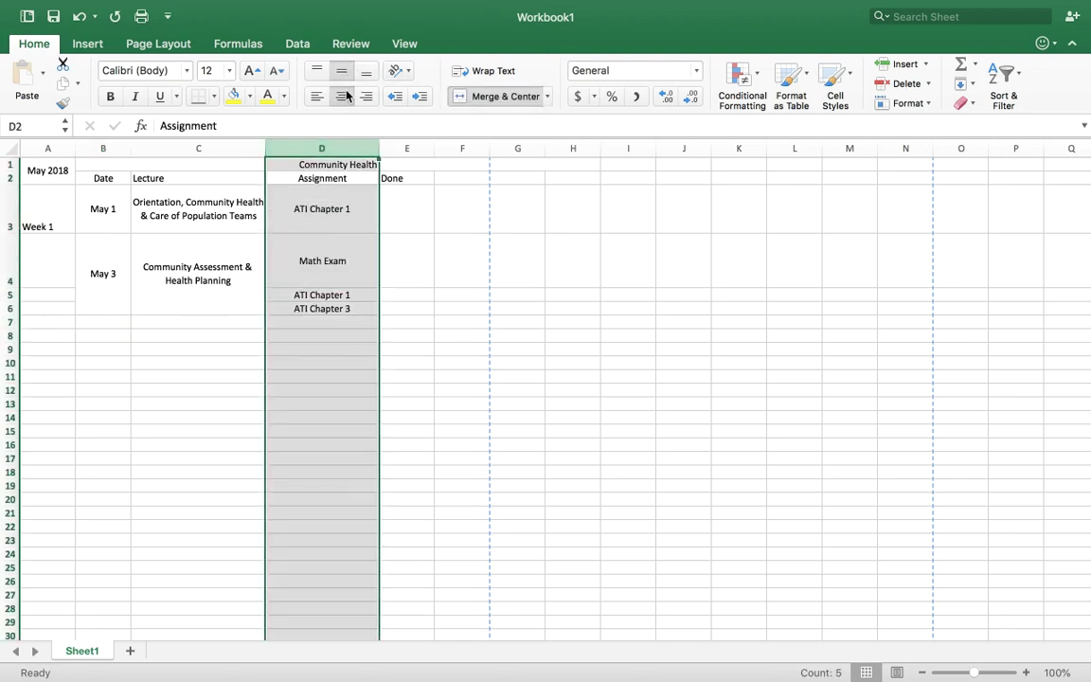
{"action": "left_click", "coordinate": [325, 197]}
- Fit the height of row 4 to its contents
{"action": "left_click", "coordinate": [298, 275]}
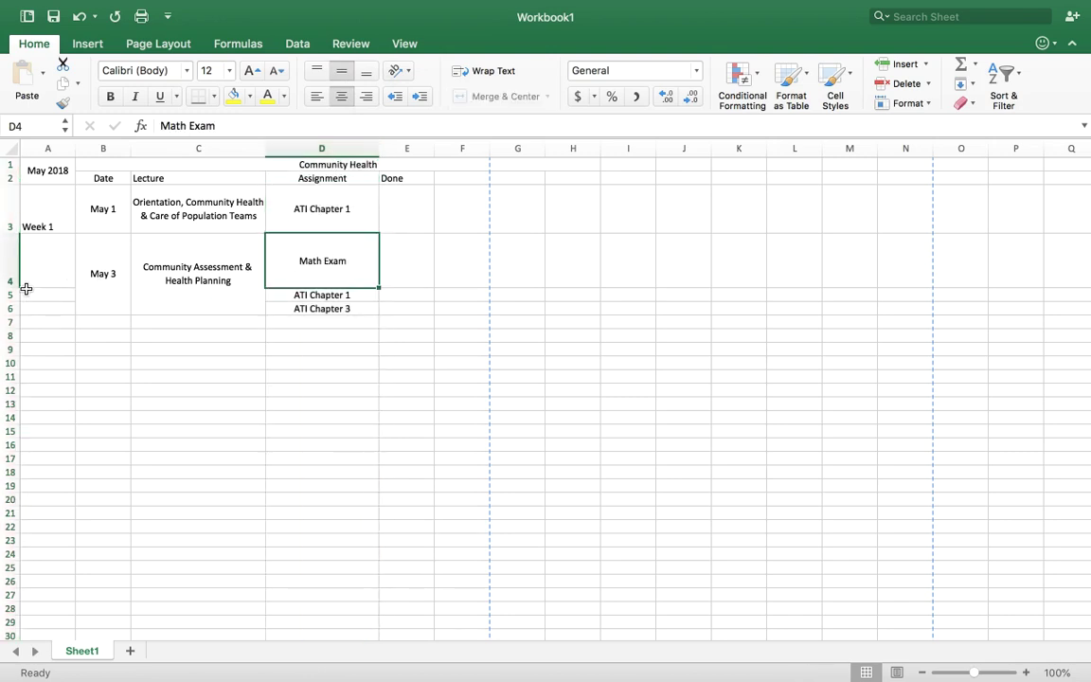
{"action": "double_click", "coordinate": [18, 285]}
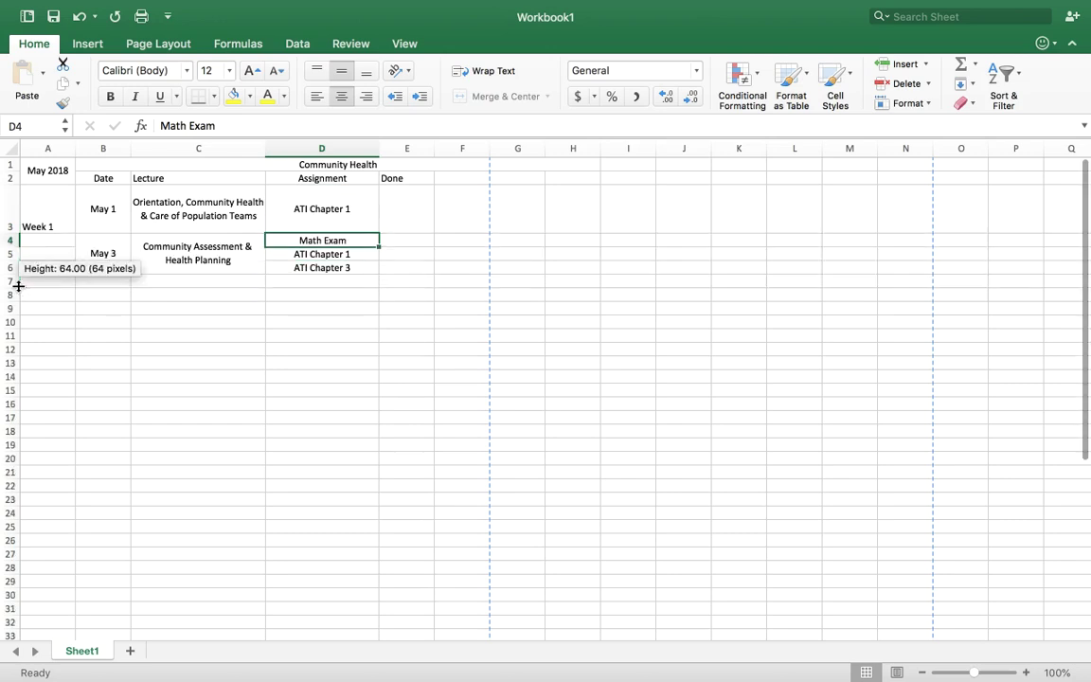
{"action": "left_click", "coordinate": [17, 246]}
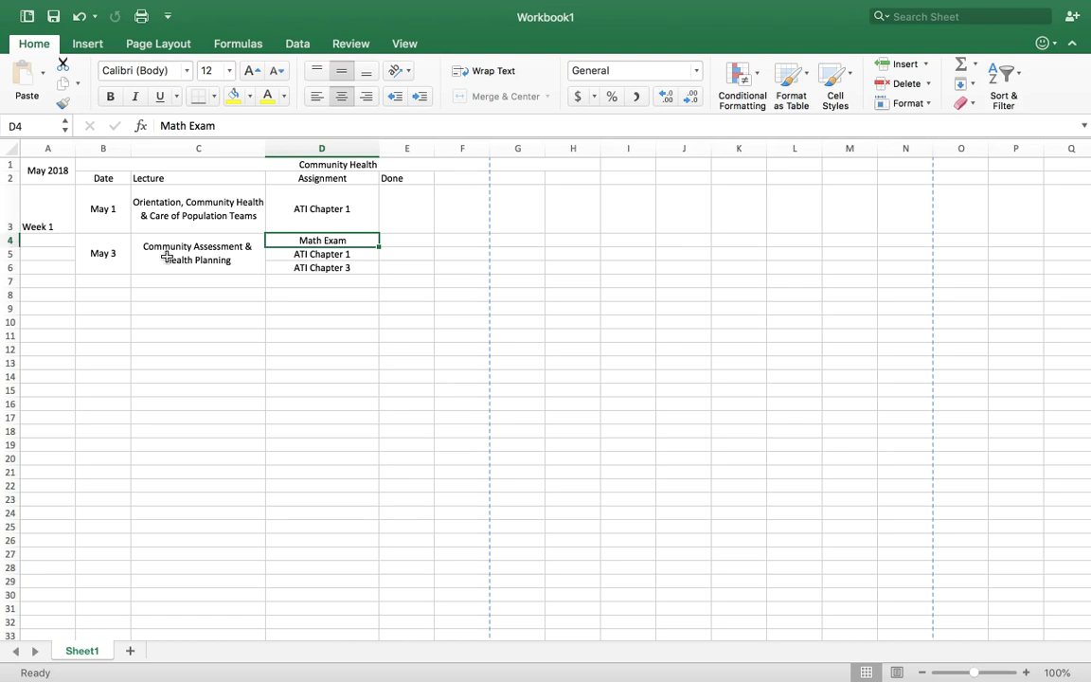
- Set the font size of "Math Exam" in cell D4 to 18
{"action": "left_click", "coordinate": [223, 66]}
{"action": "type", "text": "18"}
{"action": "key", "text": "Return"}
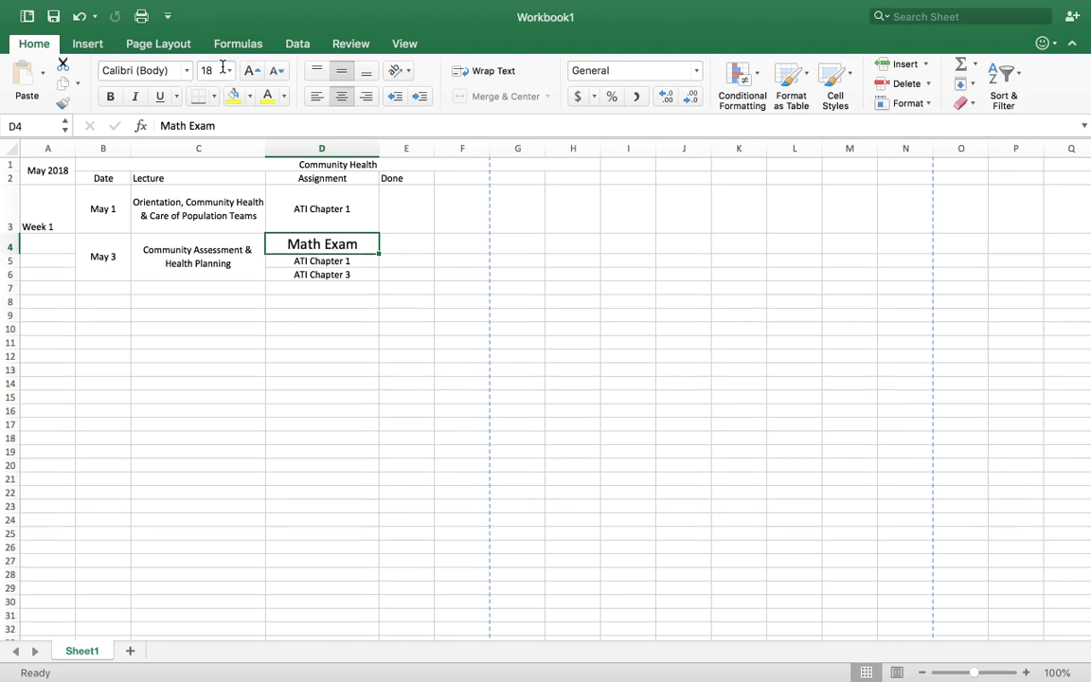
{"action": "left_click", "coordinate": [291, 272]}
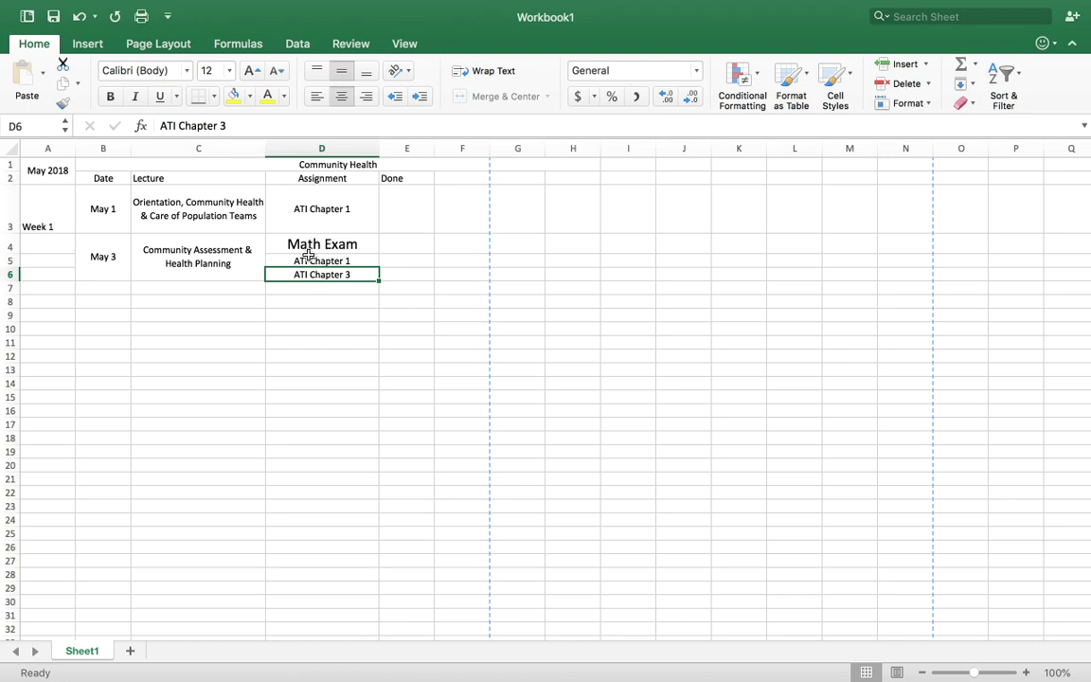
{"action": "left_click", "coordinate": [322, 241]}
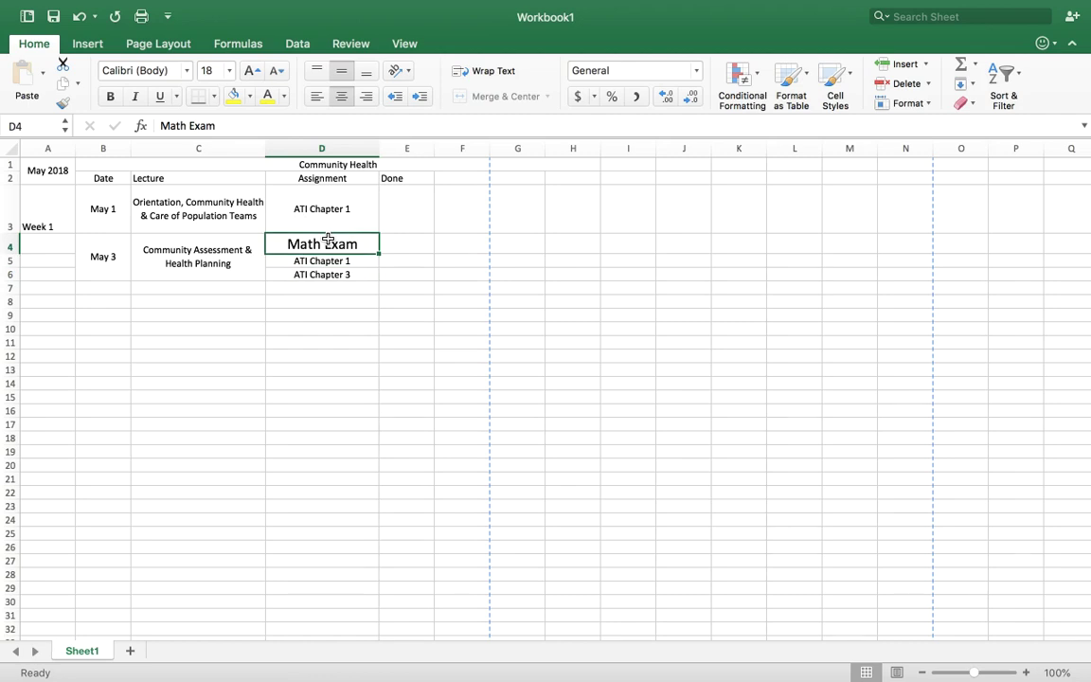
- Undo the last font size change on "Math Exam" in cell D4
{"action": "key", "text": "super+z"}
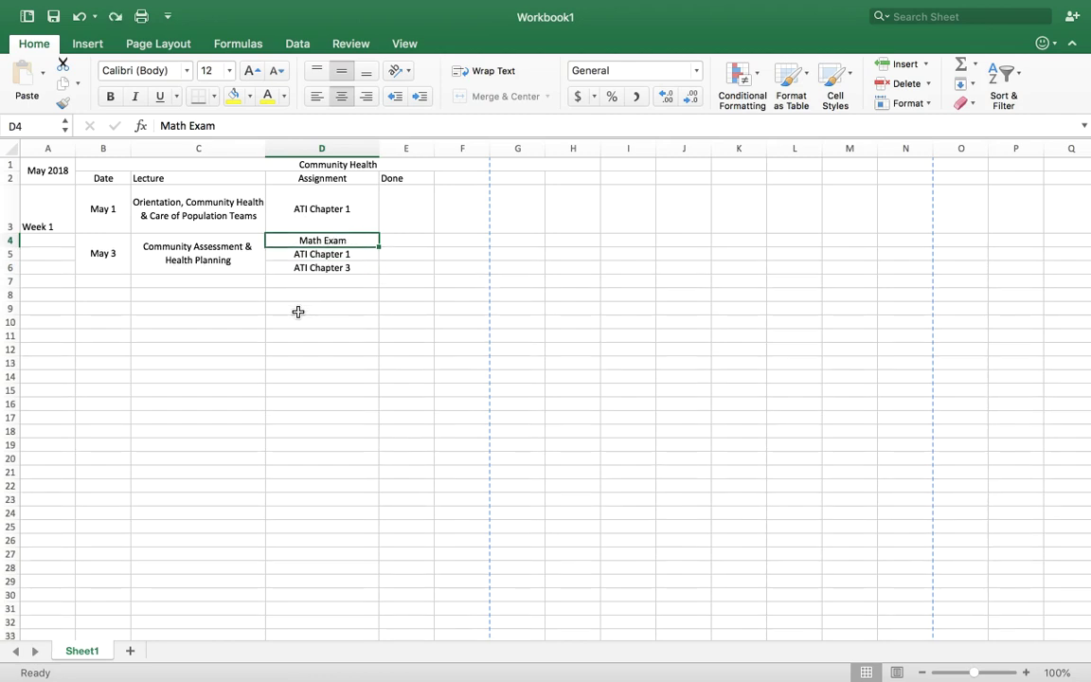
- Fill row 7 with the date "May 6", the lecture "Assignments" and the assignment "Basic Concept Templates"
{"action": "left_click", "coordinate": [115, 277]}
{"action": "type", "text": "May 6"}
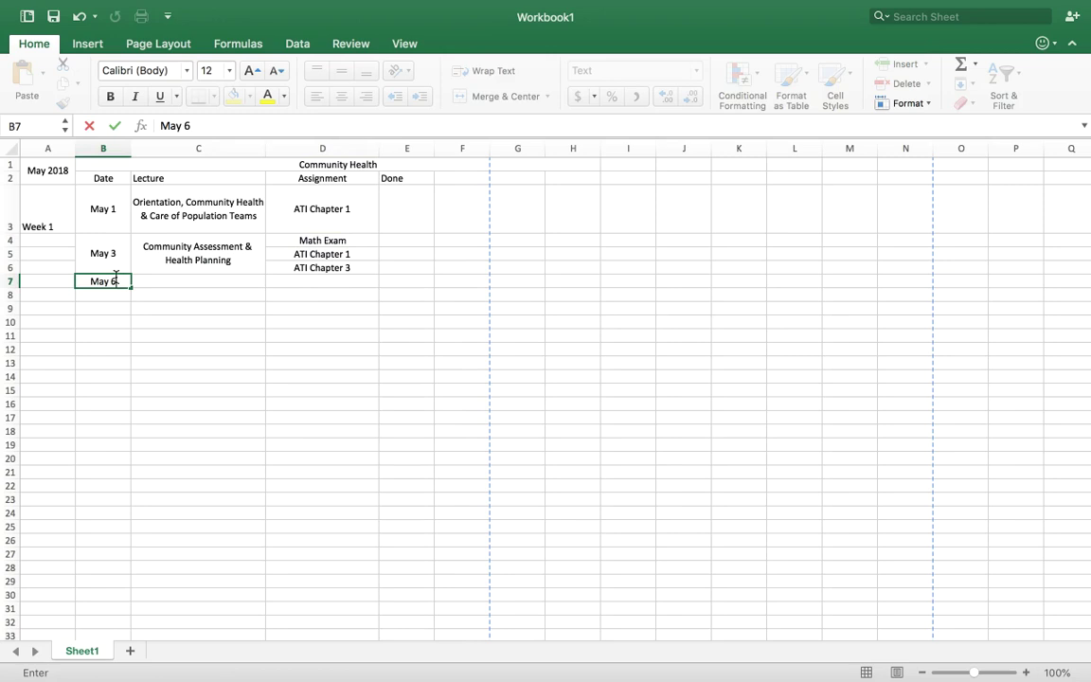
{"action": "key", "text": "Tab"}
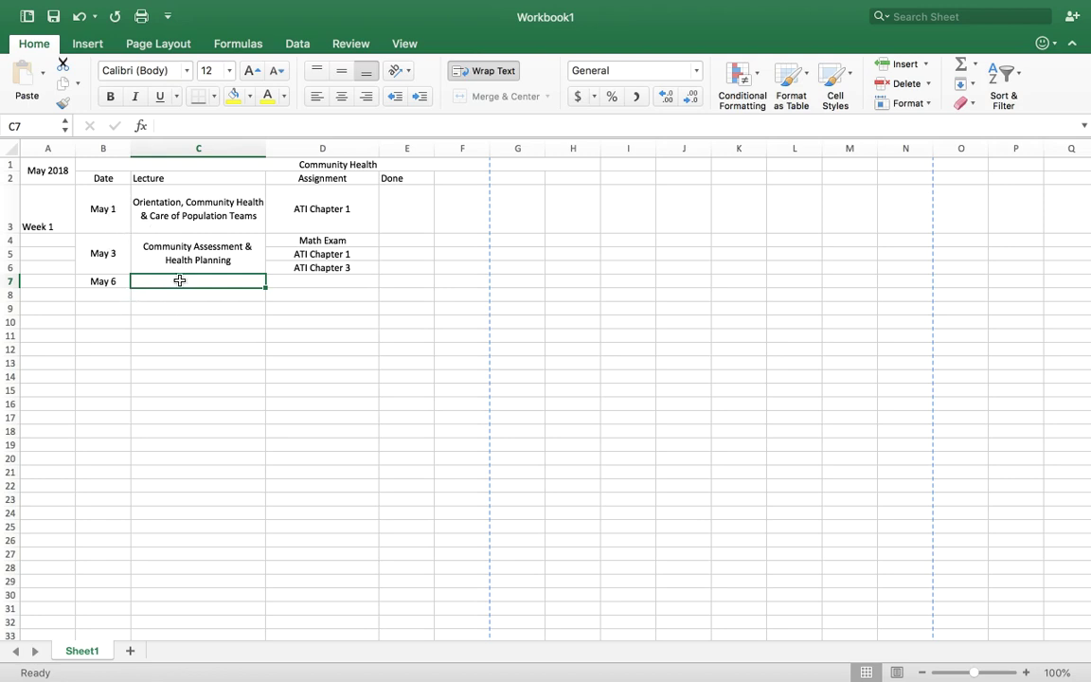
{"action": "type", "text": "Assign"}
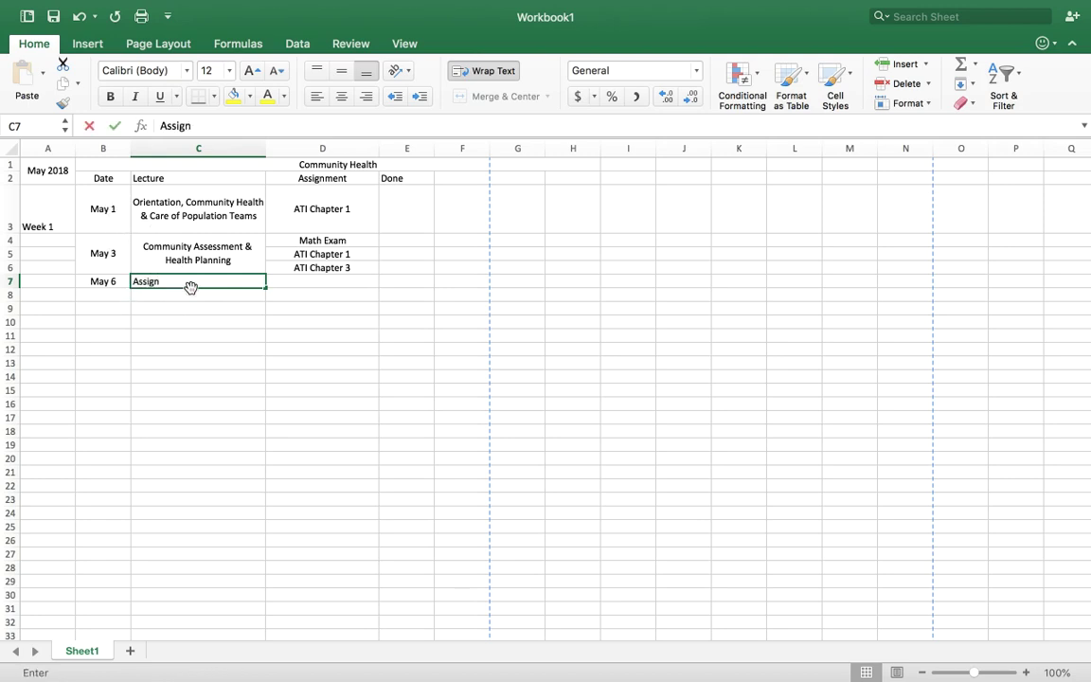
{"action": "type", "text": "ments"}
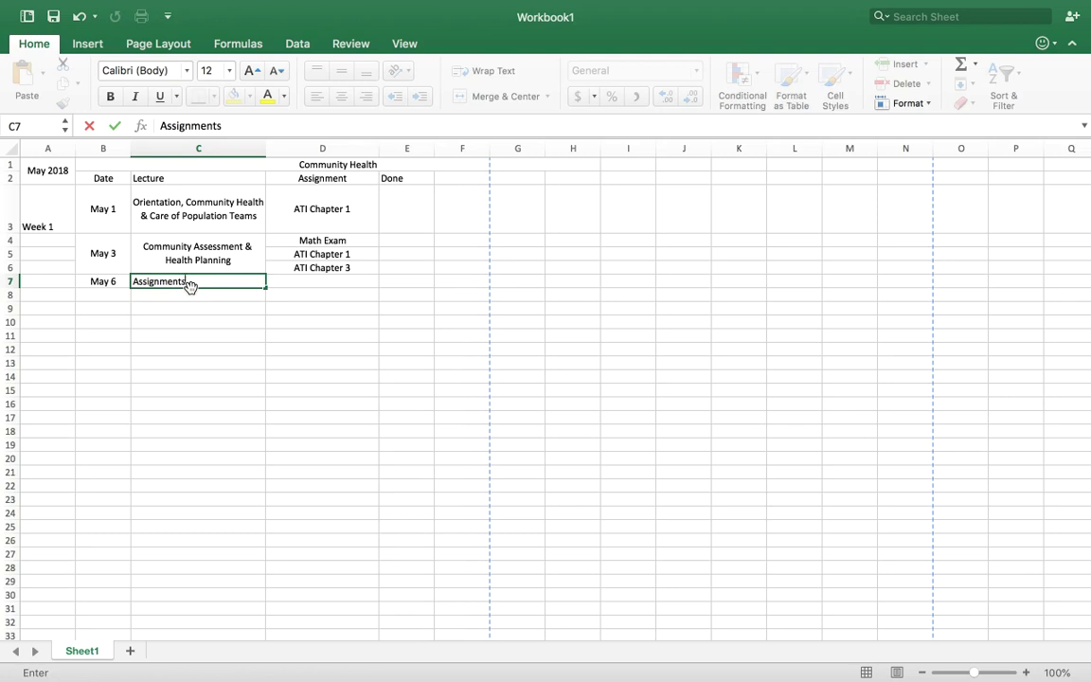
{"action": "key", "text": "Tab"}
{"action": "type", "text": "Basic C"}
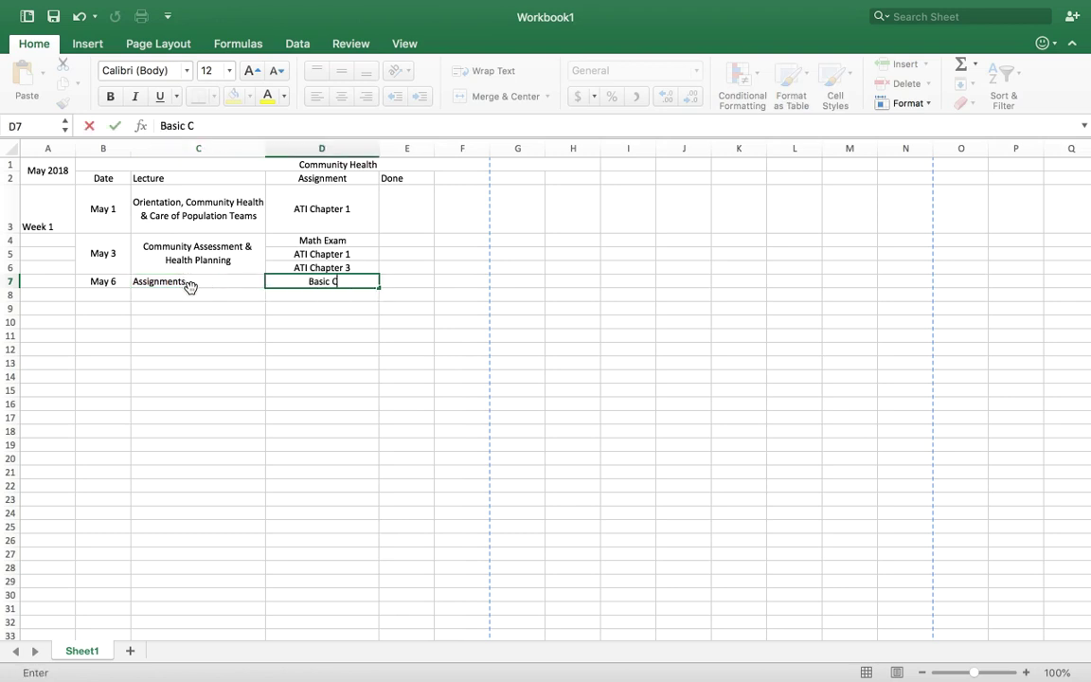
{"action": "type", "text": "oncept"}
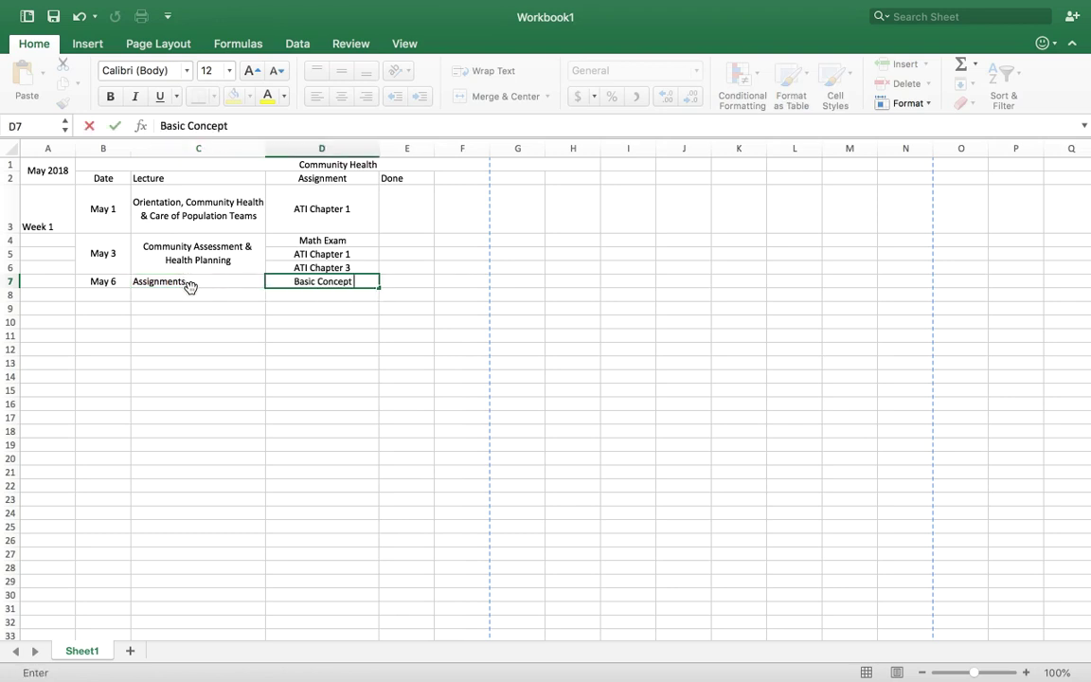
{"action": "type", "text": " Templates"}
{"action": "key", "text": "Return"}
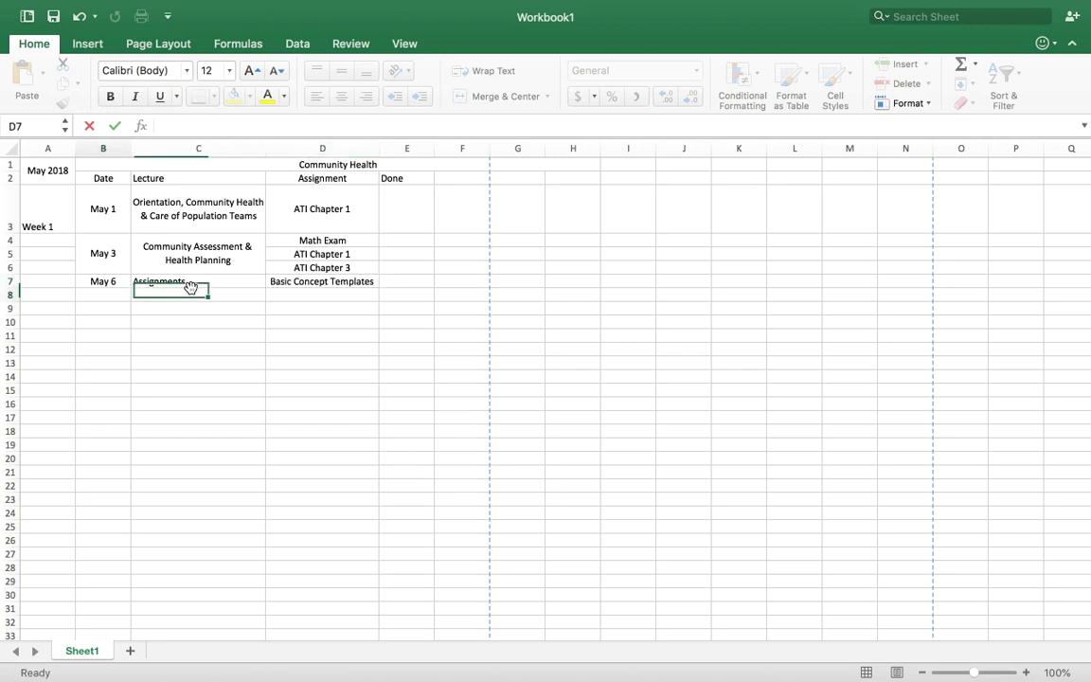
- Enter "Pharmacology Practice Quiz" in cell D8 and "Community Health Practice Quiz" in cell D9
{"action": "left_click", "coordinate": [304, 285]}
{"action": "left_click", "coordinate": [307, 293]}
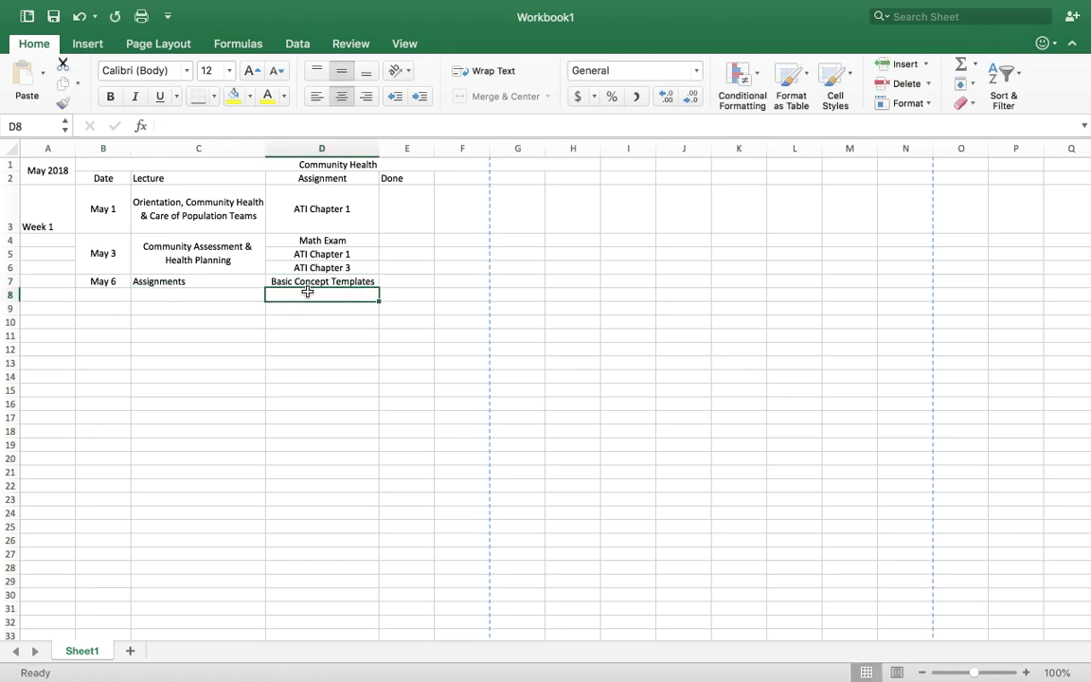
{"action": "type", "text": "Phar"}
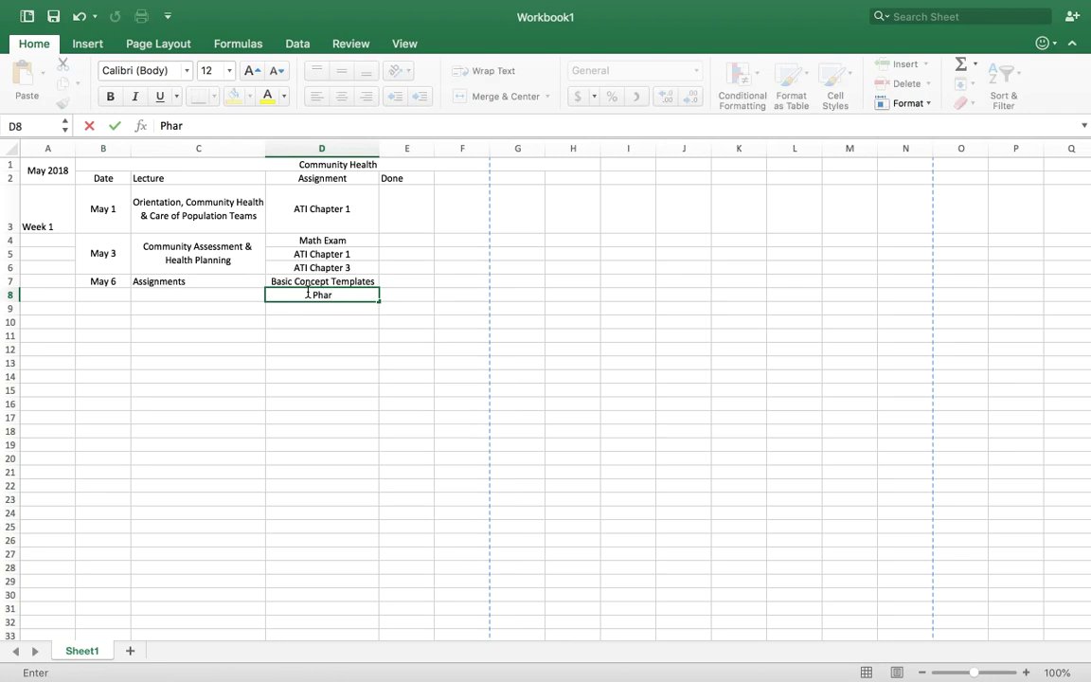
{"action": "type", "text": "macology"}
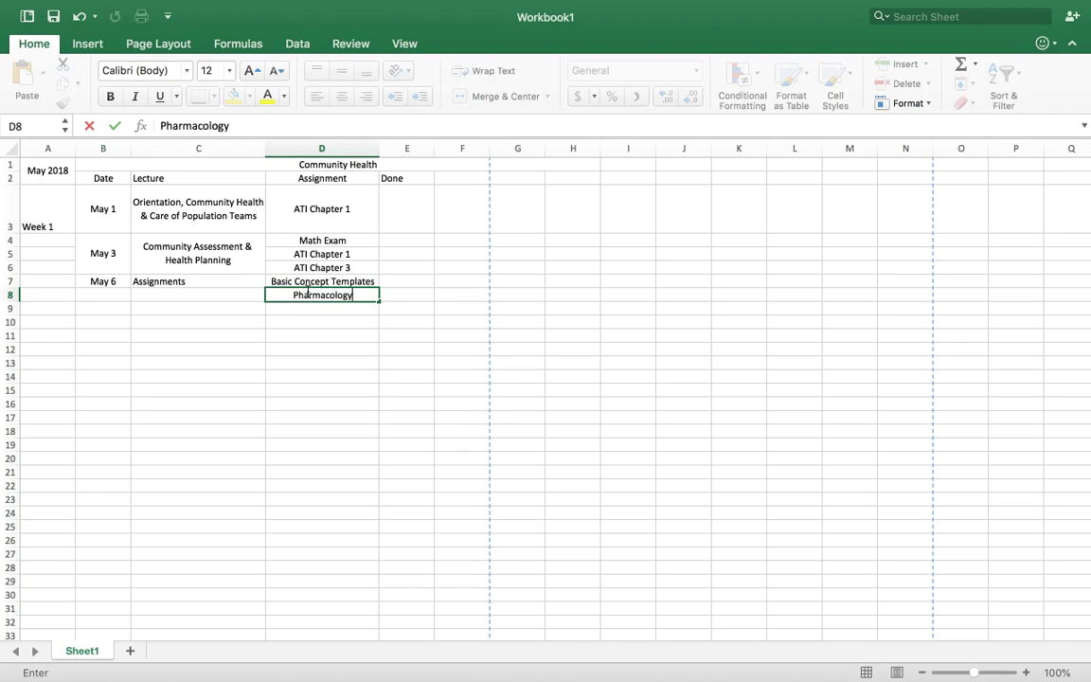
{"action": "type", "text": " Practice Quiz"}
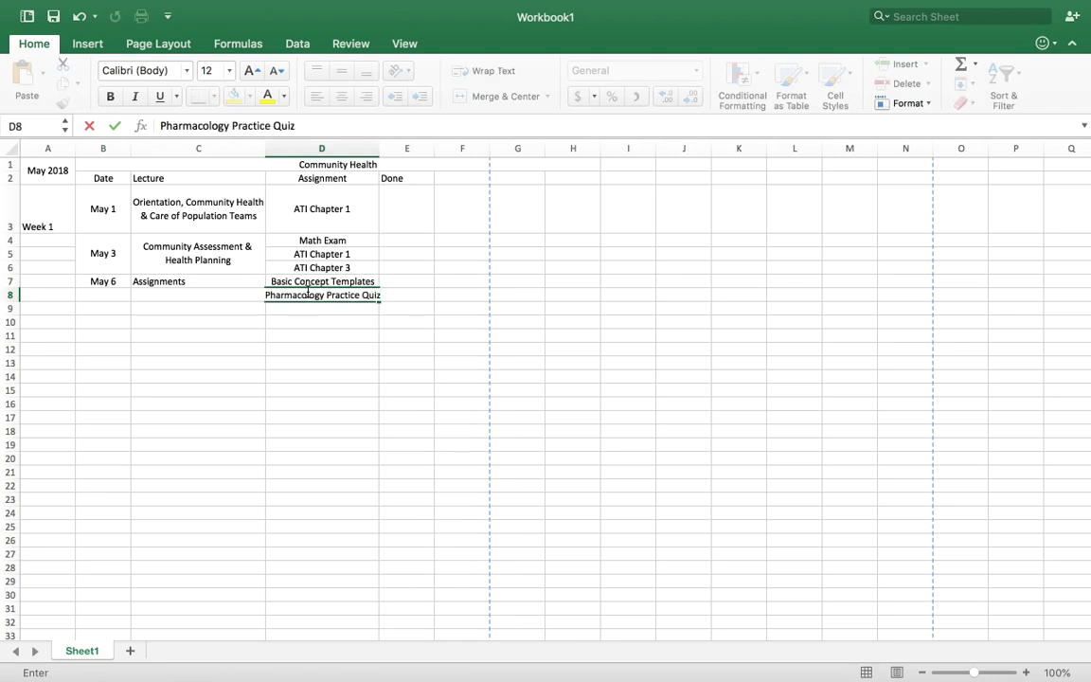
{"action": "key", "text": "Return"}
{"action": "type", "text": "Community "}
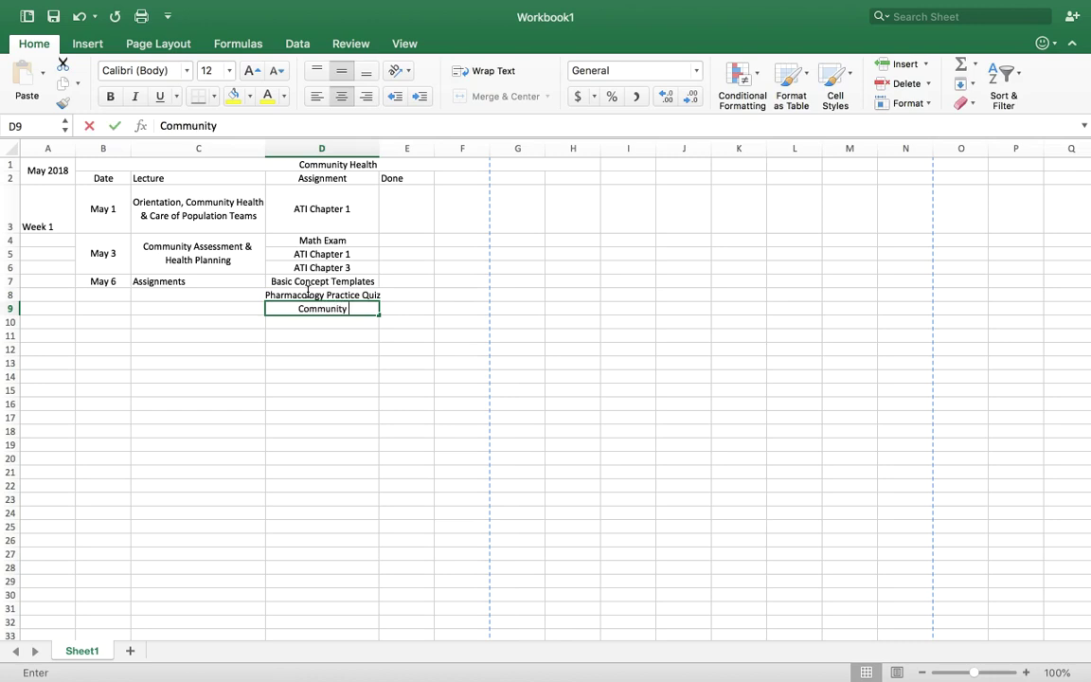
{"action": "type", "text": "Health Practic"}
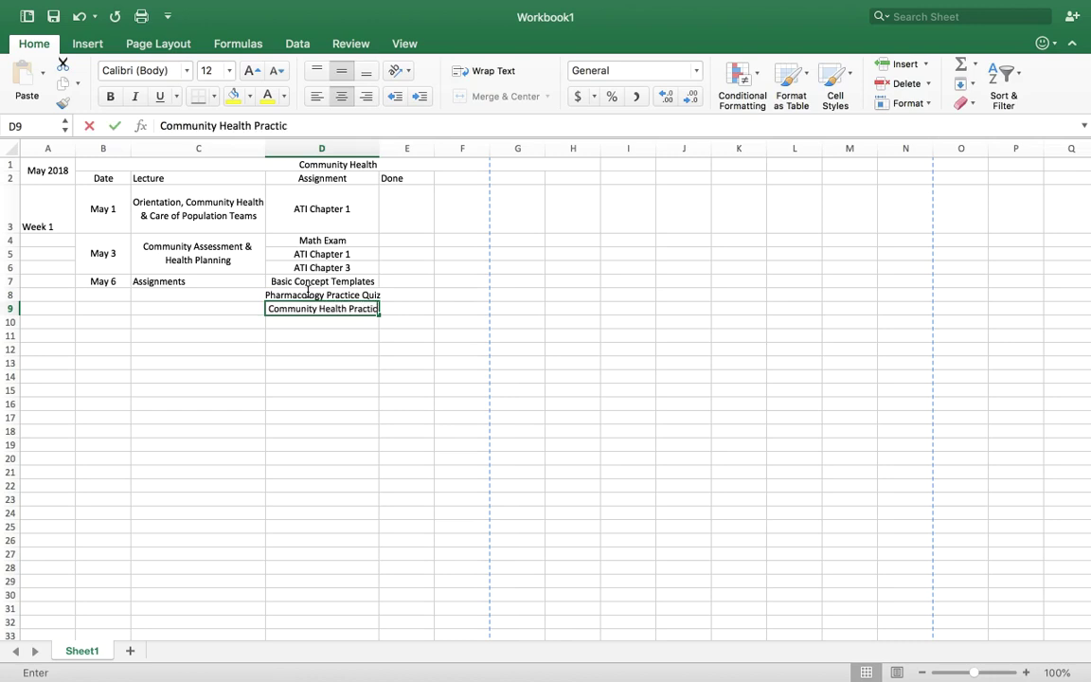
{"action": "type", "text": "e Quiz"}
{"action": "key", "text": "Return"}
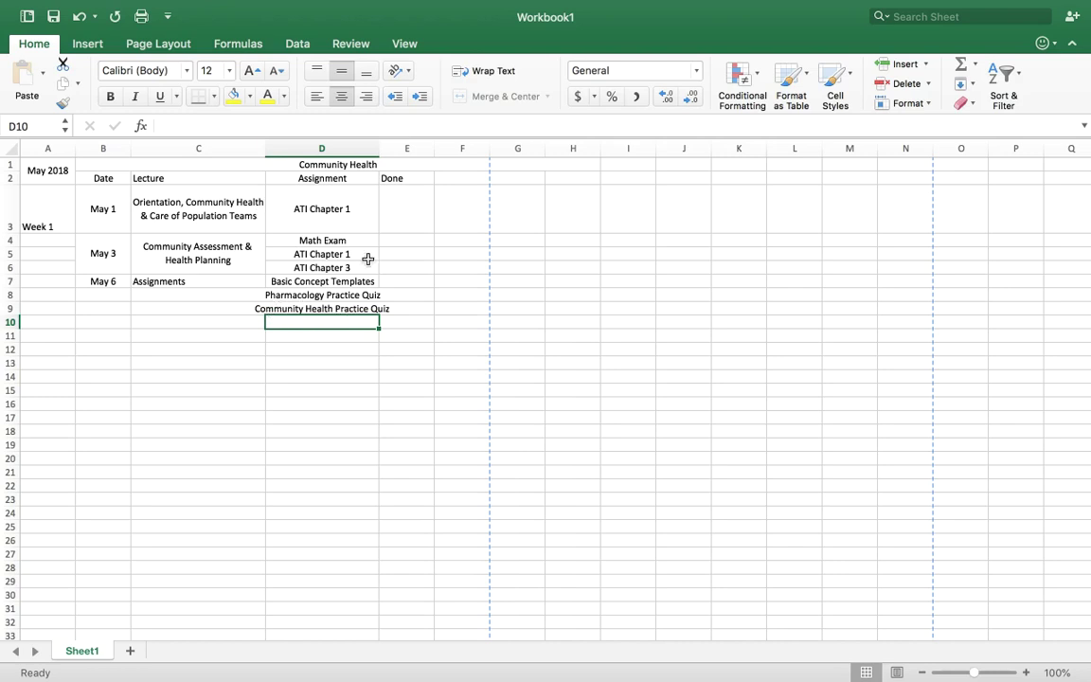
- Fit the width of the Assignment column to its contents
{"action": "double_click", "coordinate": [380, 149]}
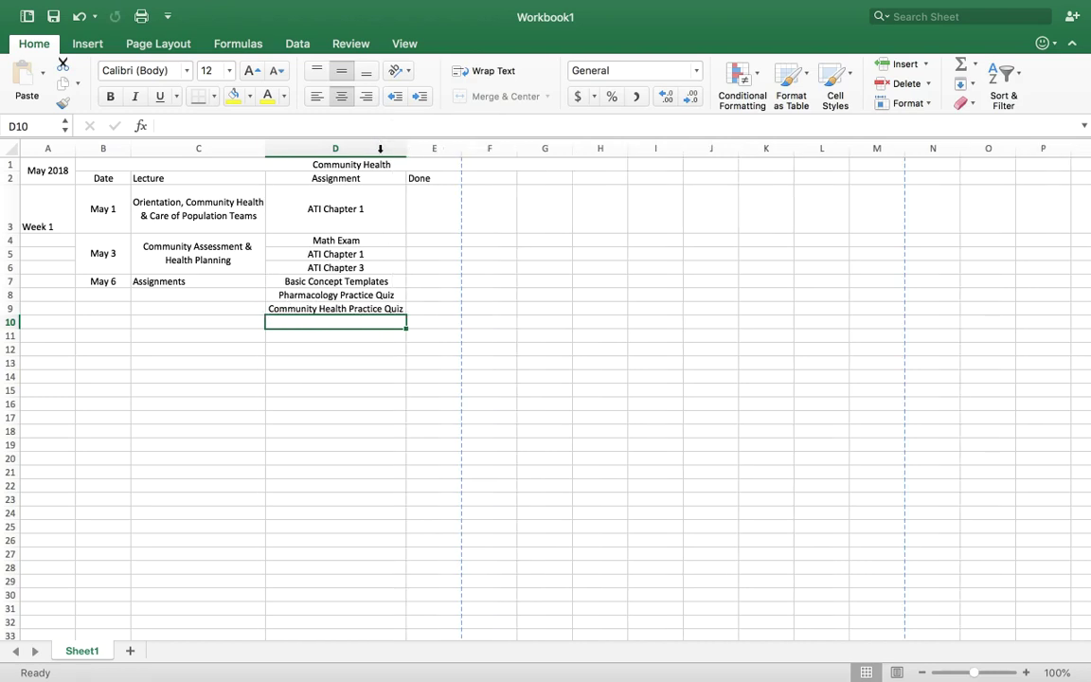
{"action": "left_click_drag", "start_coordinate": [405, 149], "coordinate": [355, 155]}
{"action": "double_click", "coordinate": [355, 155]}
- Turn on text wrapping for cell D9 and make the Assignment column slightly wider than its longest entry
{"action": "left_click", "coordinate": [357, 307]}
{"action": "left_click", "coordinate": [491, 72]}
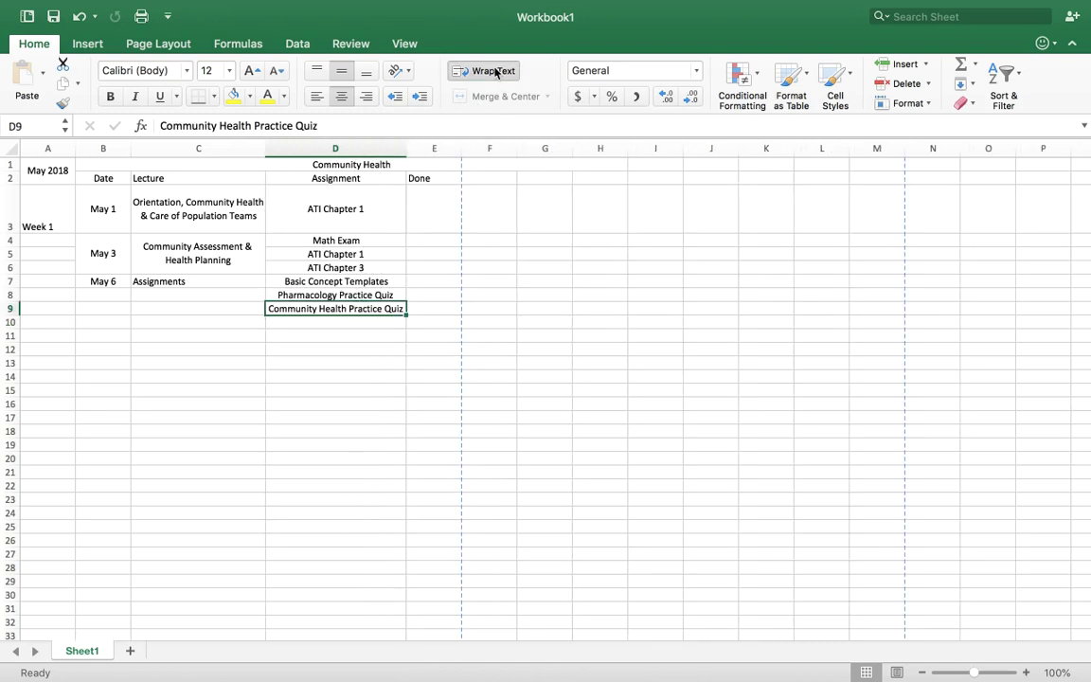
{"action": "left_click_drag", "start_coordinate": [406, 157], "coordinate": [374, 153]}
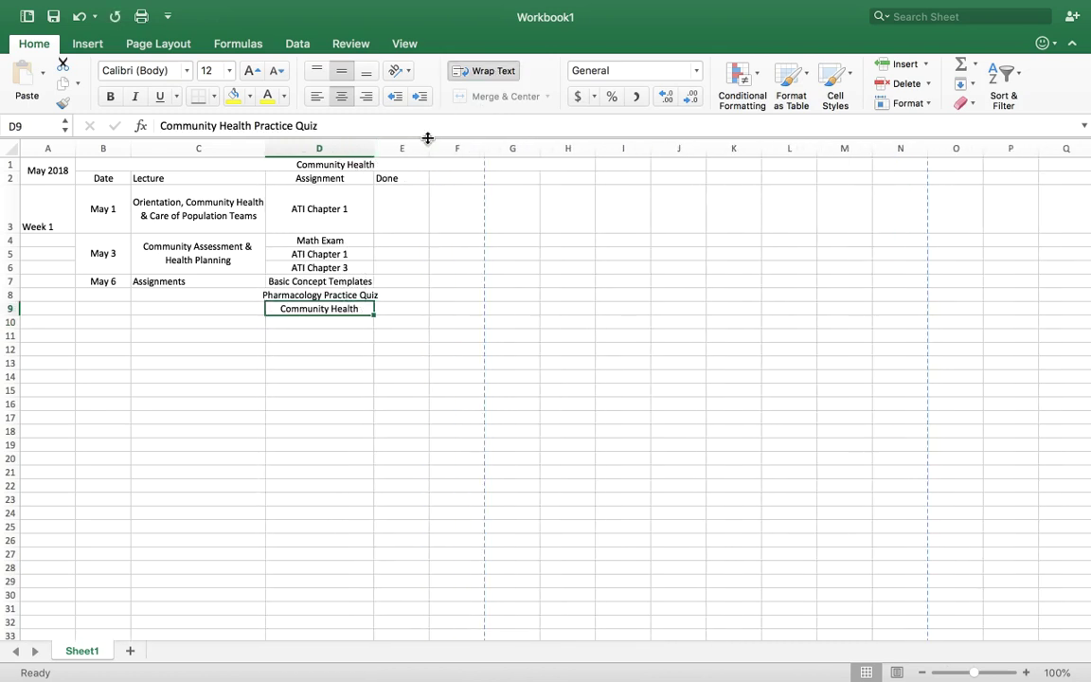
{"action": "left_click", "coordinate": [463, 79]}
{"action": "left_click", "coordinate": [462, 80]}
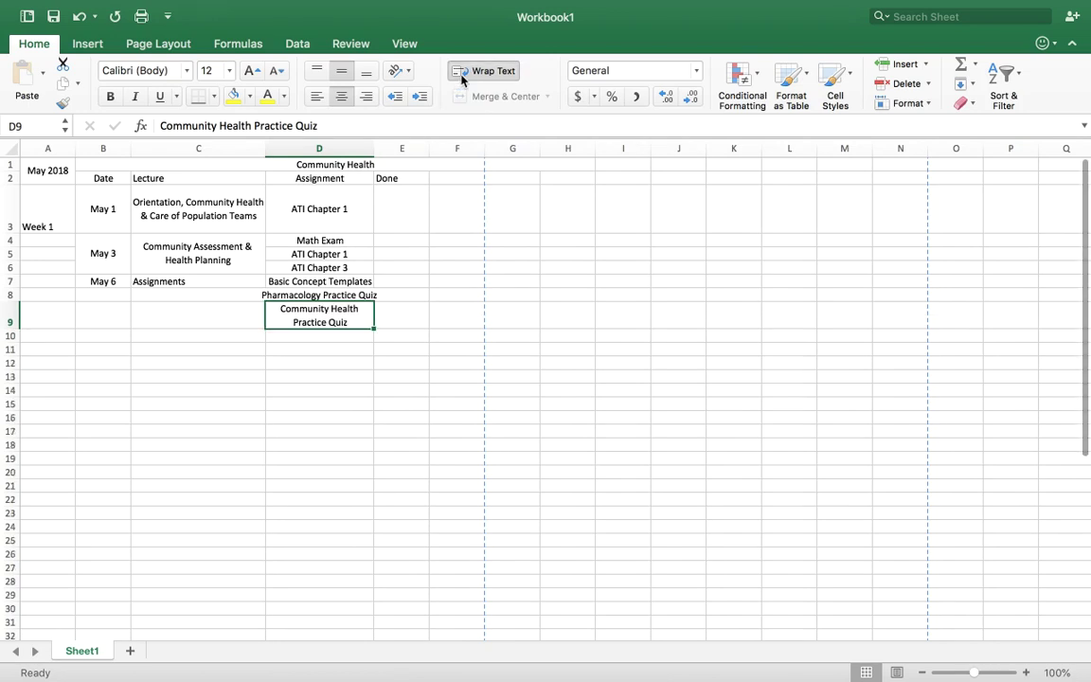
{"action": "left_click_drag", "start_coordinate": [374, 155], "coordinate": [409, 154]}
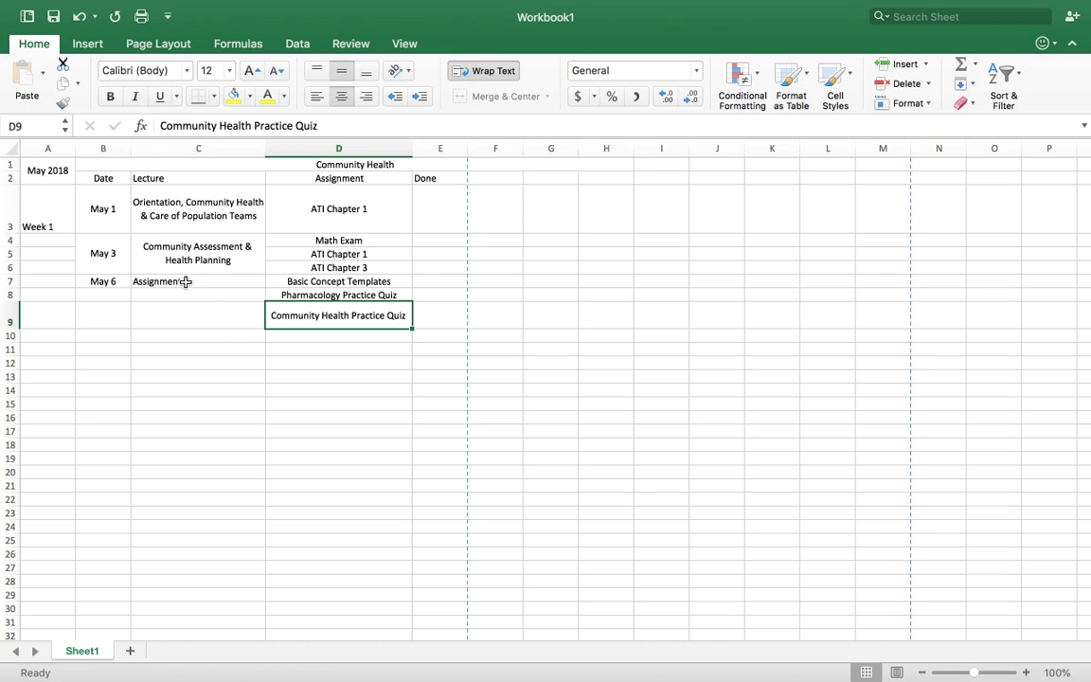
- Merge and centre C7:C9 with "Assignments" centred vertically, and merge and centre B7:B9 for "May 6"
{"action": "left_click_drag", "start_coordinate": [186, 282], "coordinate": [196, 322]}
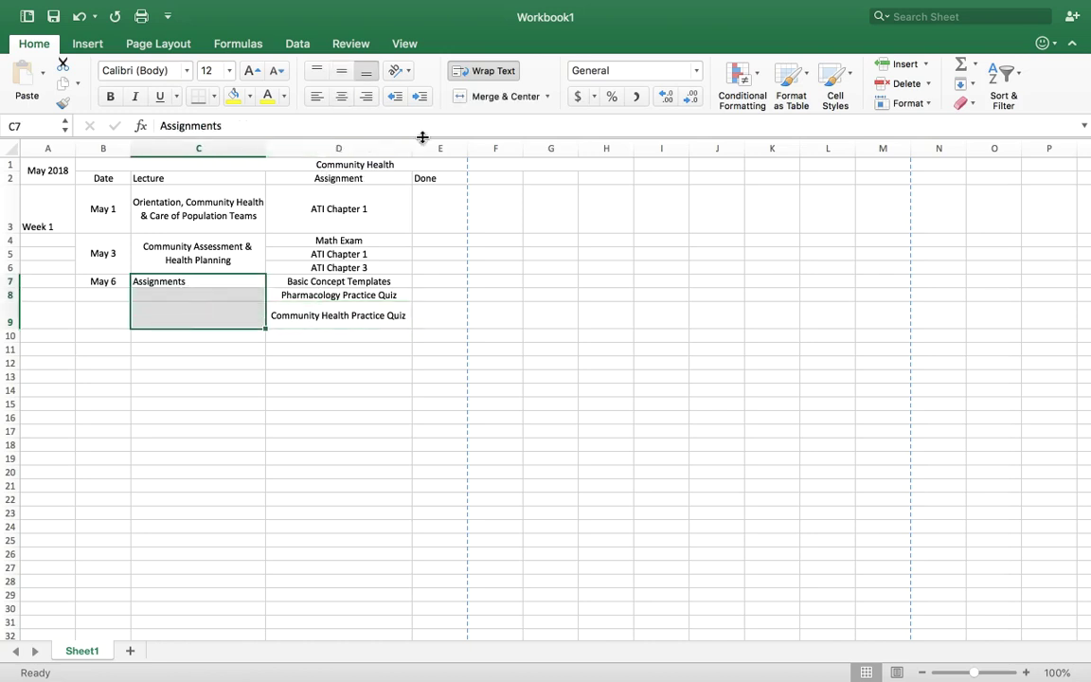
{"action": "left_click", "coordinate": [515, 98]}
{"action": "left_click", "coordinate": [344, 72]}
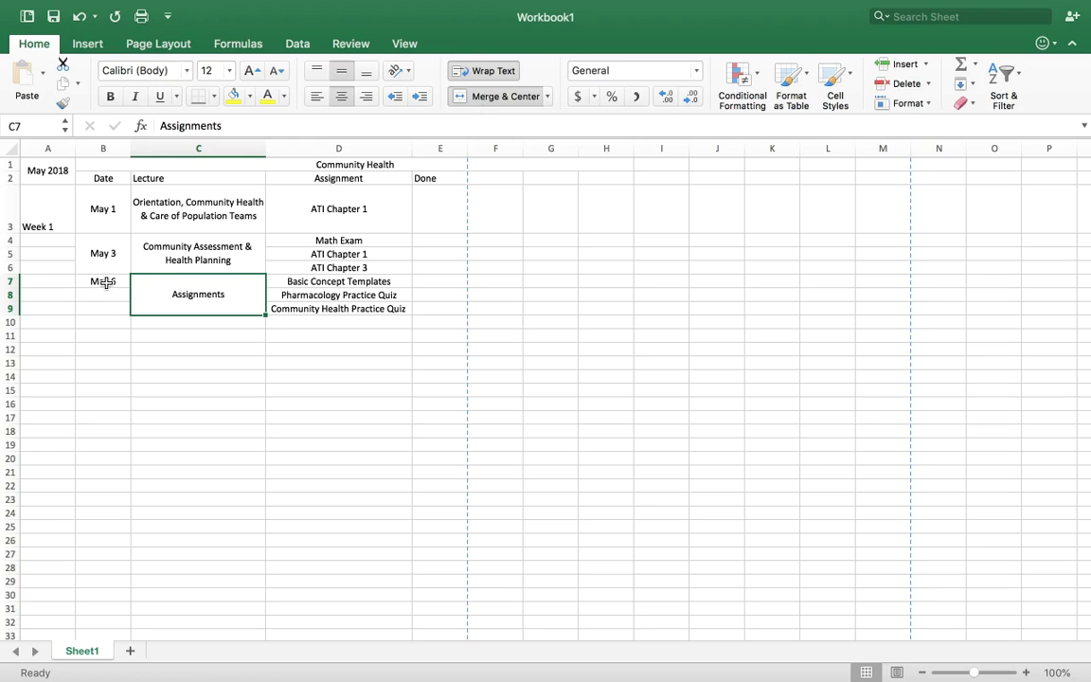
{"action": "left_click_drag", "start_coordinate": [103, 283], "coordinate": [107, 307]}
{"action": "left_click", "coordinate": [471, 96]}
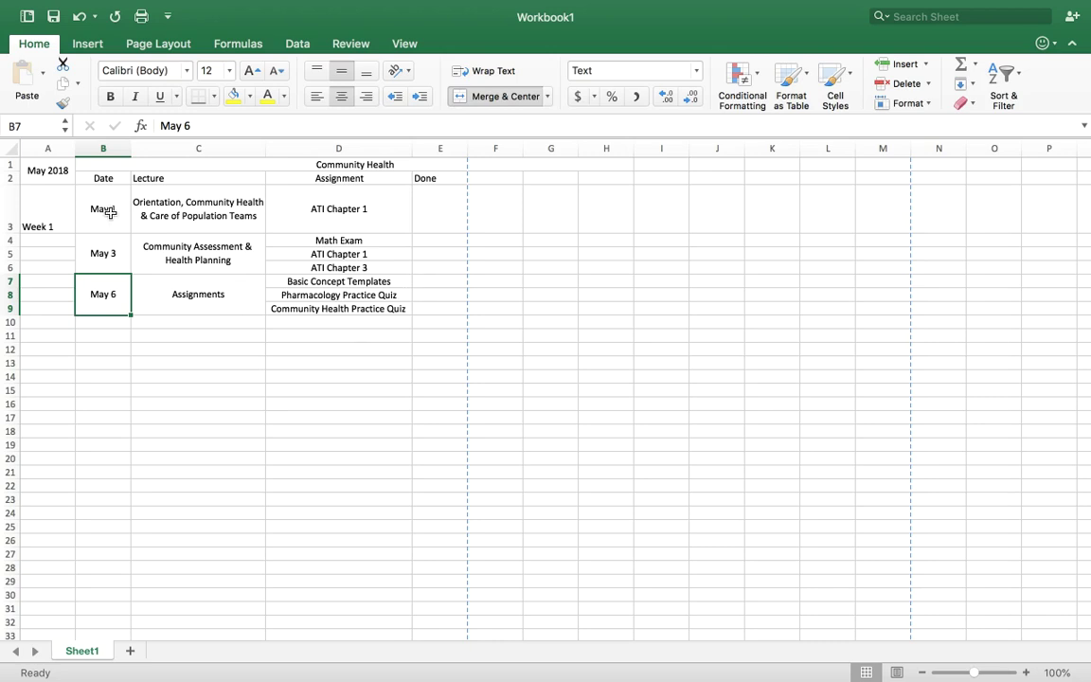
- Merge and centre A3:A9 for "Week 1" and centre its text vertically
{"action": "left_click", "coordinate": [42, 210]}
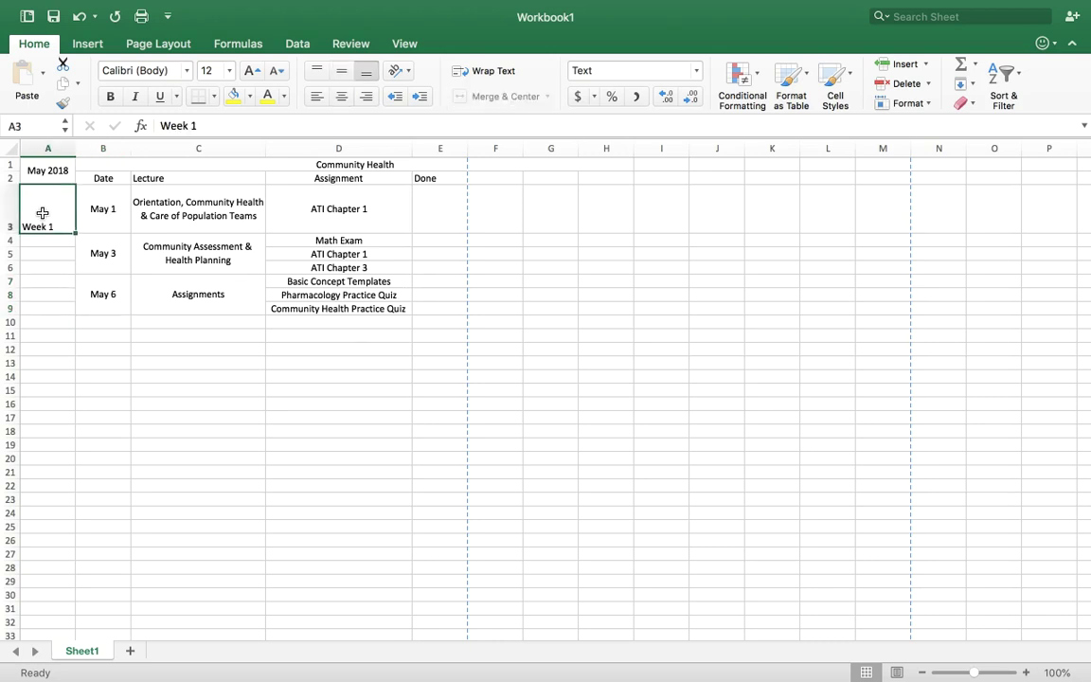
{"action": "left_click_drag", "start_coordinate": [39, 230], "coordinate": [57, 304]}
{"action": "left_click", "coordinate": [505, 96]}
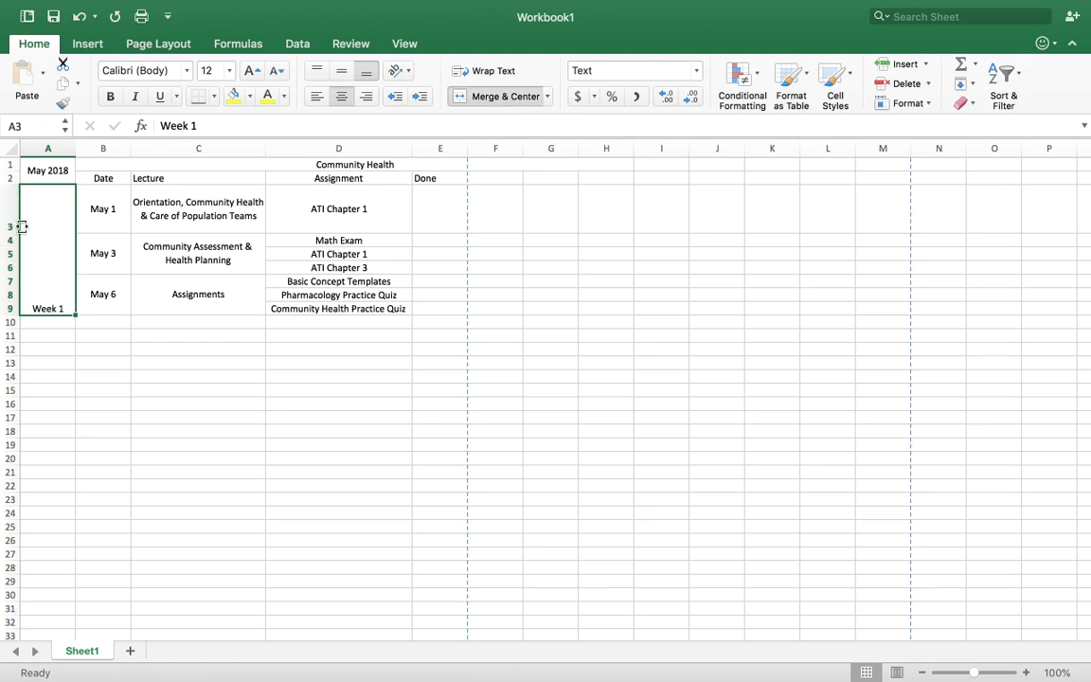
{"action": "left_click", "coordinate": [339, 74]}
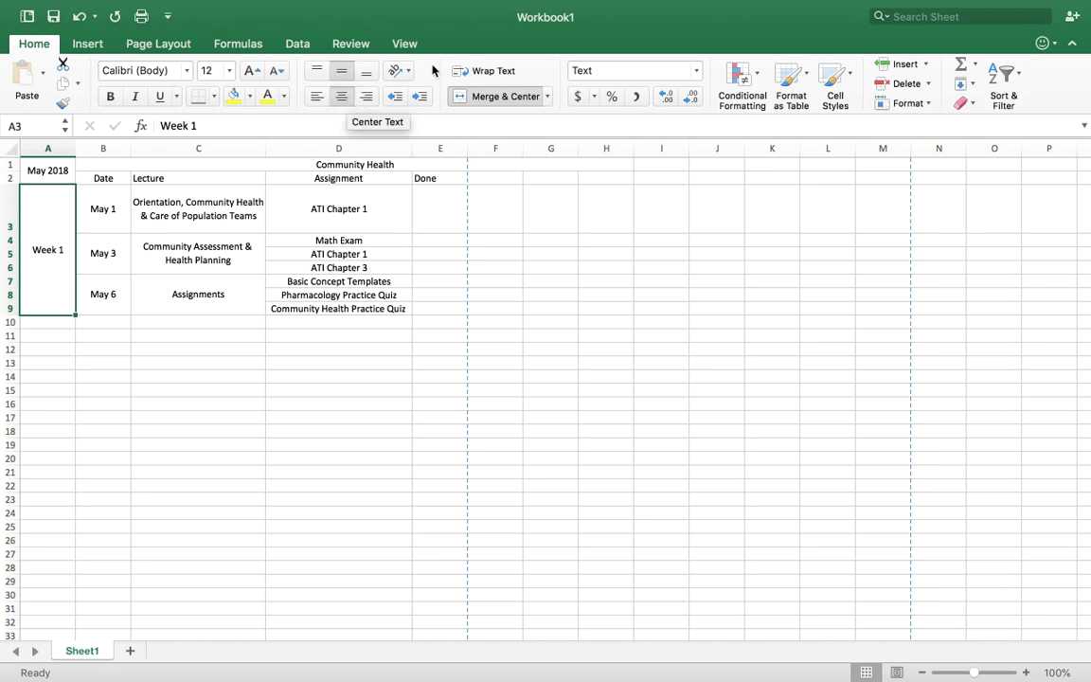
- Rotate the "Week 1" text upwards in its merged cell
{"action": "left_click", "coordinate": [397, 70]}
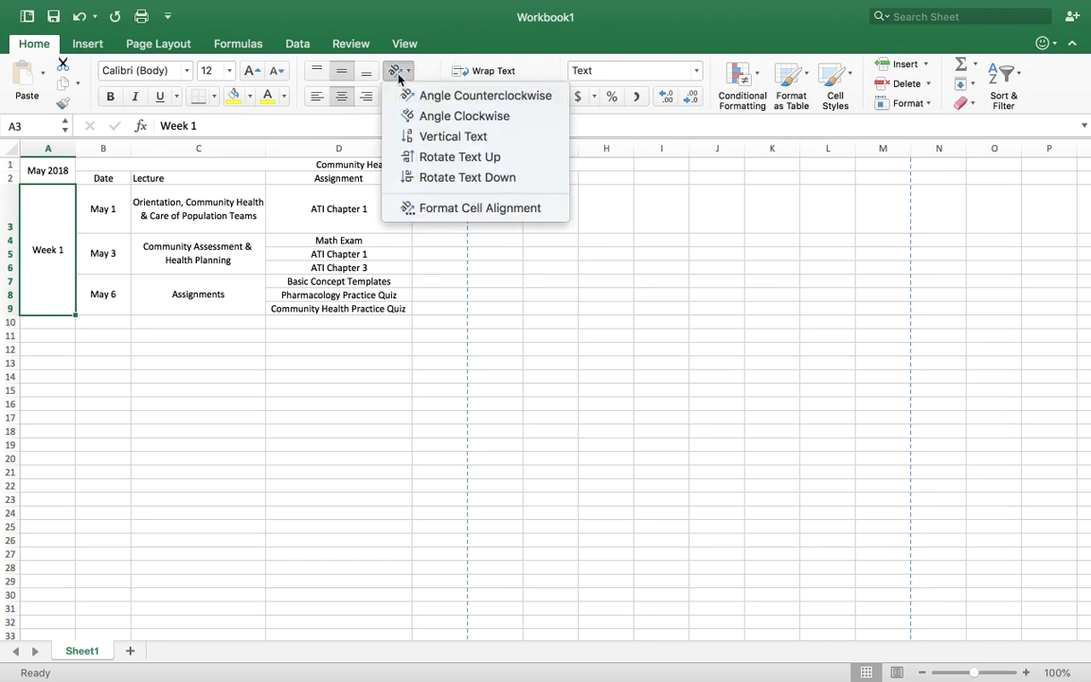
{"action": "left_click", "coordinate": [439, 158]}
{"action": "left_click", "coordinate": [51, 173]}
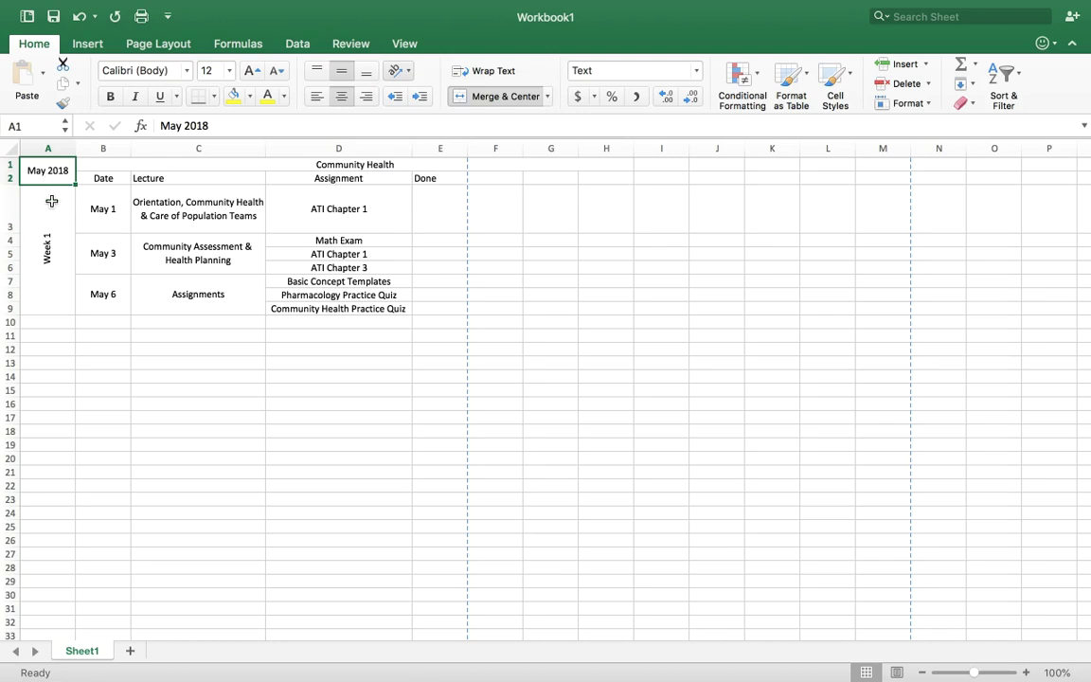
{"action": "left_click", "coordinate": [48, 201]}
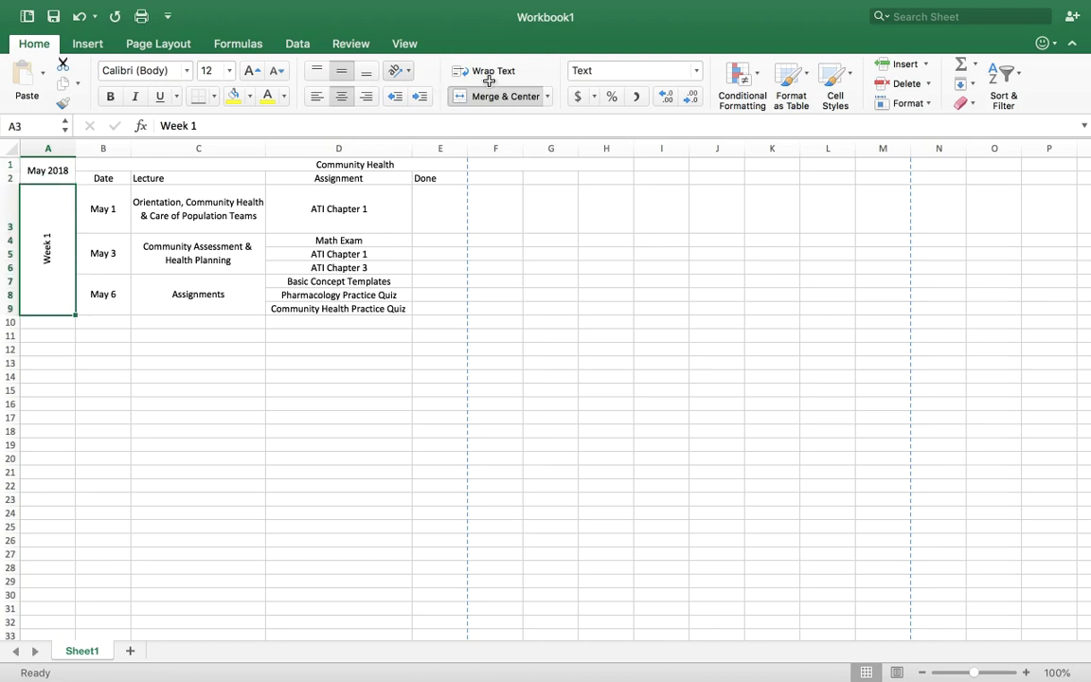
{"action": "left_click", "coordinate": [411, 73]}
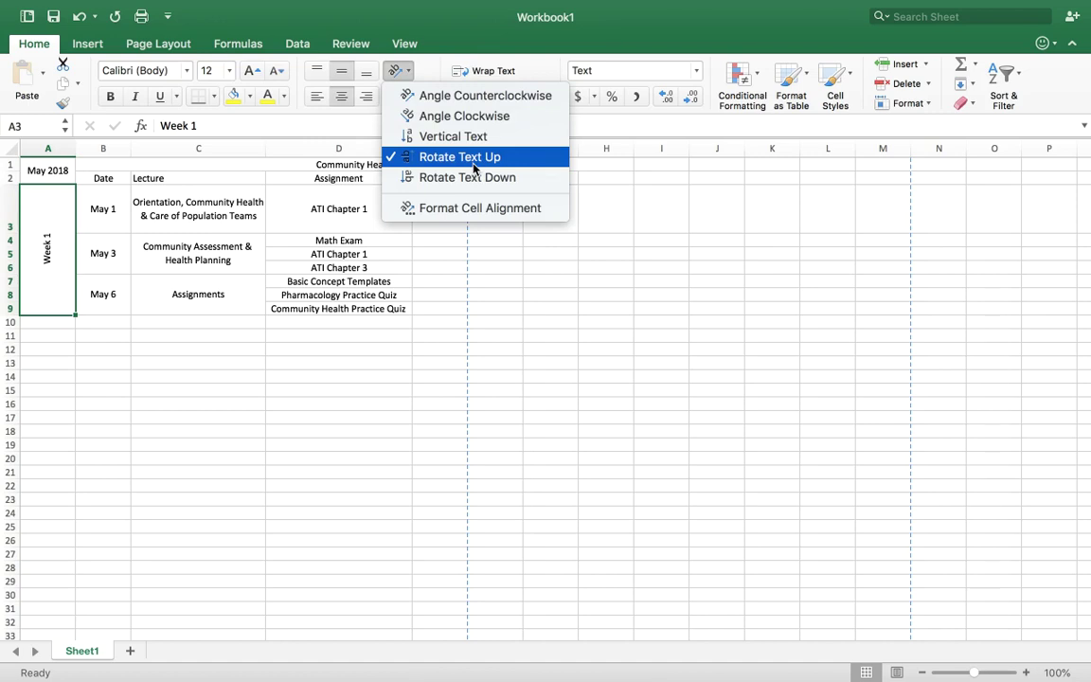
{"action": "left_click", "coordinate": [50, 250]}
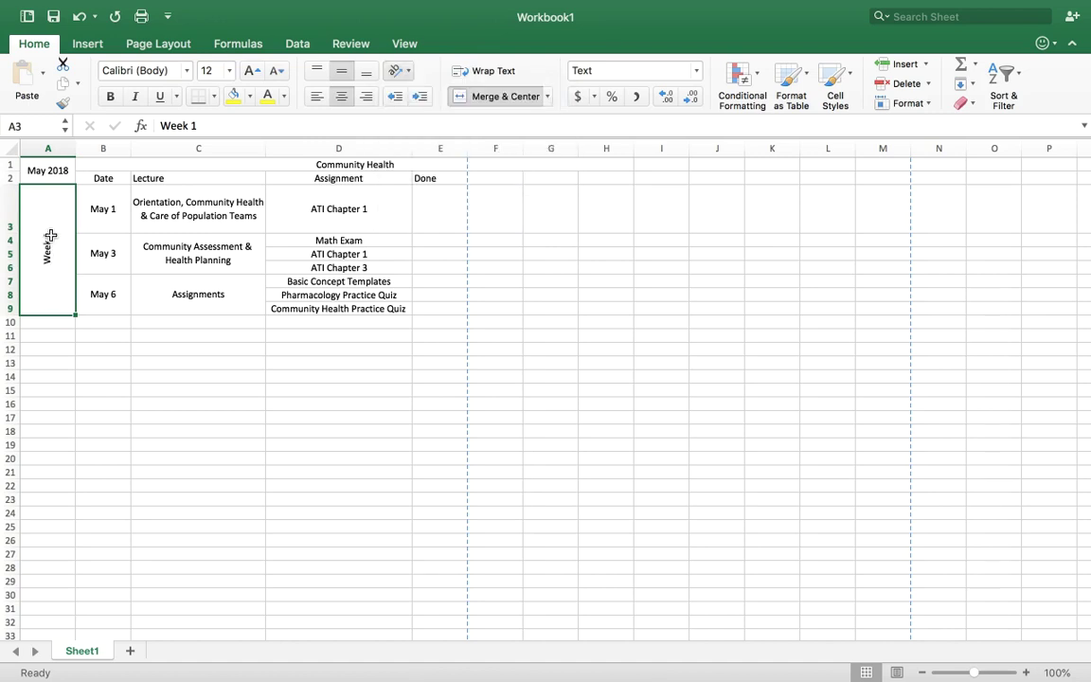
- Turn on text wrapping for the "May 2018" cell and narrow column A to fit its contents
{"action": "left_click", "coordinate": [62, 169]}
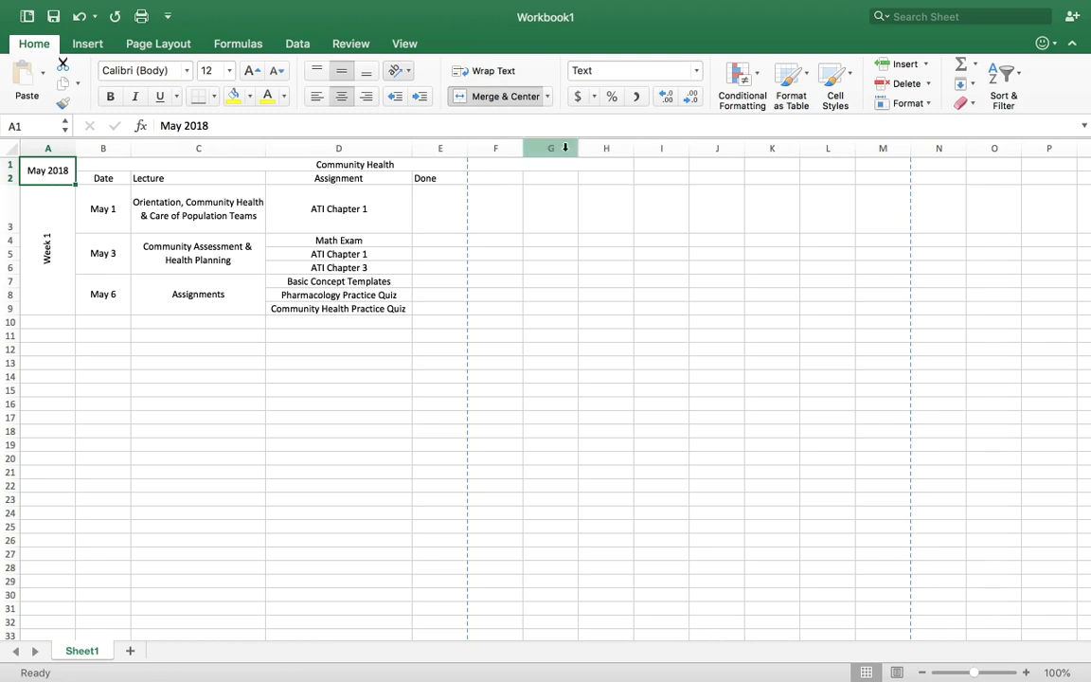
{"action": "left_click", "coordinate": [503, 80]}
{"action": "left_click_drag", "start_coordinate": [76, 150], "coordinate": [62, 157]}
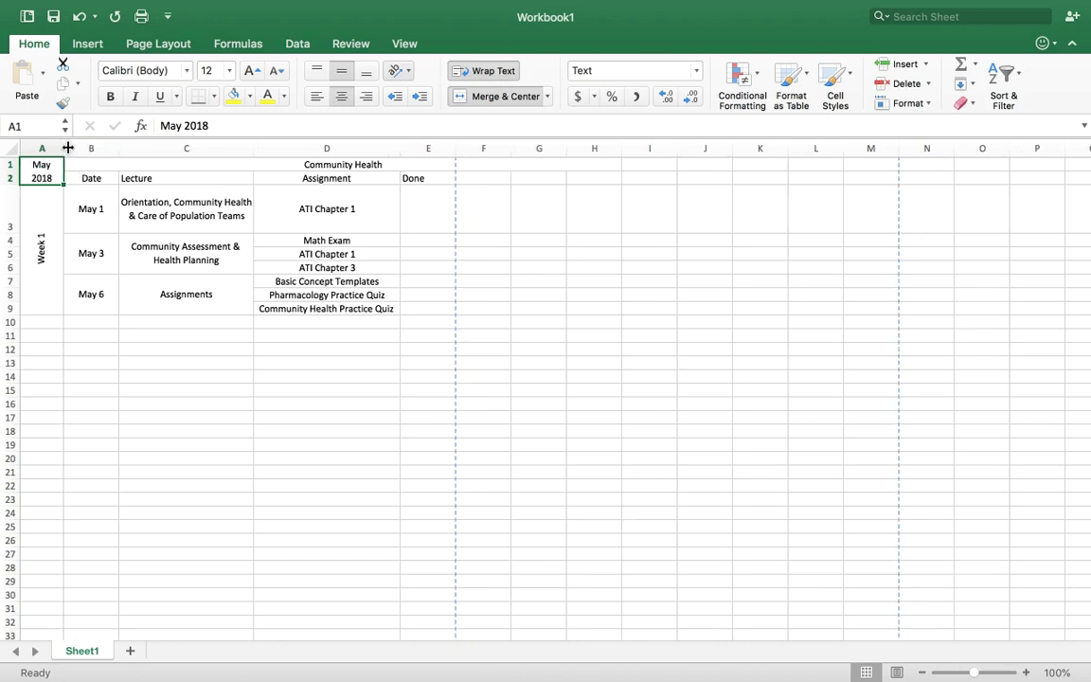
{"action": "double_click", "coordinate": [64, 149]}
{"action": "left_click", "coordinate": [44, 218]}
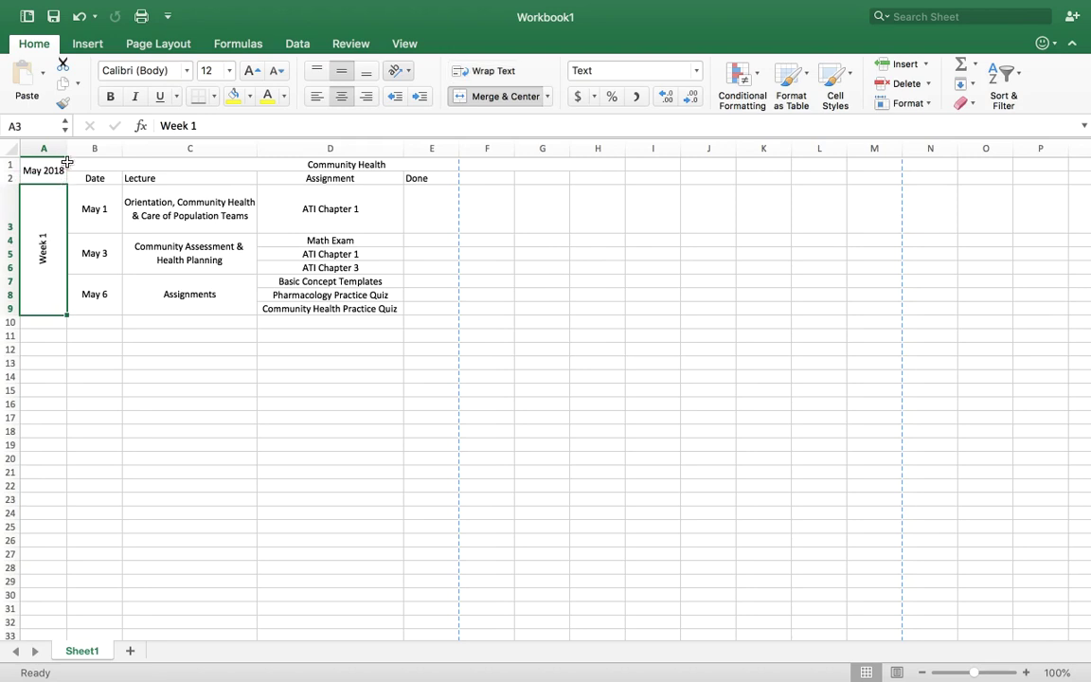
- Narrow column A so that "May 2018" wraps onto two lines
{"action": "left_click_drag", "start_coordinate": [46, 176], "coordinate": [350, 227]}
{"action": "left_click", "coordinate": [409, 225]}
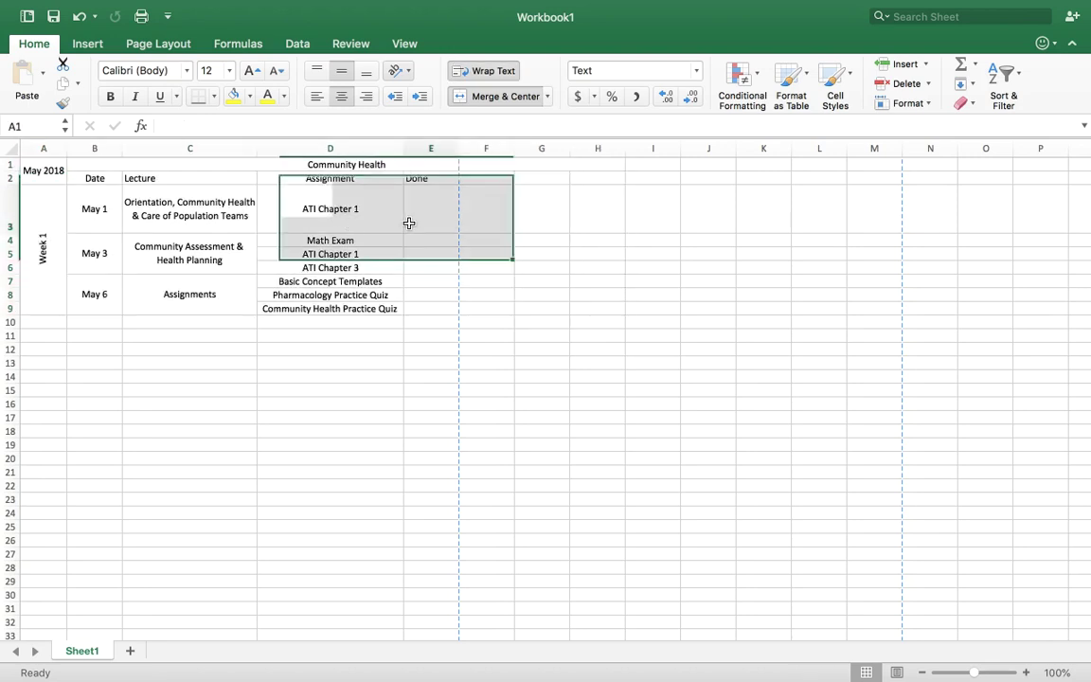
{"action": "left_click", "coordinate": [48, 169]}
{"action": "left_click_drag", "start_coordinate": [66, 148], "coordinate": [50, 152]}
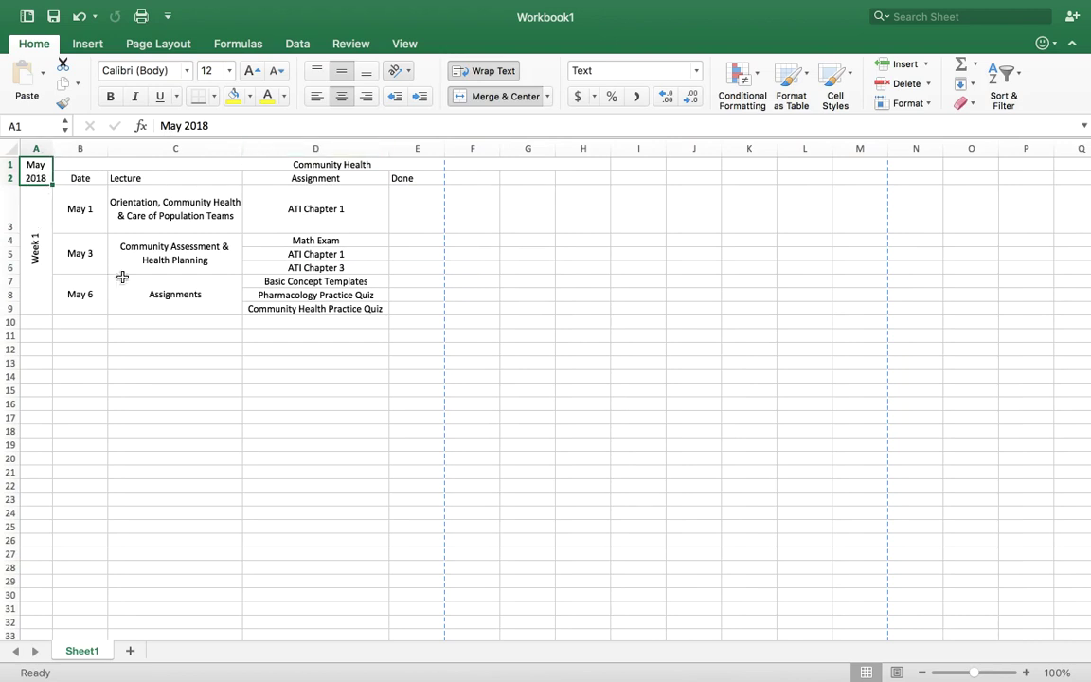
- Unmerge the "Community Health" title, merge and centre it across B1:E1 only, and move the vertical page break to the right of column E
{"action": "left_click", "coordinate": [190, 163]}
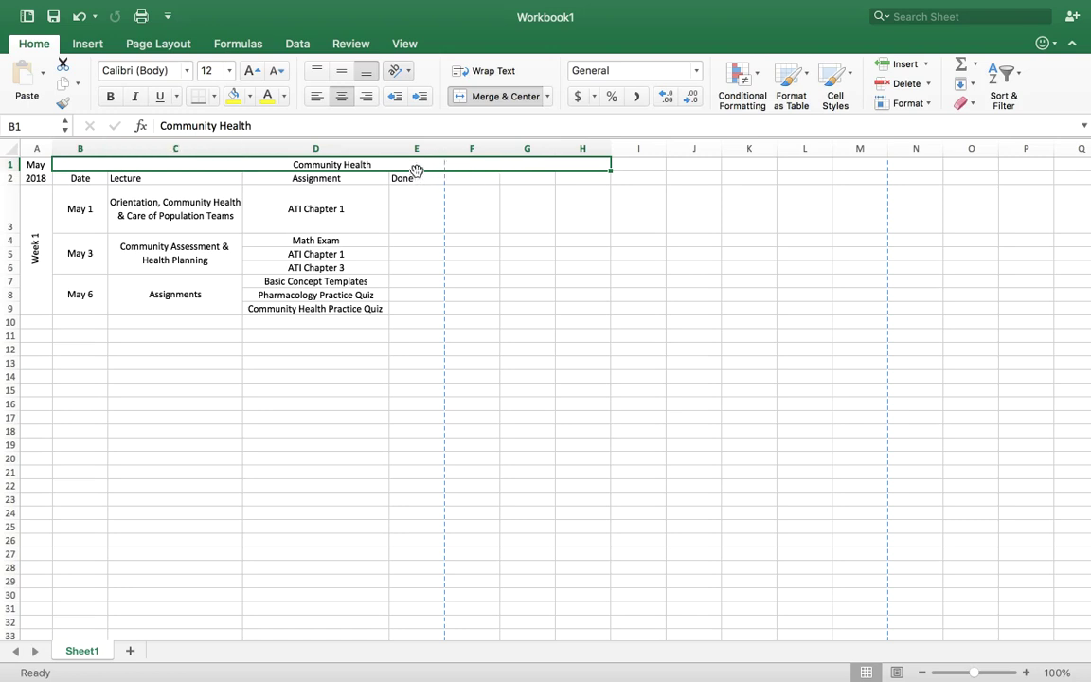
{"action": "left_click", "coordinate": [480, 100]}
{"action": "left_click", "coordinate": [406, 330]}
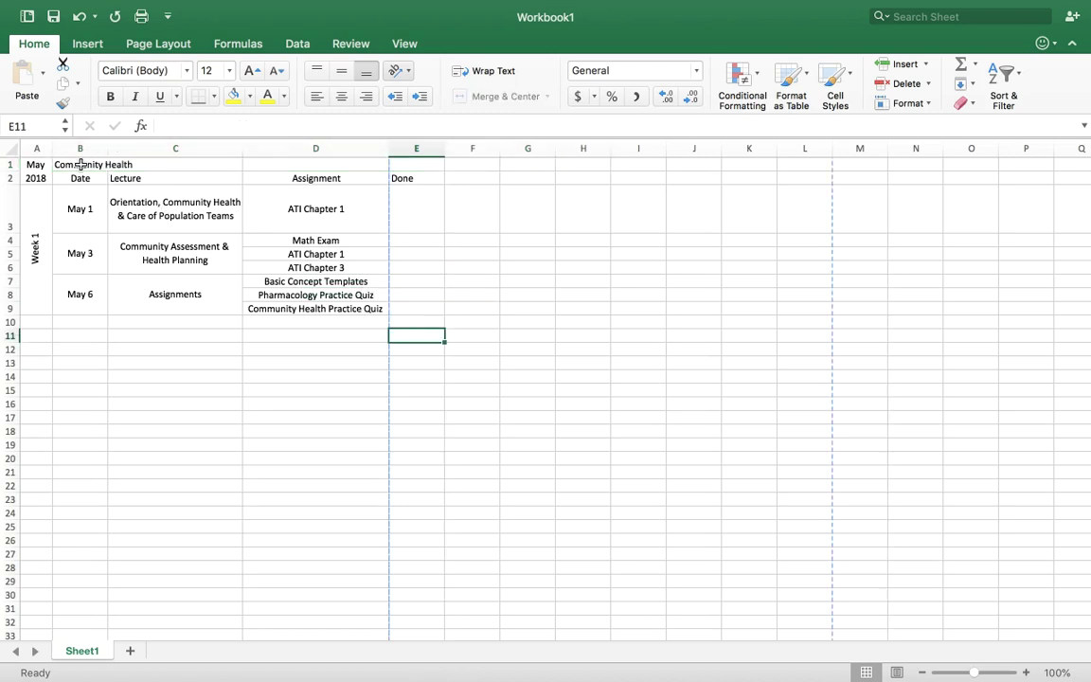
{"action": "left_click_drag", "start_coordinate": [80, 165], "coordinate": [402, 163]}
{"action": "left_click", "coordinate": [528, 96]}
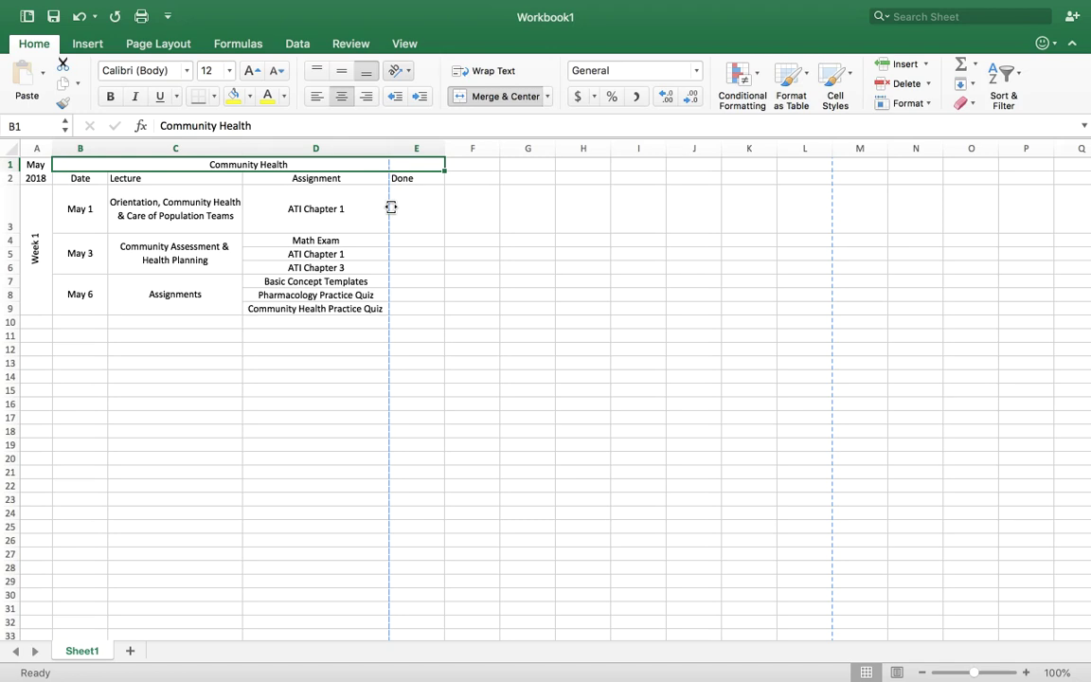
{"action": "left_click_drag", "start_coordinate": [391, 207], "coordinate": [445, 214]}
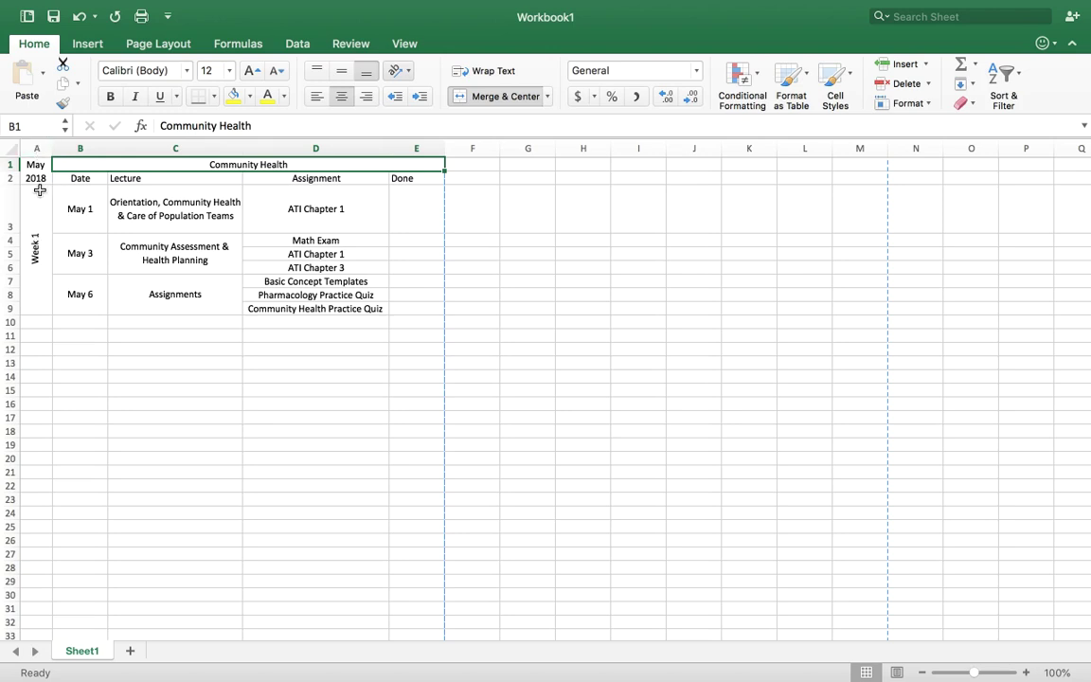
- Change the font of the whole checklist A1:E9 to KG I Need A Font
{"action": "left_click_drag", "start_coordinate": [36, 168], "coordinate": [369, 284]}
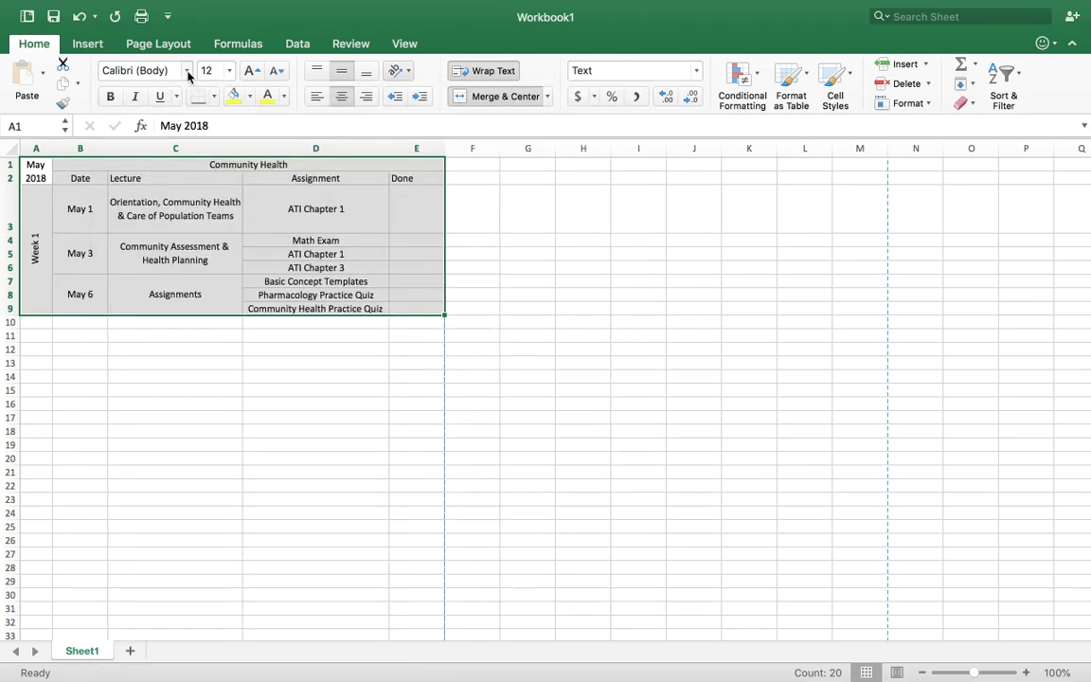
{"action": "left_click", "coordinate": [187, 73]}
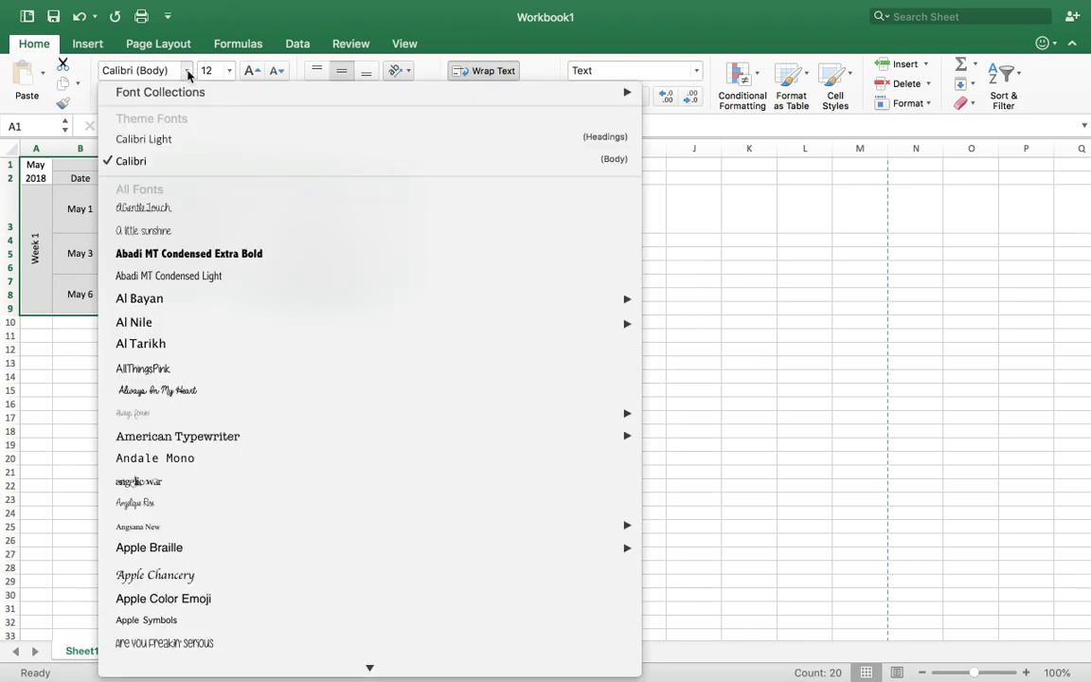
{"action": "scroll", "coordinate": [307, 438], "scroll_direction": "down", "scroll_amount": 20}
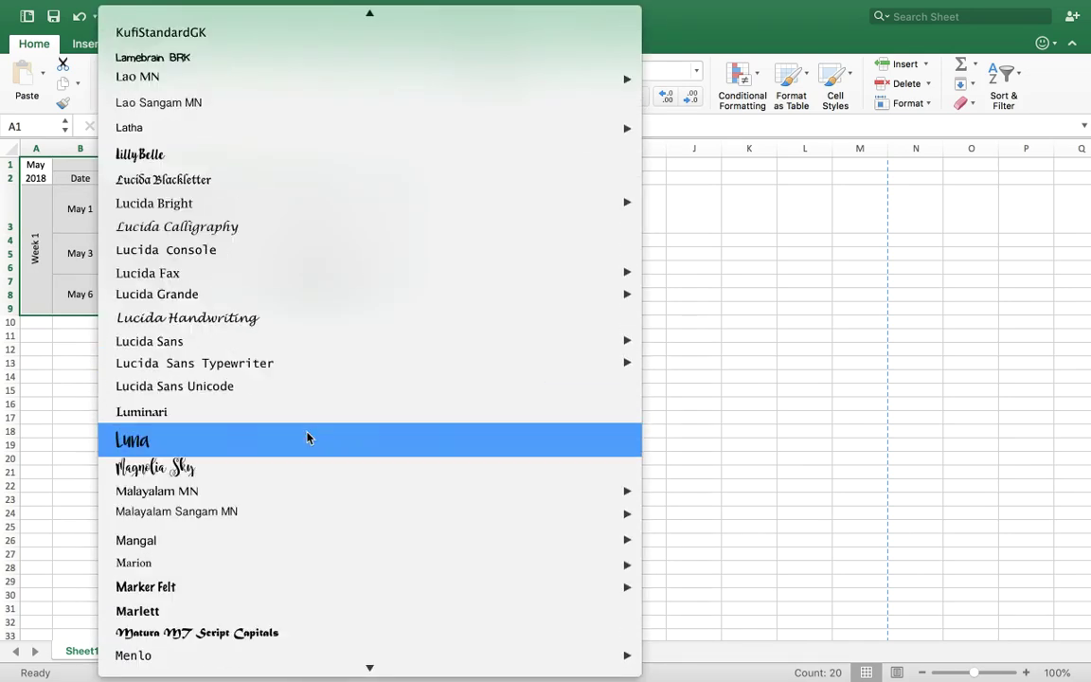
{"action": "scroll", "coordinate": [307, 437], "scroll_direction": "up", "scroll_amount": 15}
{"action": "scroll", "coordinate": [307, 439], "scroll_direction": "up", "scroll_amount": 5}
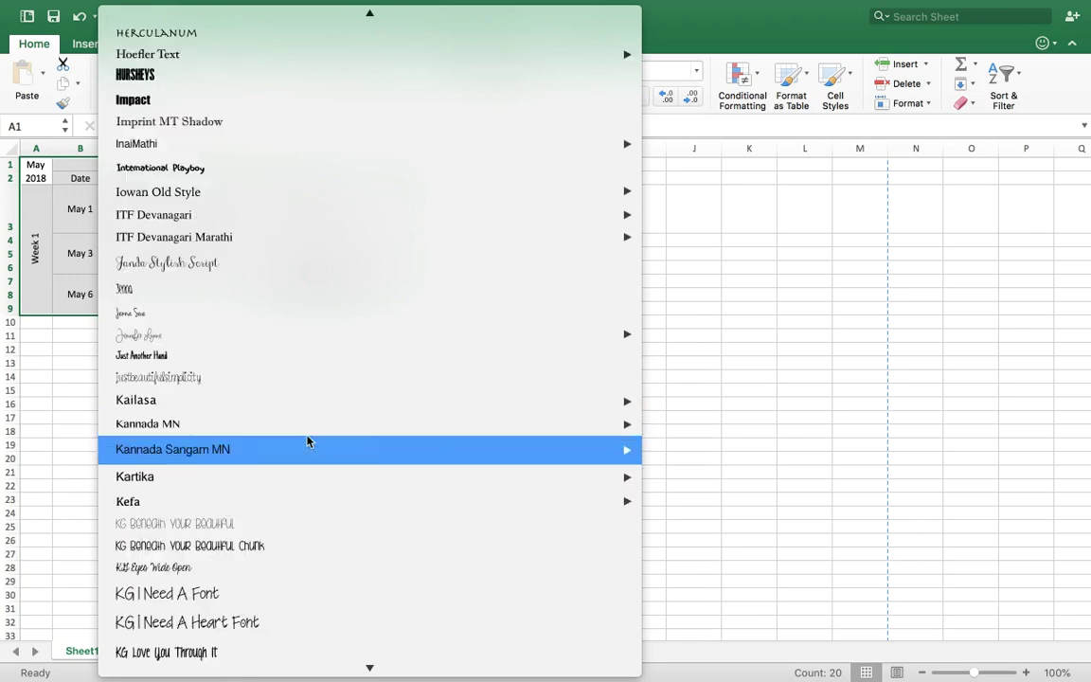
{"action": "scroll", "coordinate": [306, 440], "scroll_direction": "up", "scroll_amount": 3}
{"action": "scroll", "coordinate": [307, 439], "scroll_direction": "down", "scroll_amount": 6}
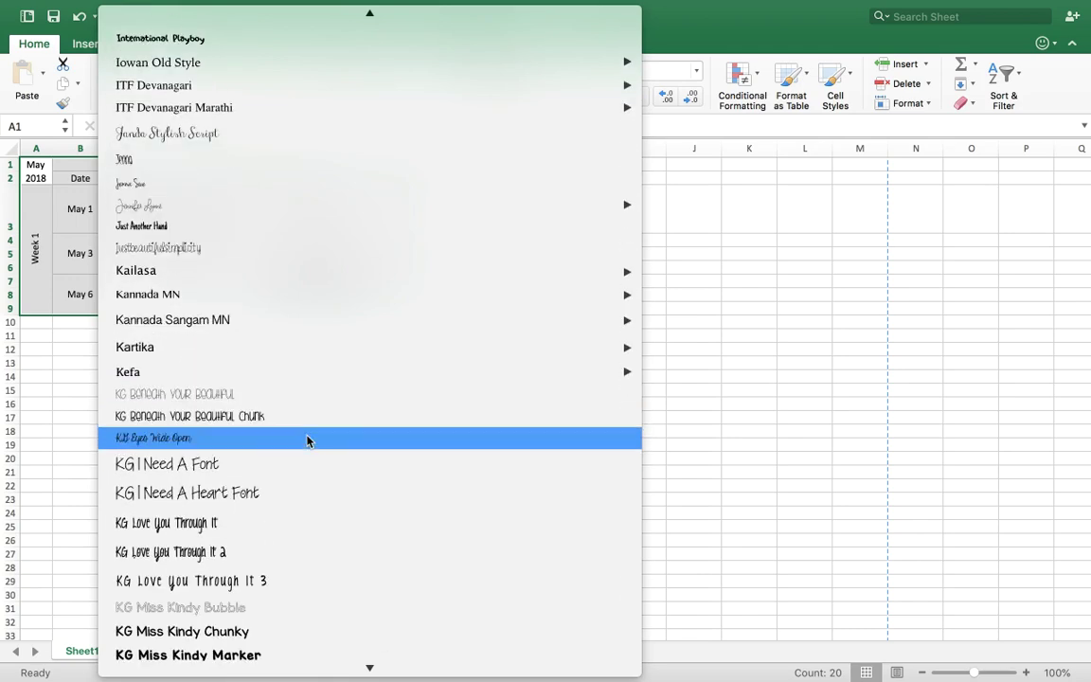
{"action": "left_click", "coordinate": [241, 468]}
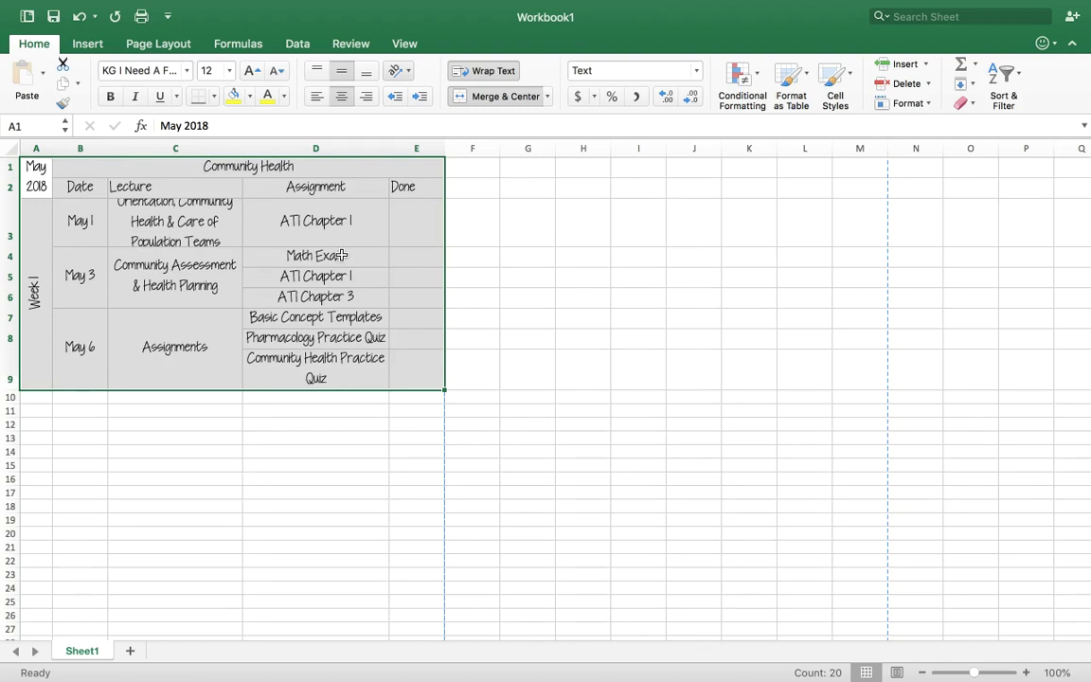
- Increase the height of row 3 so the three lines of the May 1 lecture text fit
{"action": "left_click", "coordinate": [285, 224]}
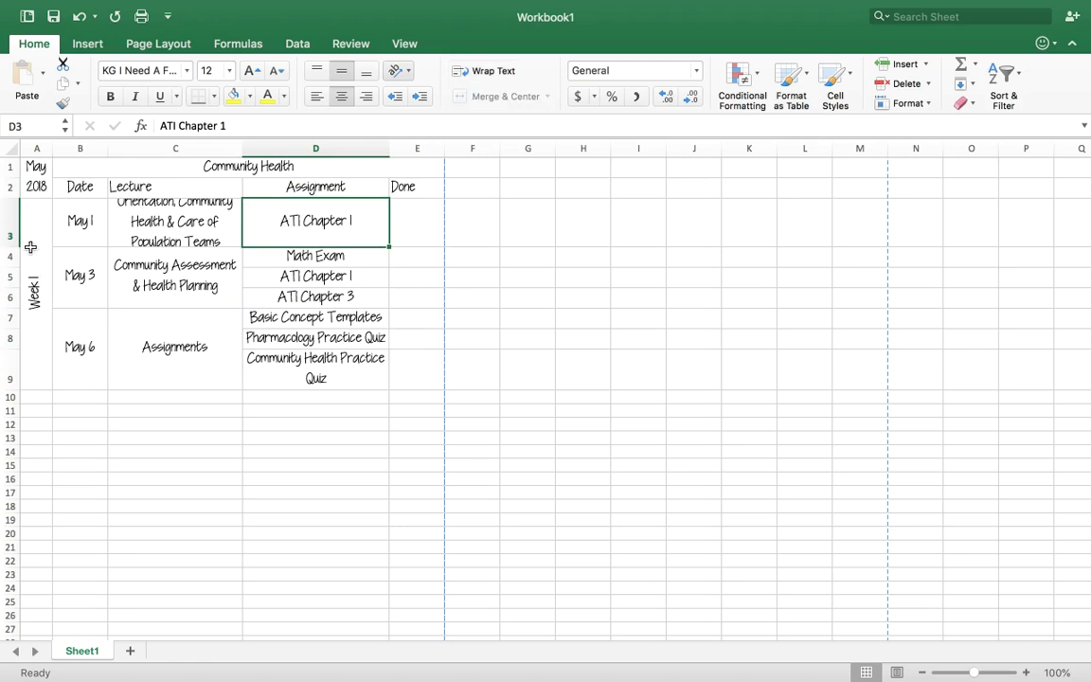
{"action": "left_click", "coordinate": [185, 236]}
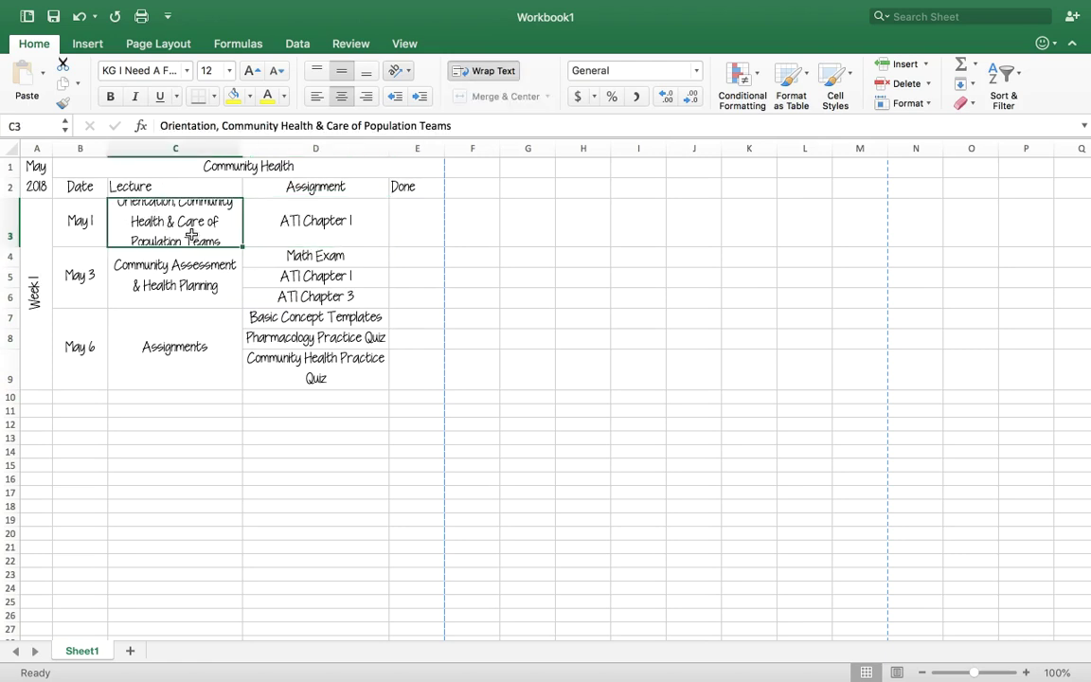
{"action": "left_click", "coordinate": [183, 164]}
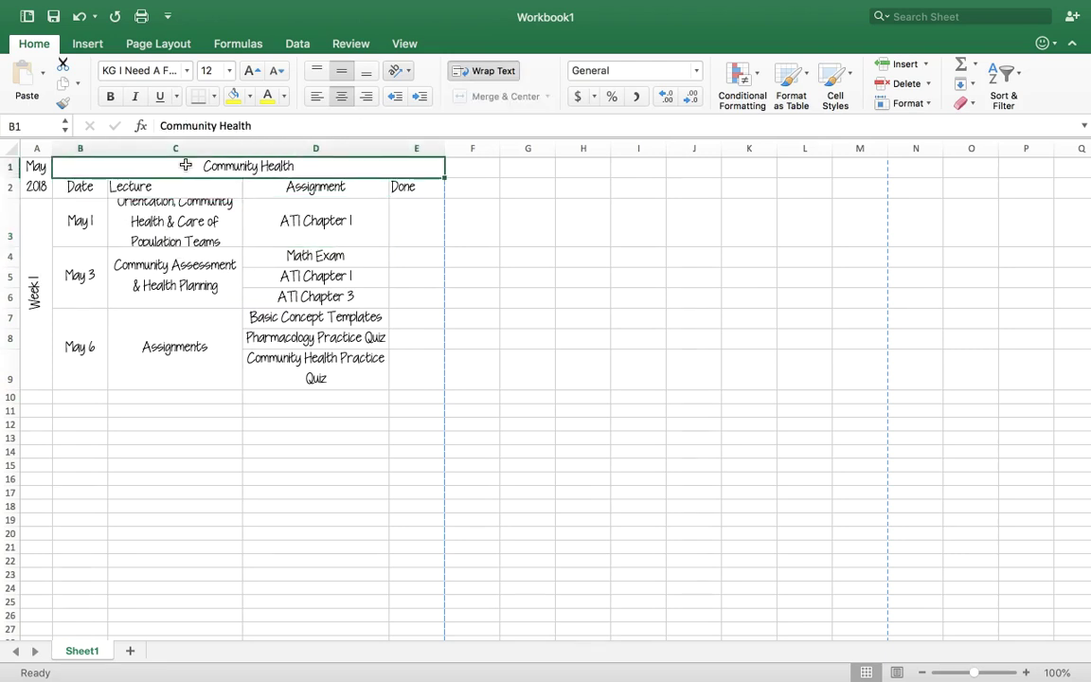
{"action": "left_click", "coordinate": [175, 237]}
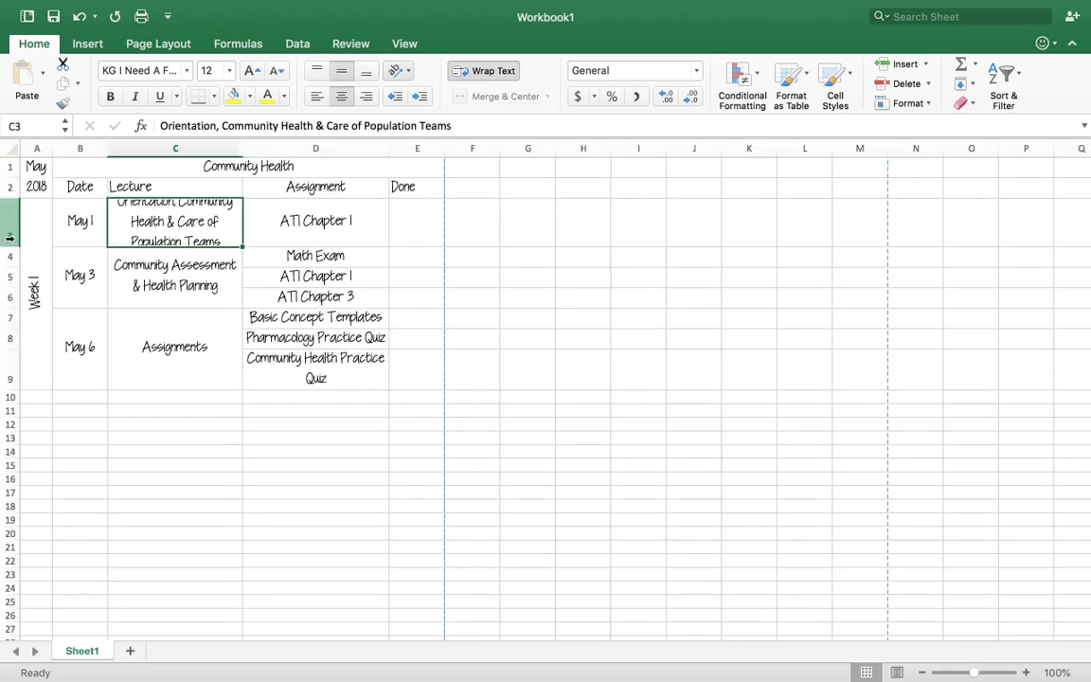
{"action": "left_click_drag", "start_coordinate": [9, 238], "coordinate": [11, 248]}
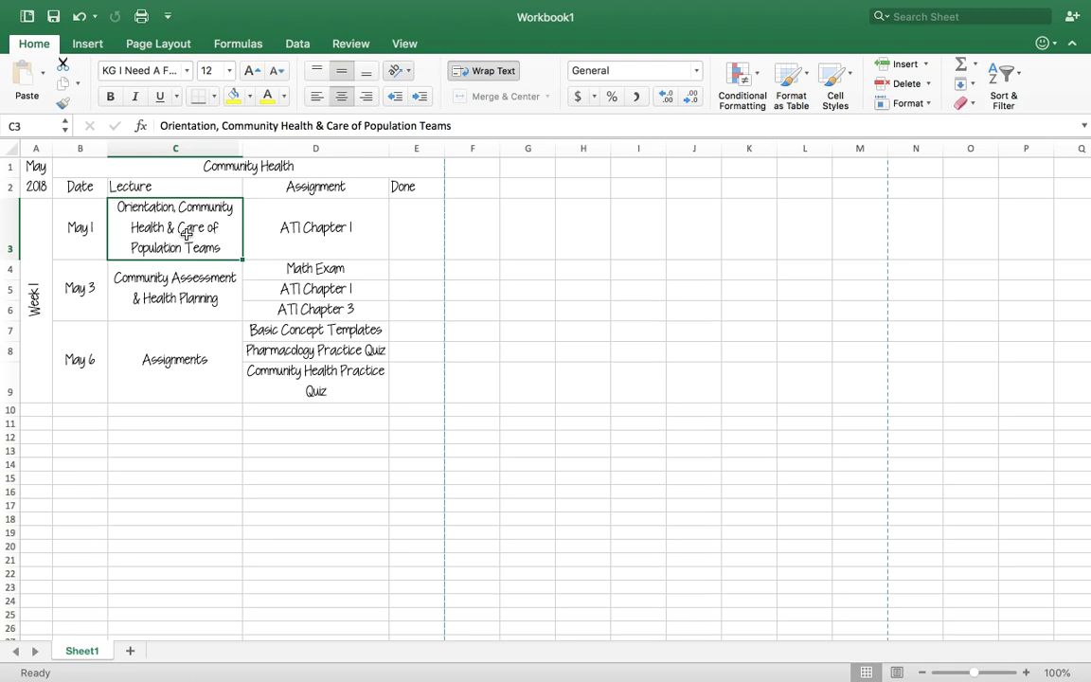
- Left-align the assignment entries in D3:D9
{"action": "left_click", "coordinate": [310, 213]}
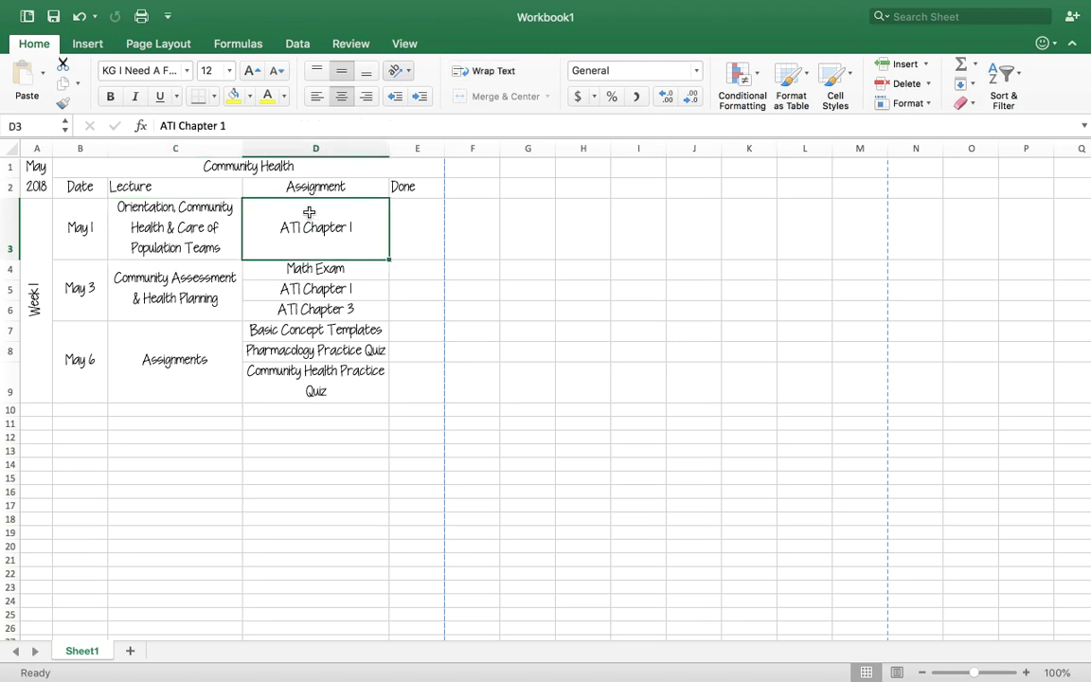
{"action": "left_click_drag", "start_coordinate": [310, 214], "coordinate": [323, 376]}
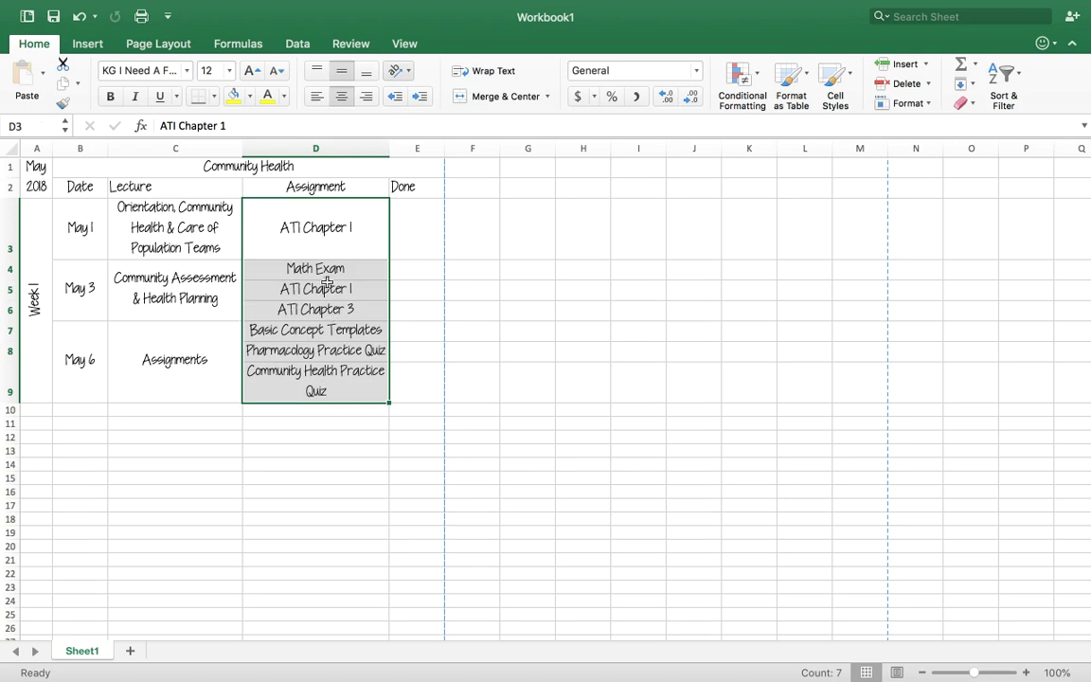
{"action": "left_click", "coordinate": [316, 96]}
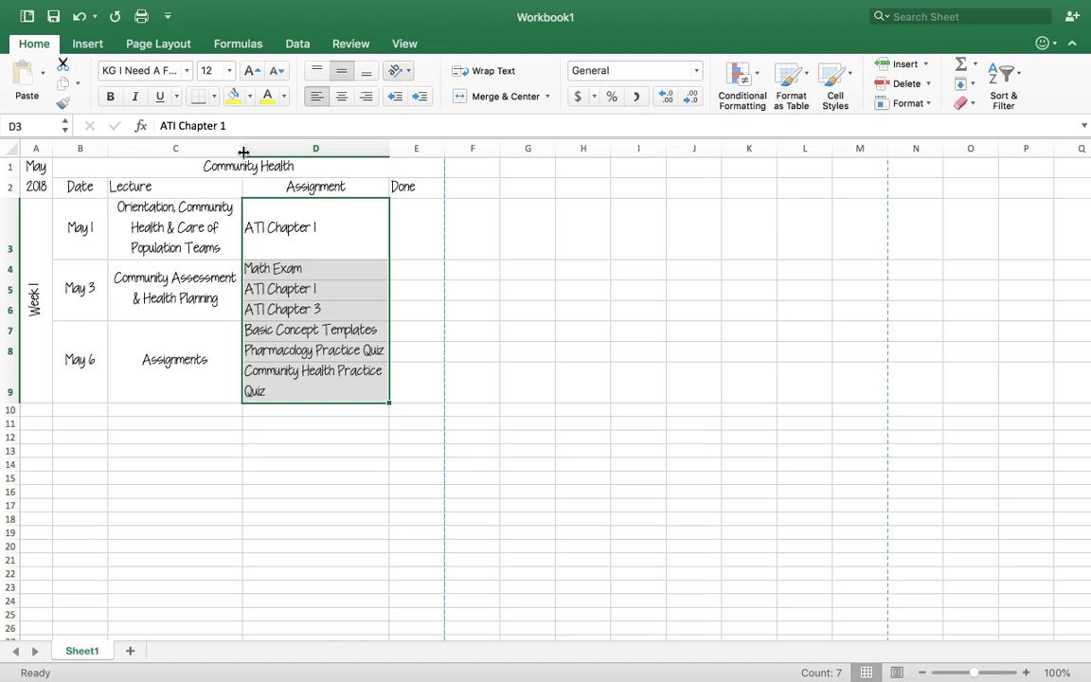
- Widen columns C and D so "Community Health Practice Quiz" fits on one line, and reduce row 9 to single-line height
{"action": "left_click_drag", "start_coordinate": [243, 153], "coordinate": [305, 154]}
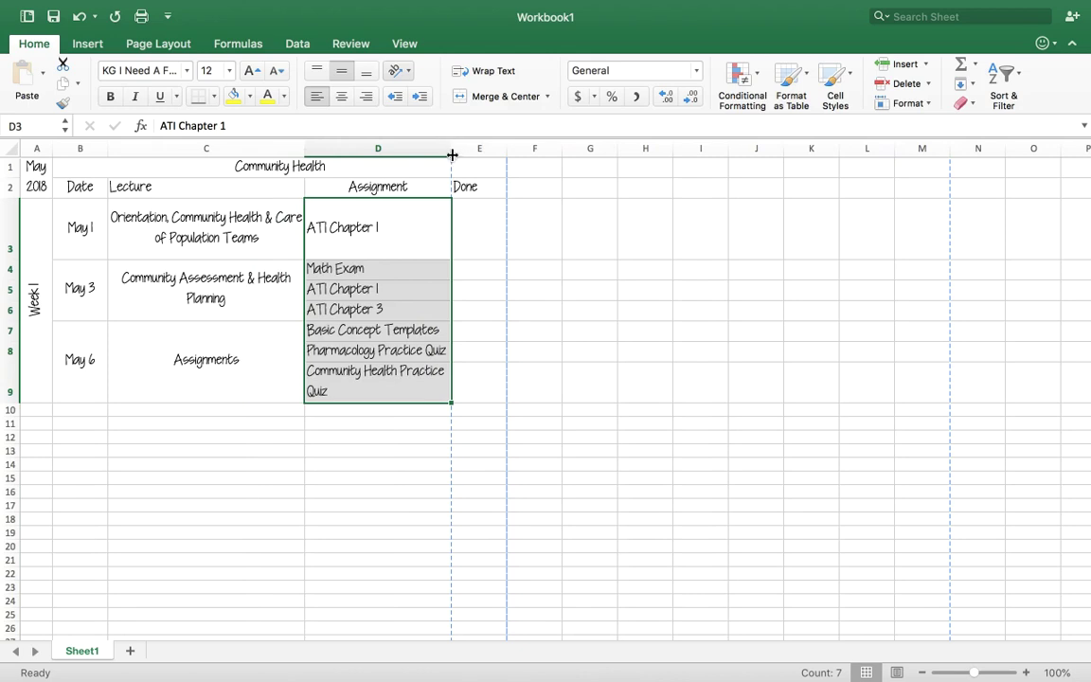
{"action": "left_click_drag", "start_coordinate": [451, 154], "coordinate": [508, 155]}
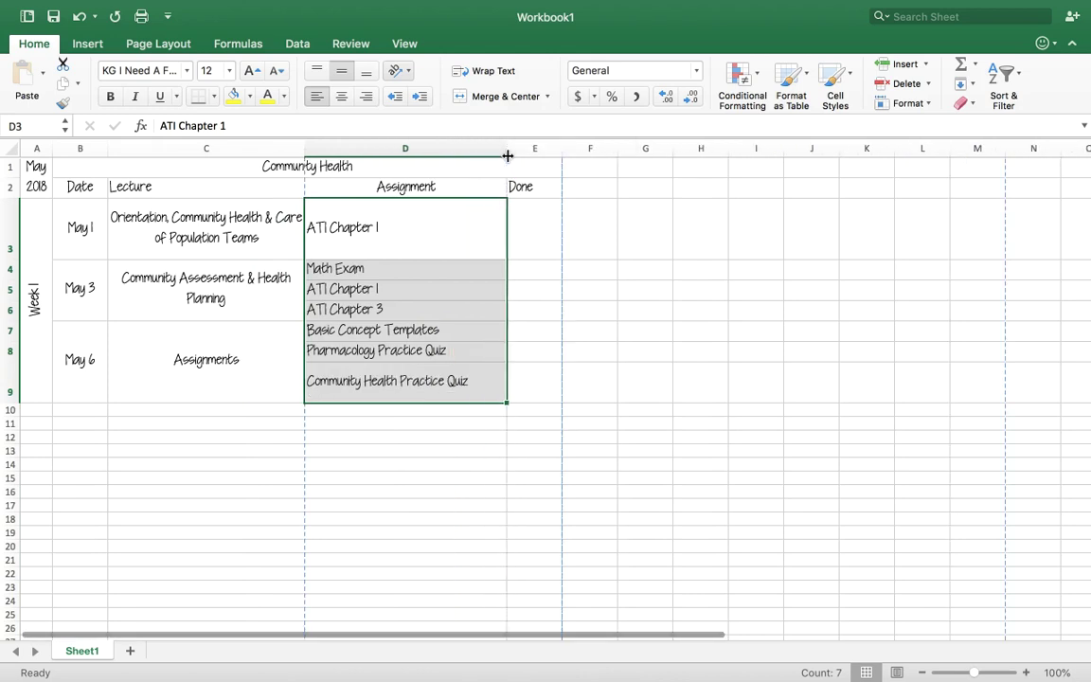
{"action": "key", "text": "super+z"}
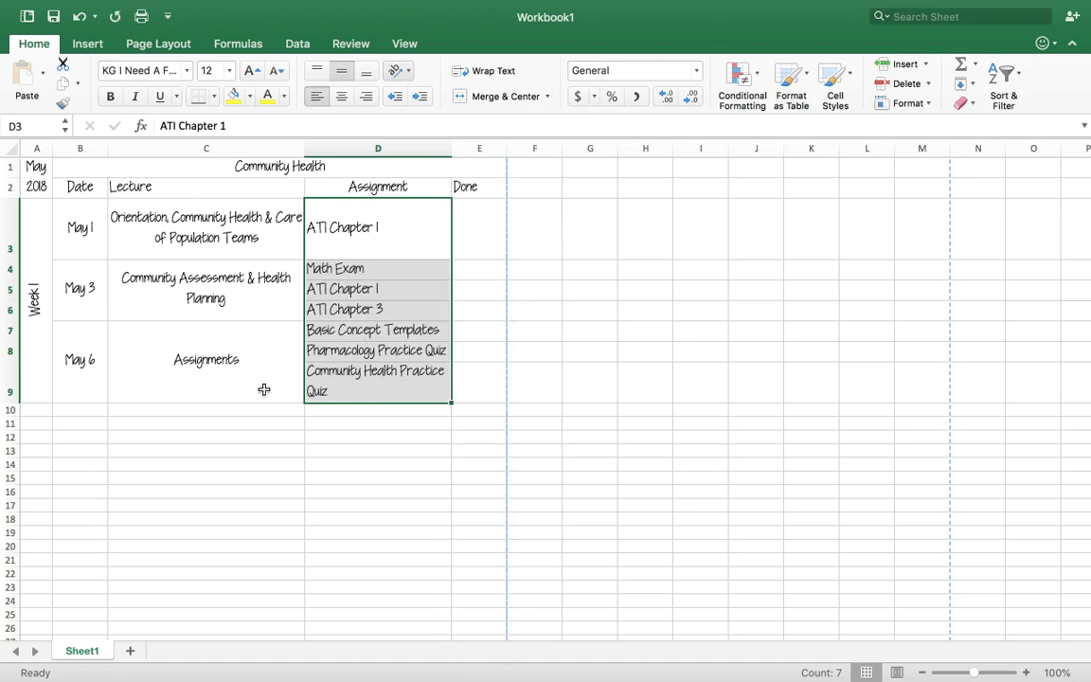
{"action": "left_click_drag", "start_coordinate": [452, 149], "coordinate": [478, 149]}
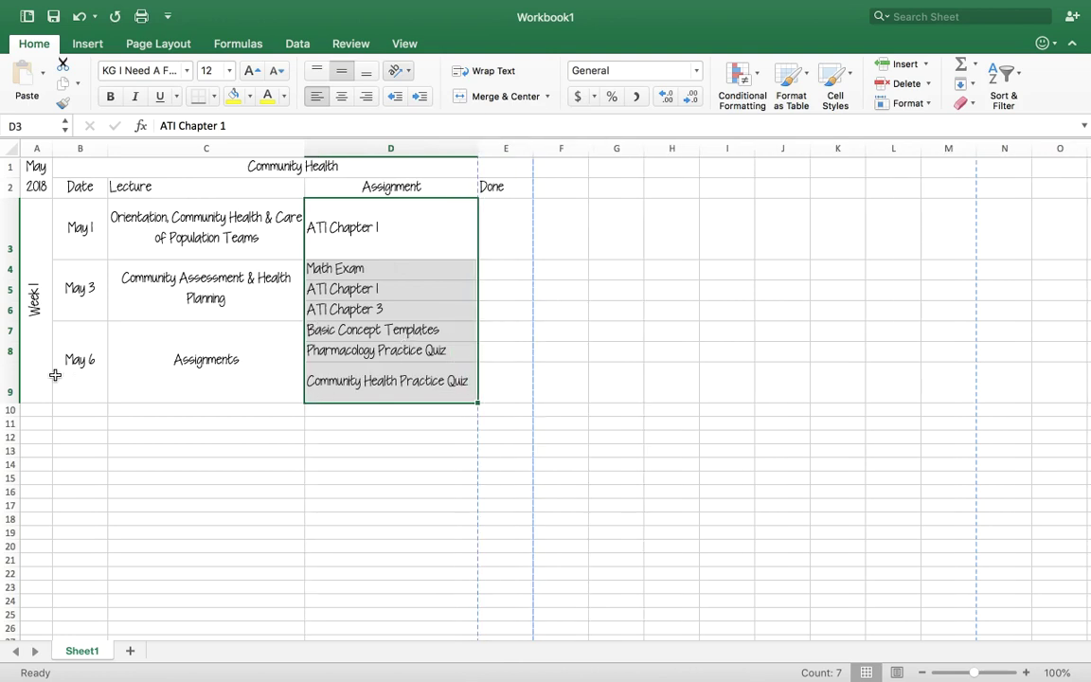
{"action": "left_click_drag", "start_coordinate": [16, 400], "coordinate": [16, 382]}
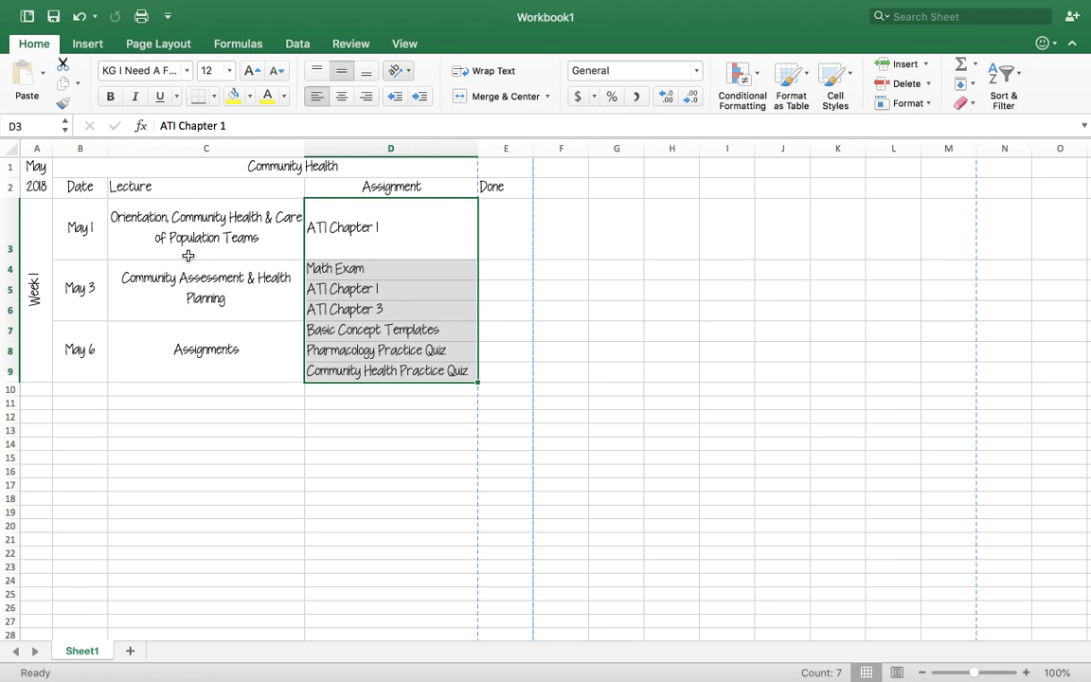
- Set the "Community Health" title to font size 16 and make it bold
{"action": "left_click", "coordinate": [140, 167]}
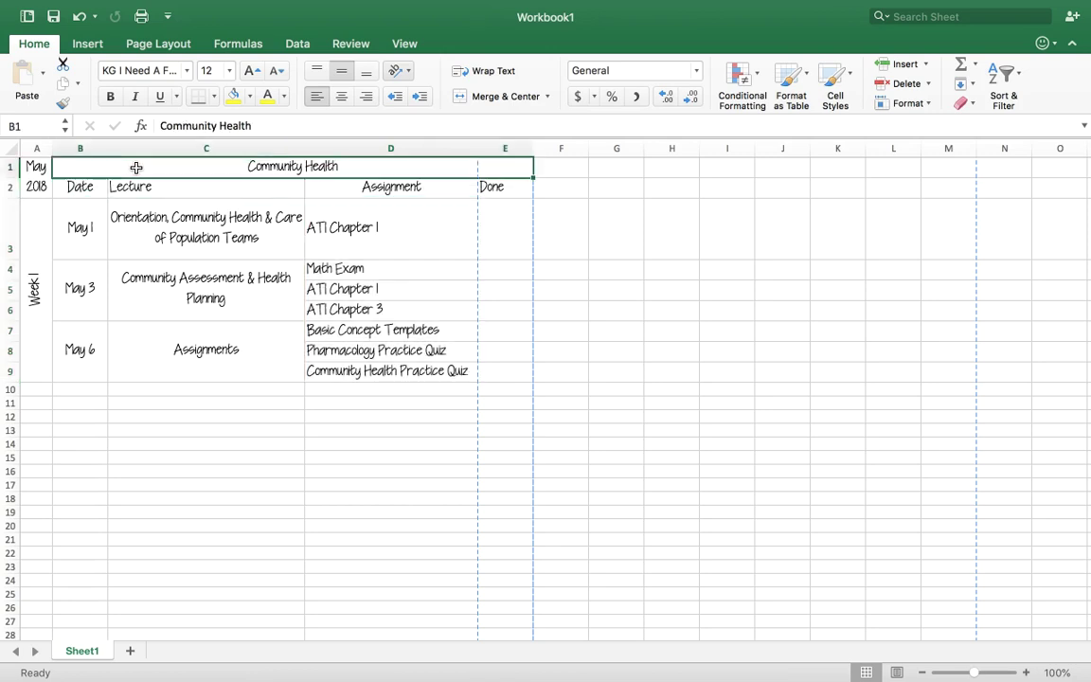
{"action": "left_click", "coordinate": [207, 72]}
{"action": "type", "text": "16"}
{"action": "key", "text": "Return"}
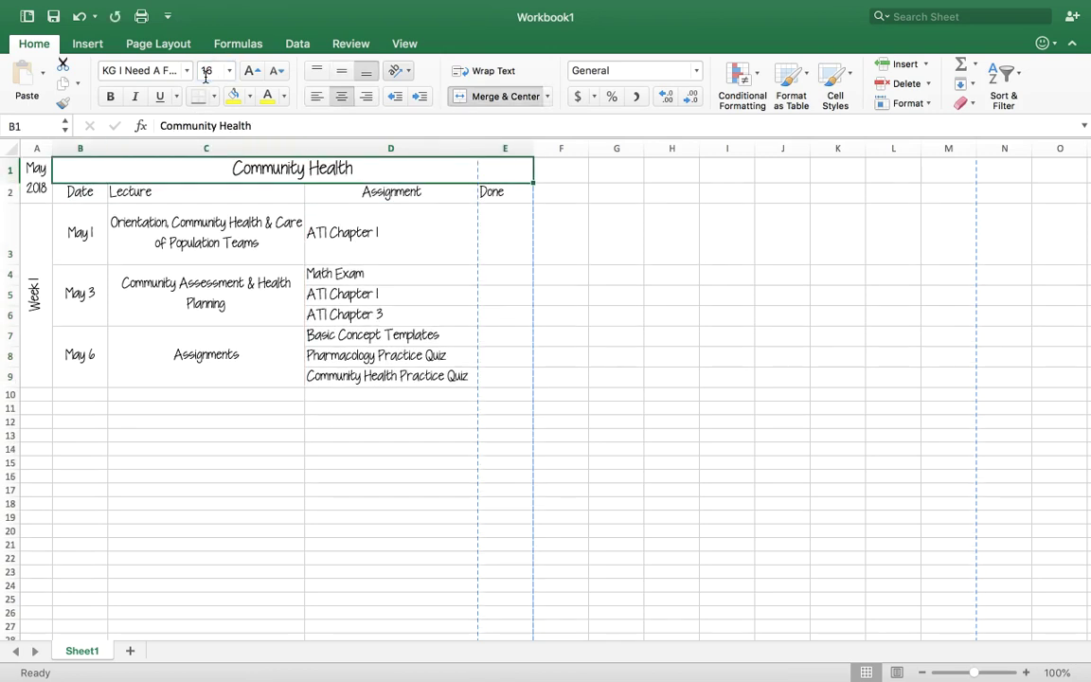
{"action": "left_click", "coordinate": [110, 96]}
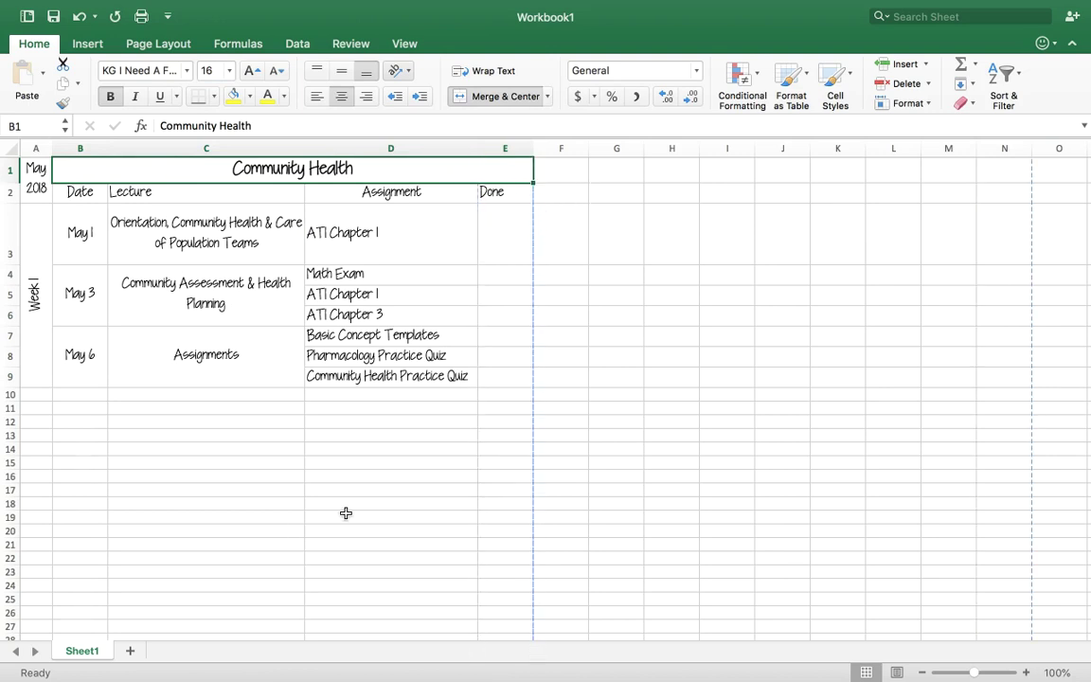
- Enter "below here!" in C43 and move the horizontal page break down to below row 43
{"action": "scroll", "coordinate": [346, 511], "scroll_direction": "down", "scroll_amount": 10}
{"action": "left_click_drag", "start_coordinate": [346, 496], "coordinate": [343, 499]}
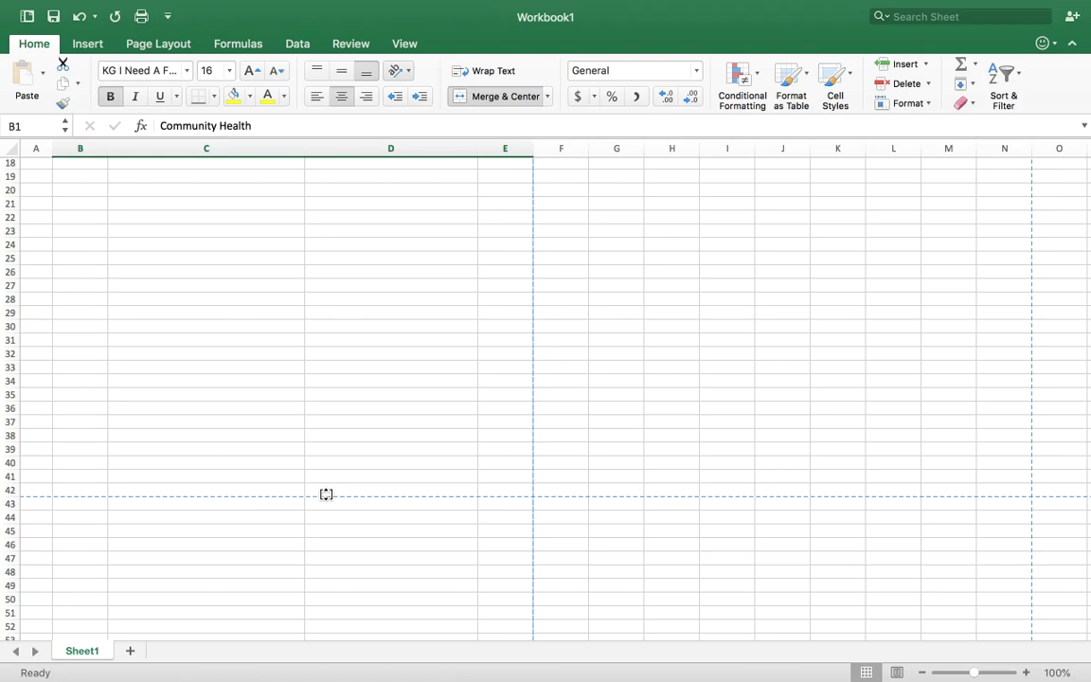
{"action": "left_click", "coordinate": [171, 504]}
{"action": "type", "text": "sd"}
{"action": "key", "text": "BackSpace"}
{"action": "key", "text": "BackSpace"}
{"action": "type", "text": "below"}
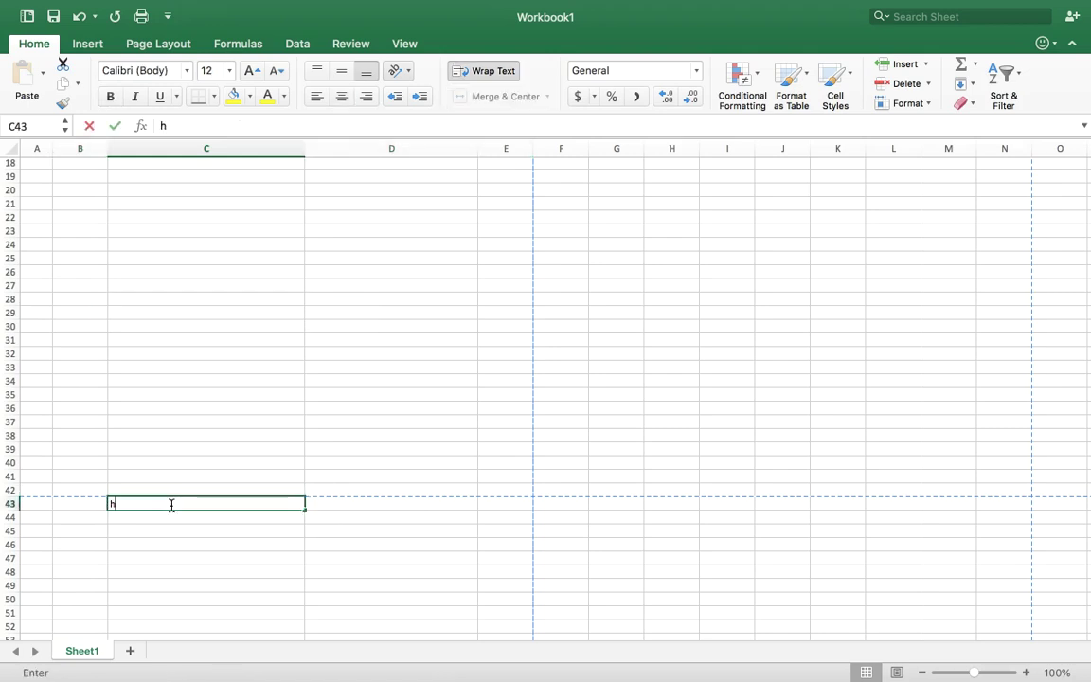
{"action": "type", "text": " herE"}
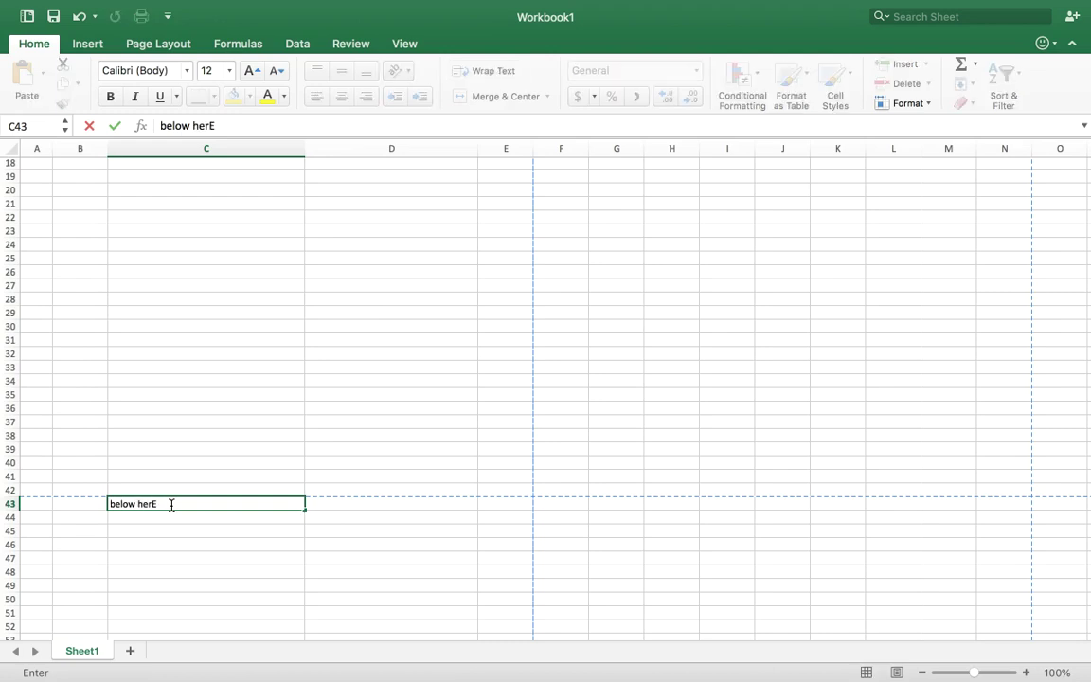
{"action": "type", "text": "e!"}
{"action": "left_click", "coordinate": [178, 496]}
{"action": "left_click_drag", "start_coordinate": [319, 496], "coordinate": [337, 514]}
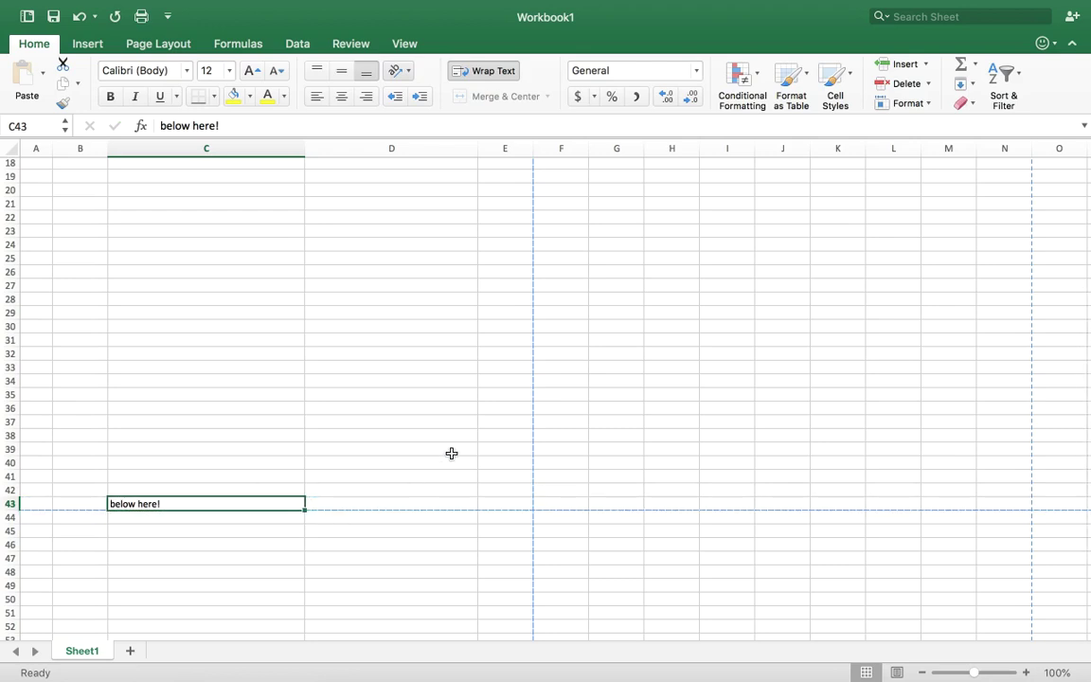
{"action": "left_click", "coordinate": [452, 454]}
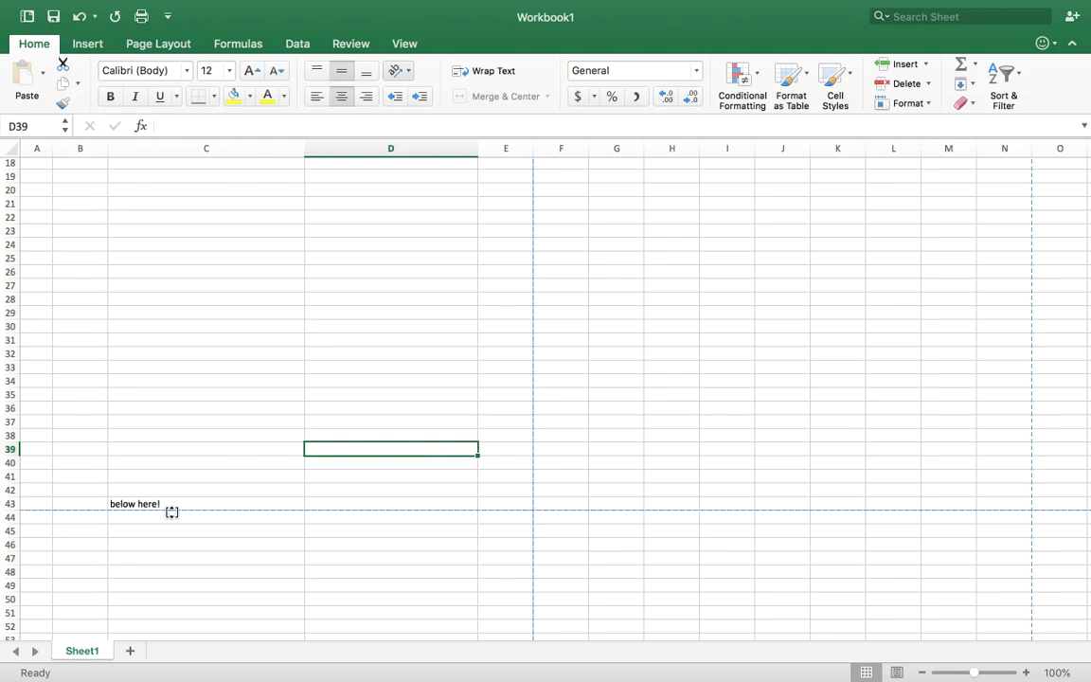
- Make the May 2018 label, the B2:E2 column headers and the Week 1 label bold, and center the headers
{"action": "scroll", "coordinate": [341, 465], "scroll_direction": "up", "scroll_amount": 10}
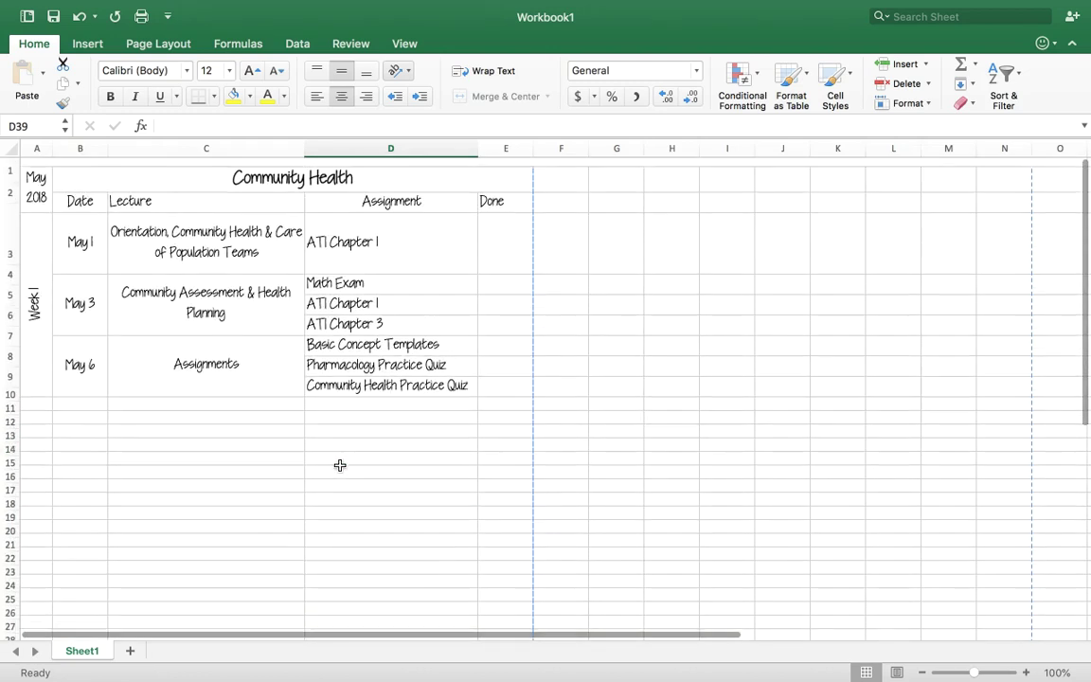
{"action": "left_click", "coordinate": [47, 182]}
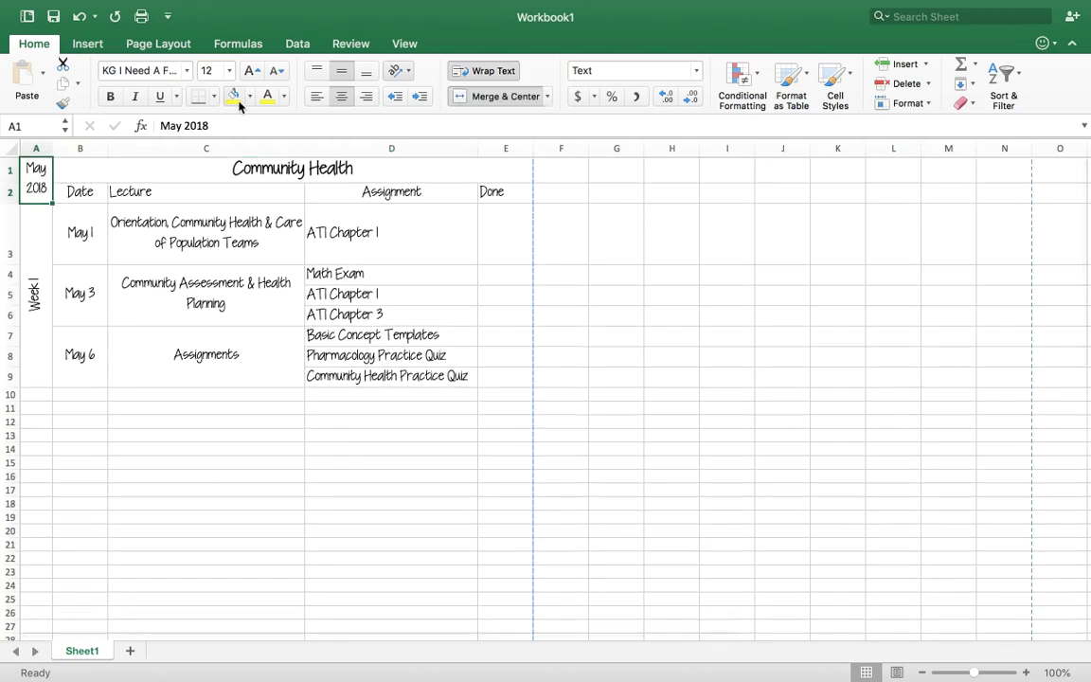
{"action": "left_click_drag", "start_coordinate": [76, 190], "coordinate": [530, 201]}
{"action": "left_click", "coordinate": [107, 98]}
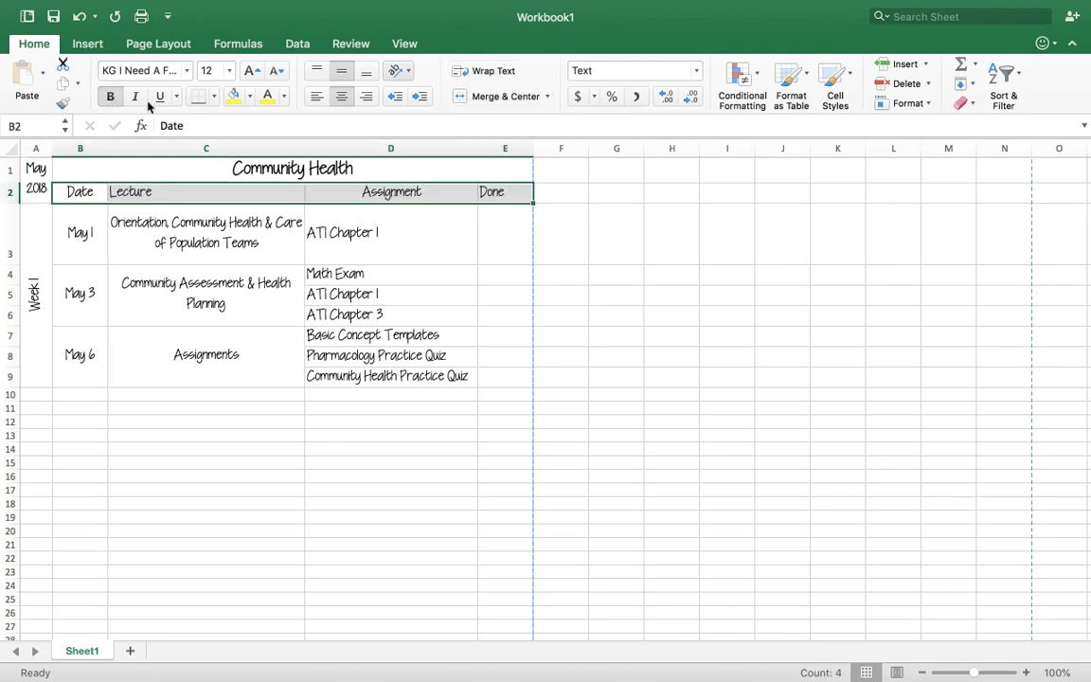
{"action": "left_click", "coordinate": [342, 99]}
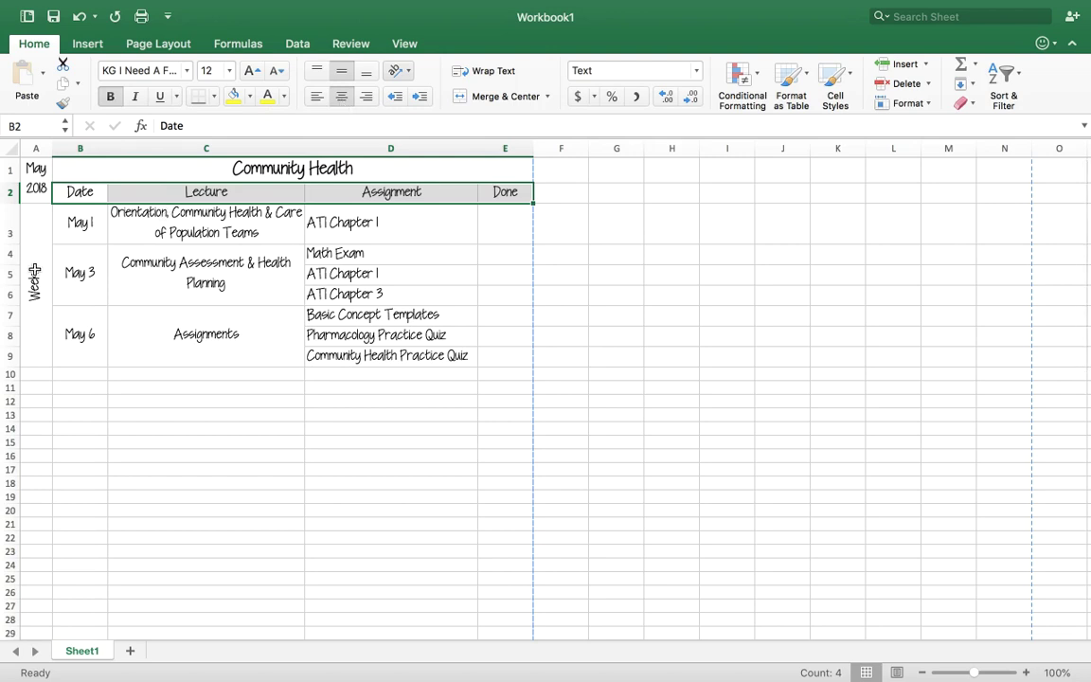
{"action": "left_click", "coordinate": [26, 242]}
{"action": "left_click", "coordinate": [109, 97]}
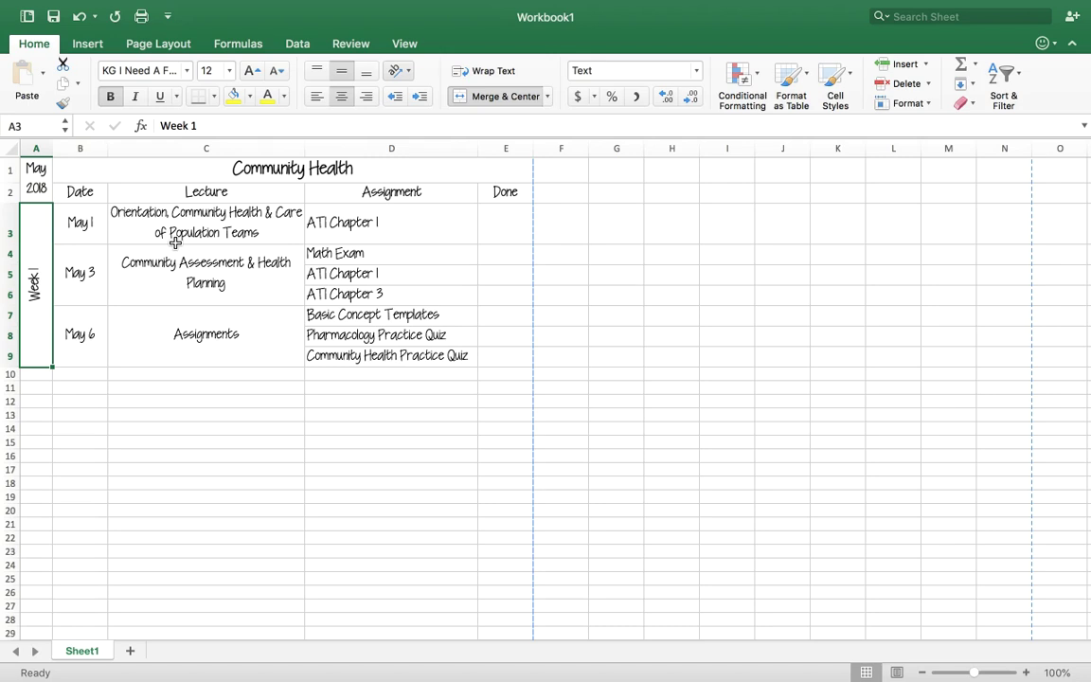
- Make cell C7 bold, replace its text with "ASSIGNMENTS" in capitals, and fill the cell yellow
{"action": "left_click", "coordinate": [200, 351]}
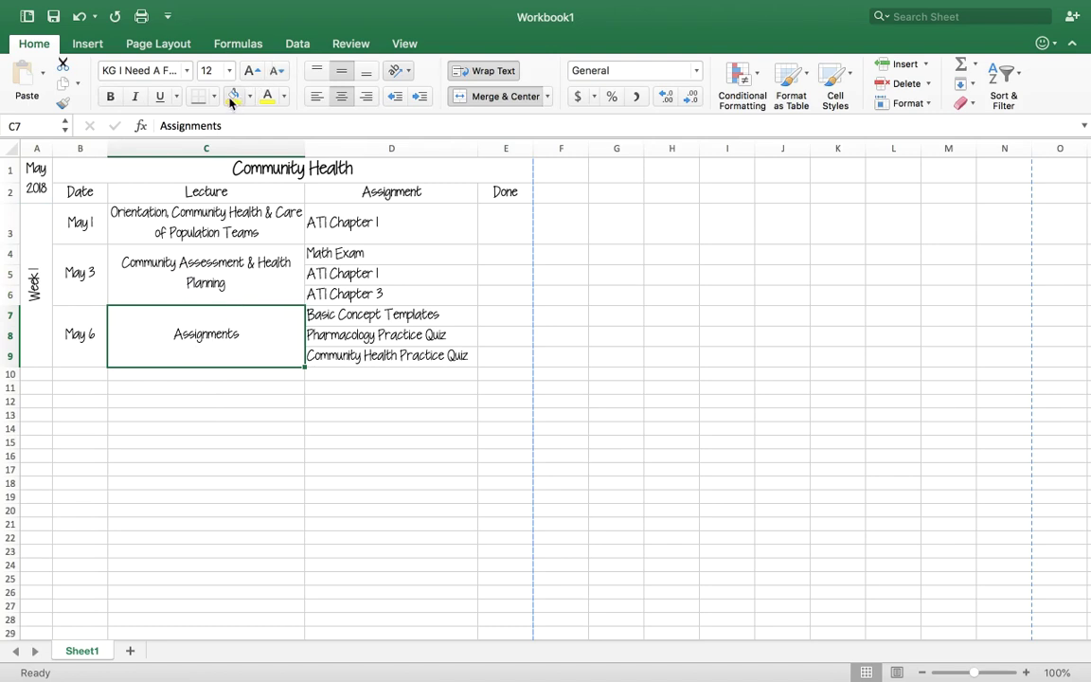
{"action": "key", "text": "super+b"}
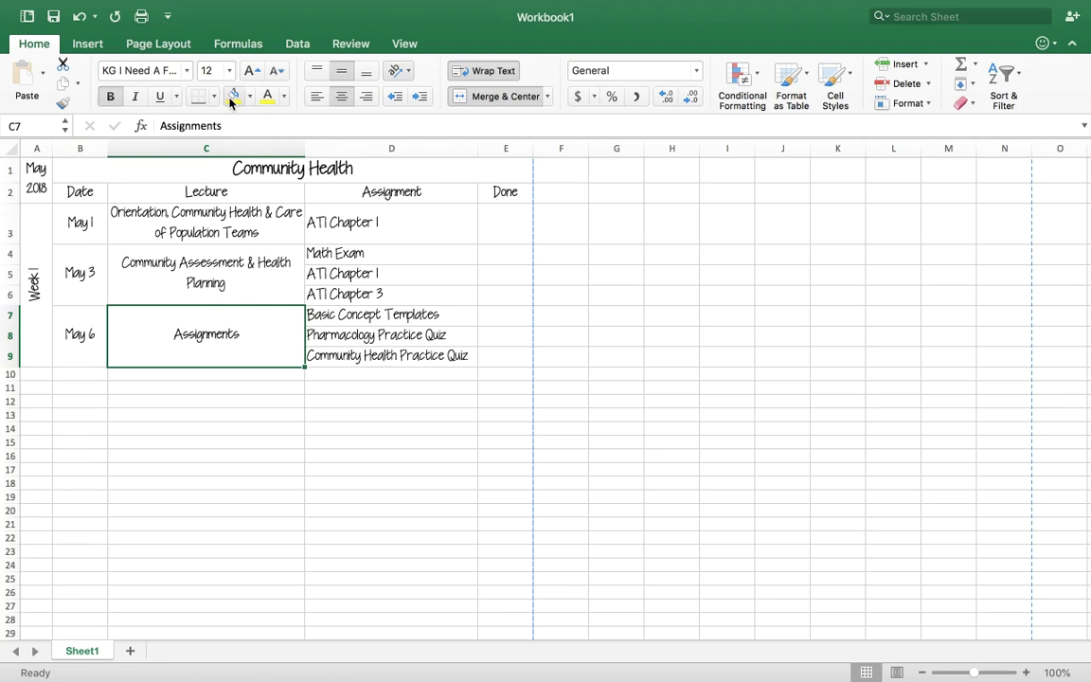
{"action": "type", "text": "ASSIGNEN"}
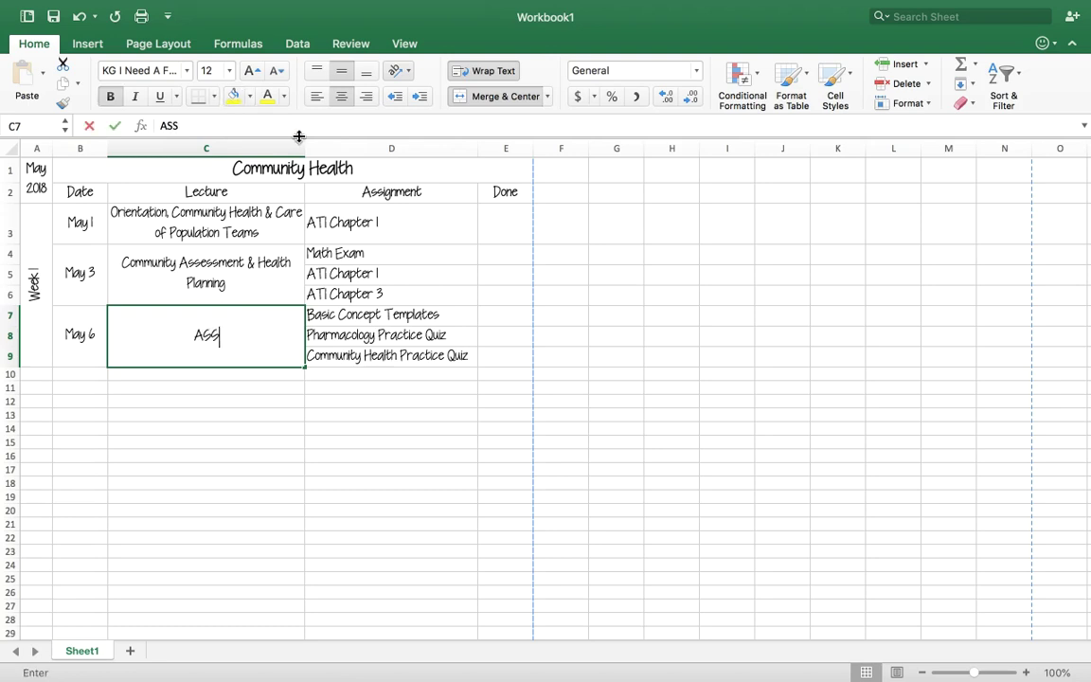
{"action": "key", "text": "BackSpace"}
{"action": "key", "text": "BackSpace"}
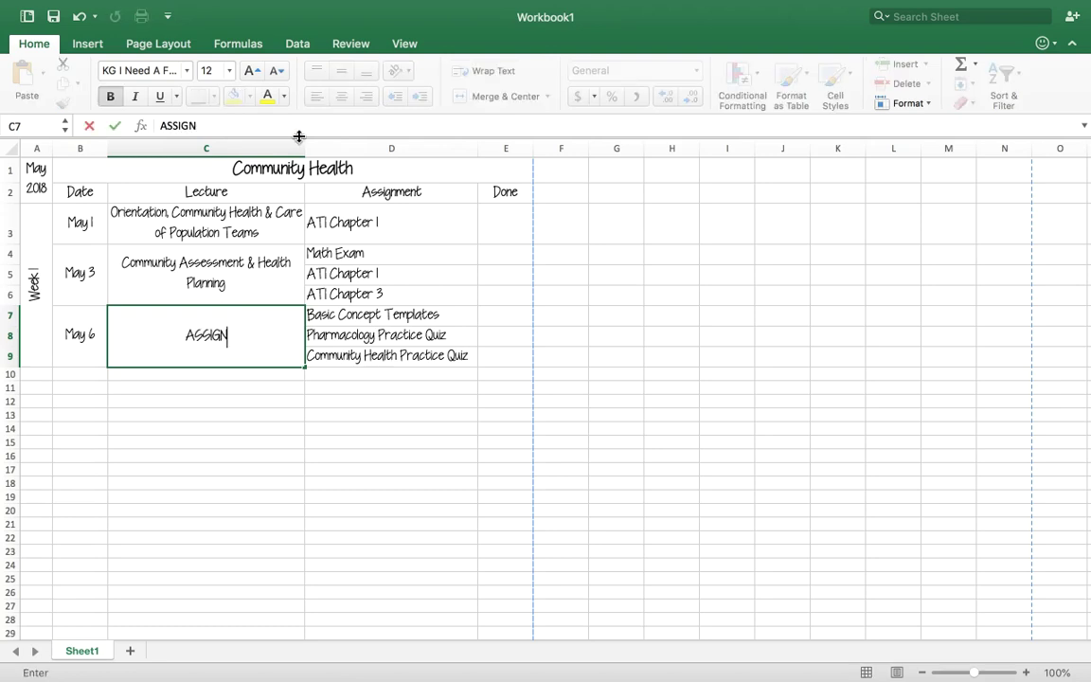
{"action": "type", "text": "MENTS"}
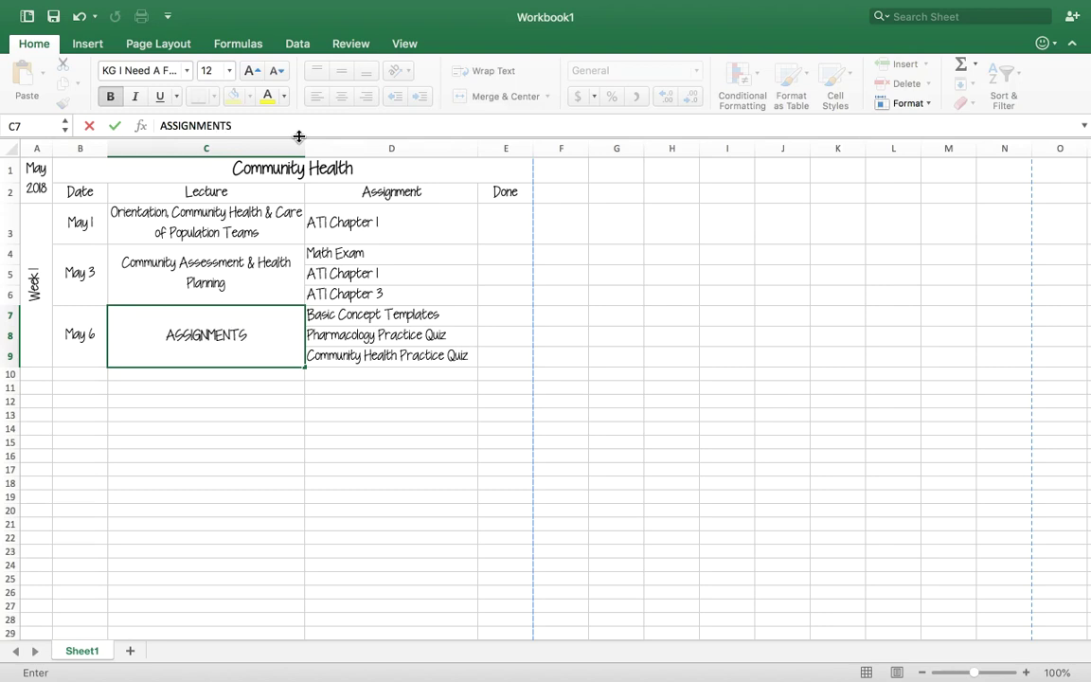
{"action": "left_click", "coordinate": [389, 414]}
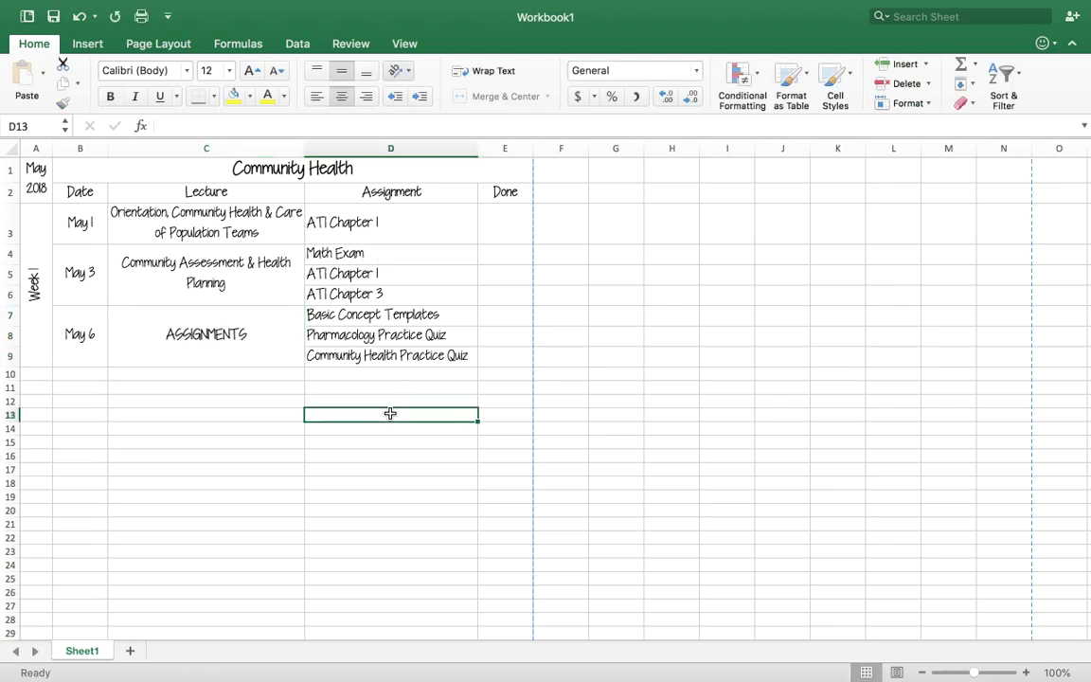
{"action": "left_click", "coordinate": [266, 341]}
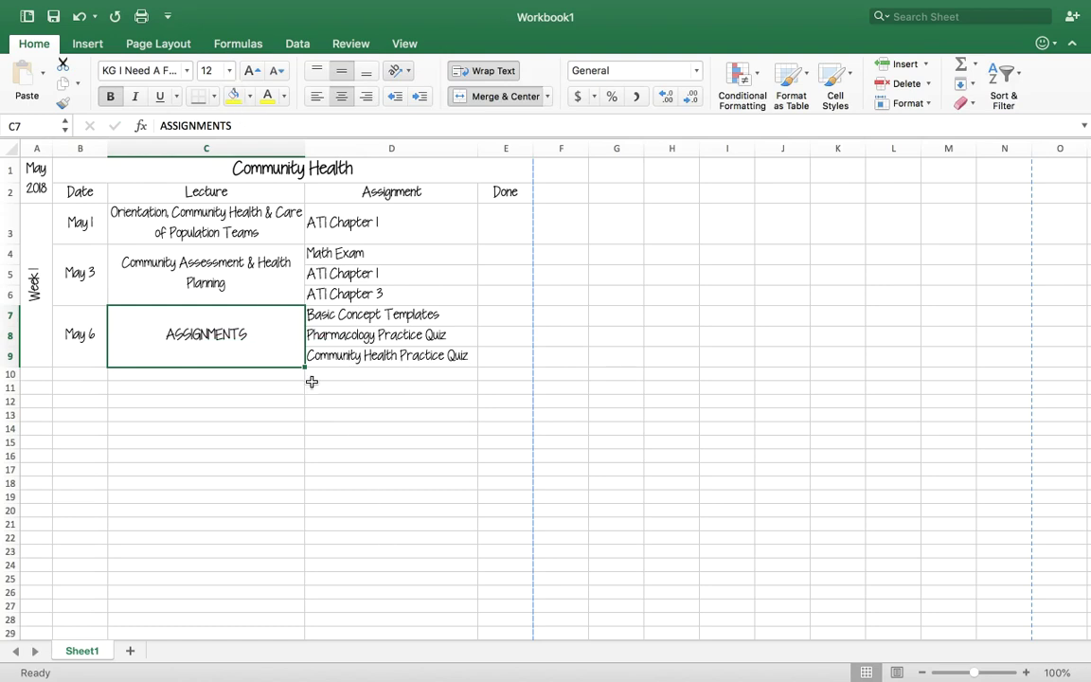
{"action": "left_click", "coordinate": [234, 96]}
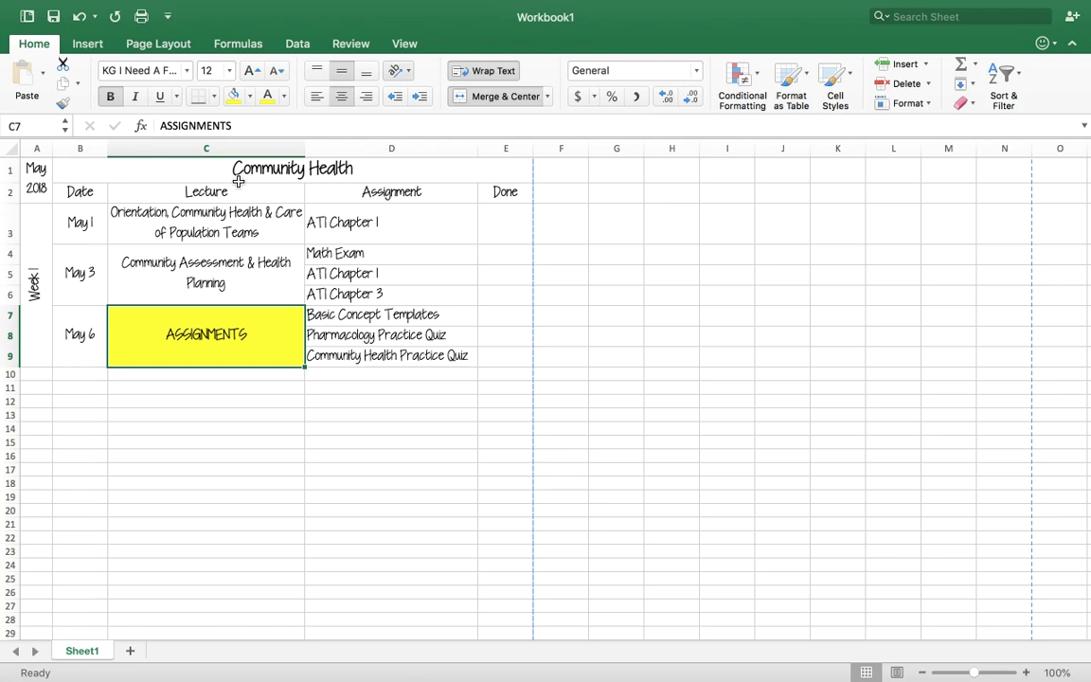
- Fill the Math Exam cell D4 with the standard red color and make its text bold
{"action": "left_click", "coordinate": [360, 252]}
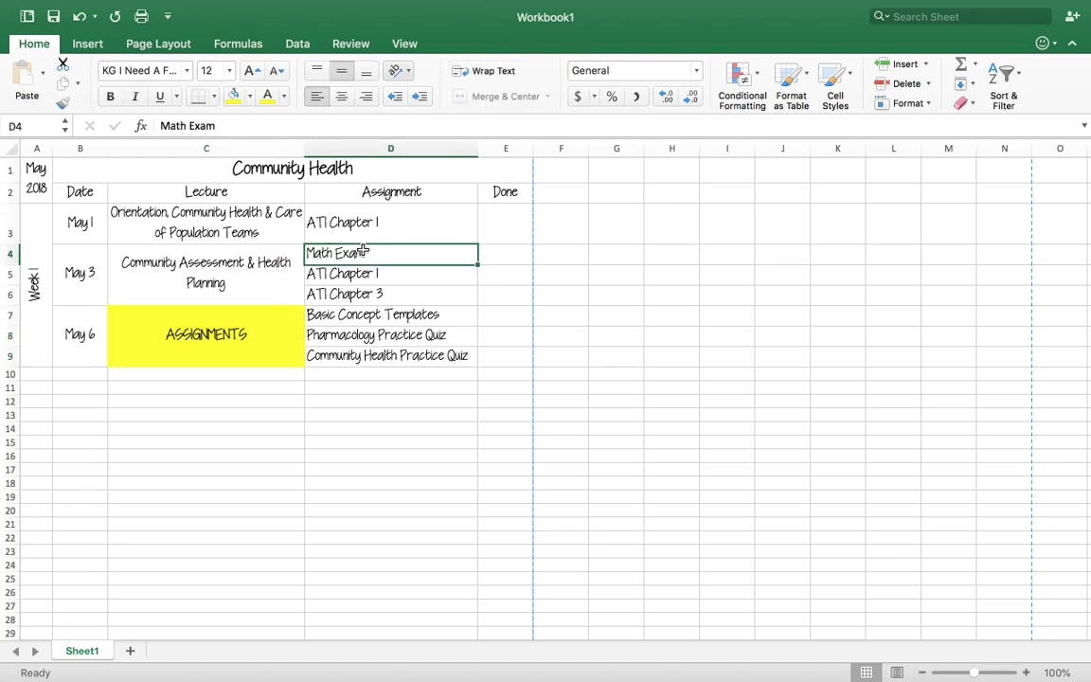
{"action": "left_click", "coordinate": [249, 95]}
{"action": "left_click", "coordinate": [252, 289]}
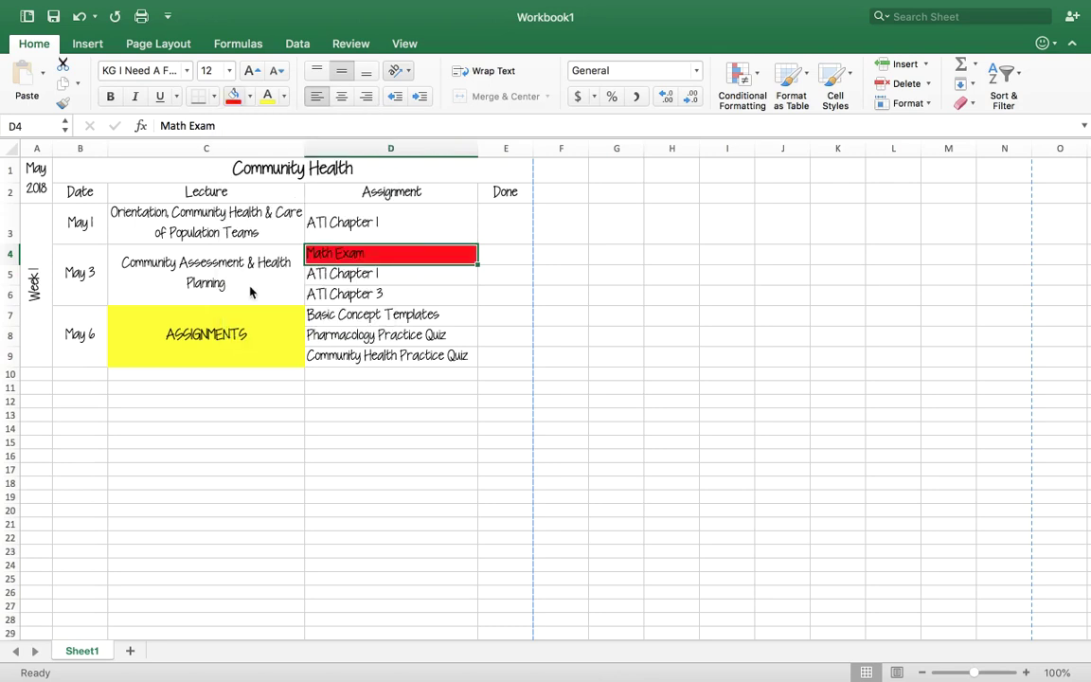
{"action": "left_click", "coordinate": [115, 106]}
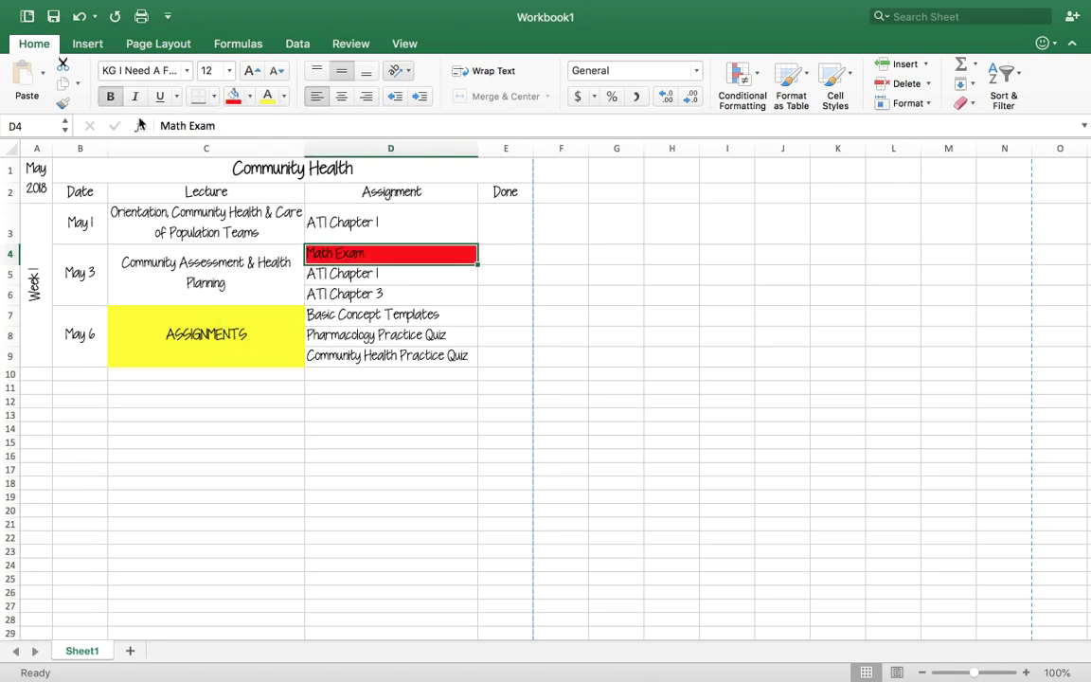
- Replace the text in D4 with "*** MATH EXAM ***"
{"action": "left_click_drag", "start_coordinate": [226, 127], "coordinate": [112, 129]}
{"action": "type", "text": "**"}
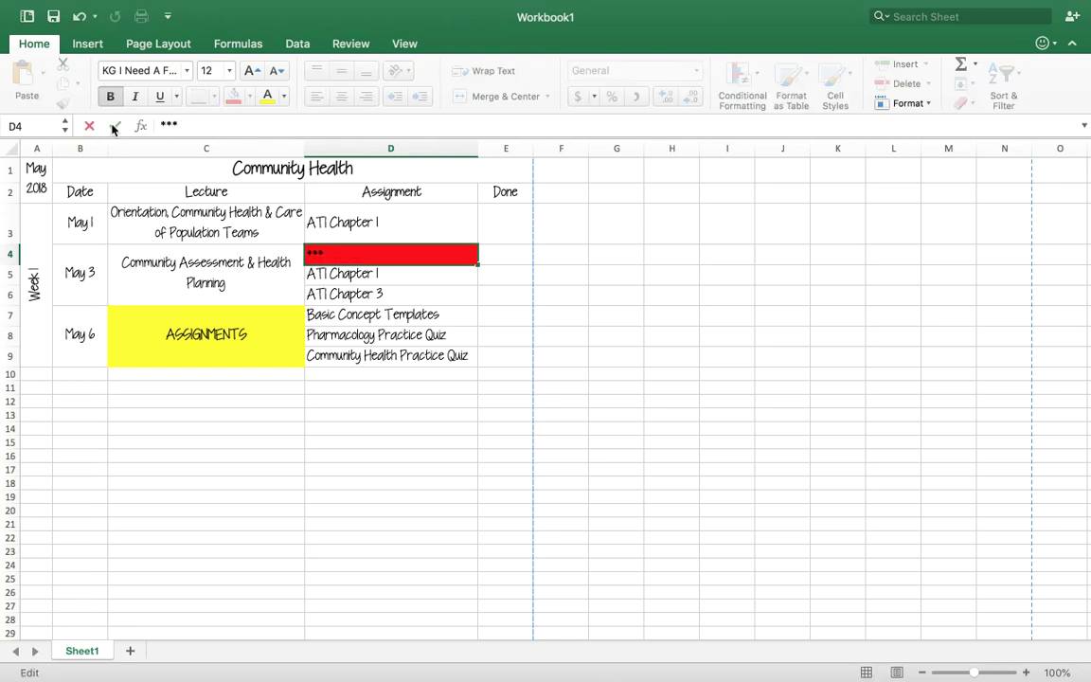
{"action": "type", "text": "* MATH EXM"}
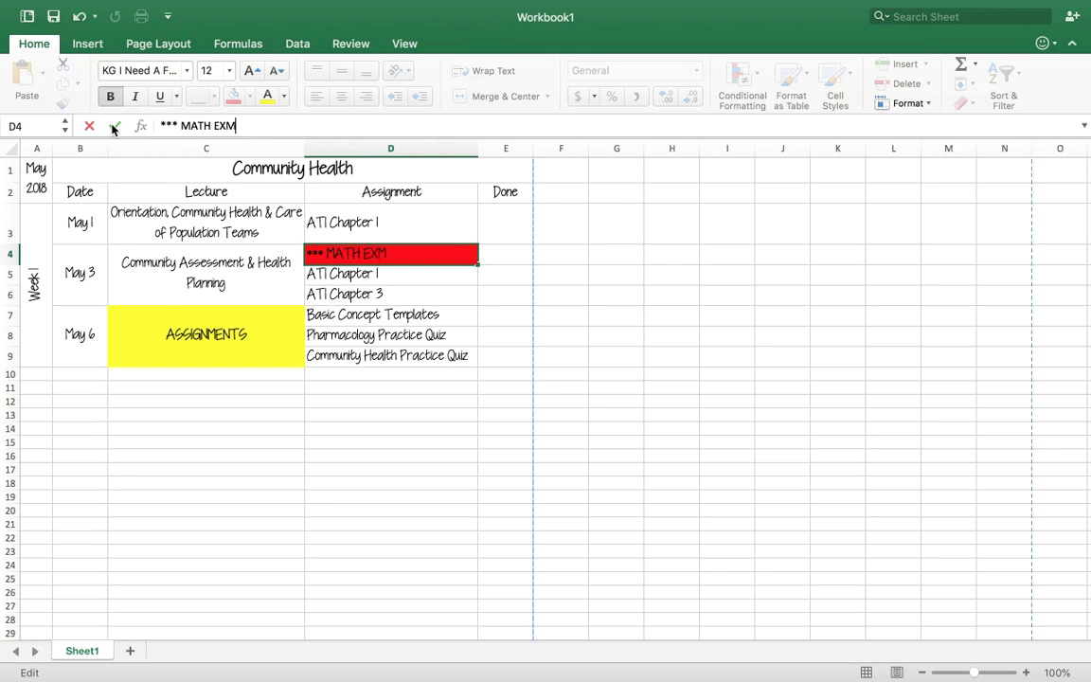
{"action": "key", "text": "BackSpace"}
{"action": "type", "text": "AM ***"}
{"action": "left_click", "coordinate": [113, 126]}
{"action": "left_click", "coordinate": [388, 336]}
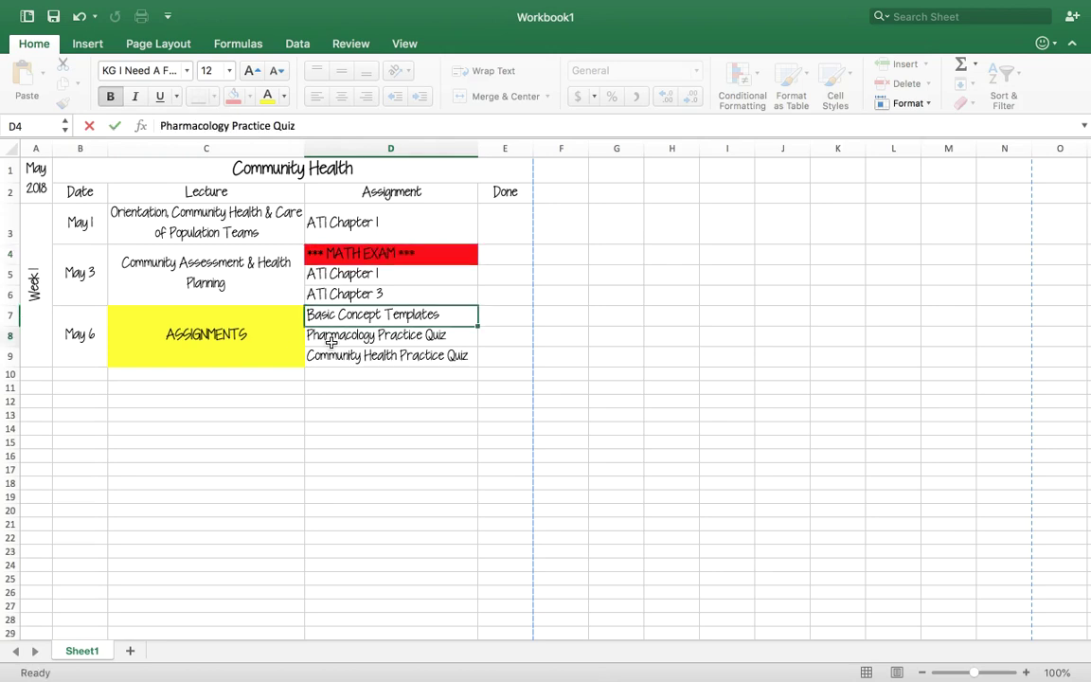
- Fill the Basic Concept Templates cell D7 with the custom Bubblegum pencil color
{"action": "left_click", "coordinate": [390, 314]}
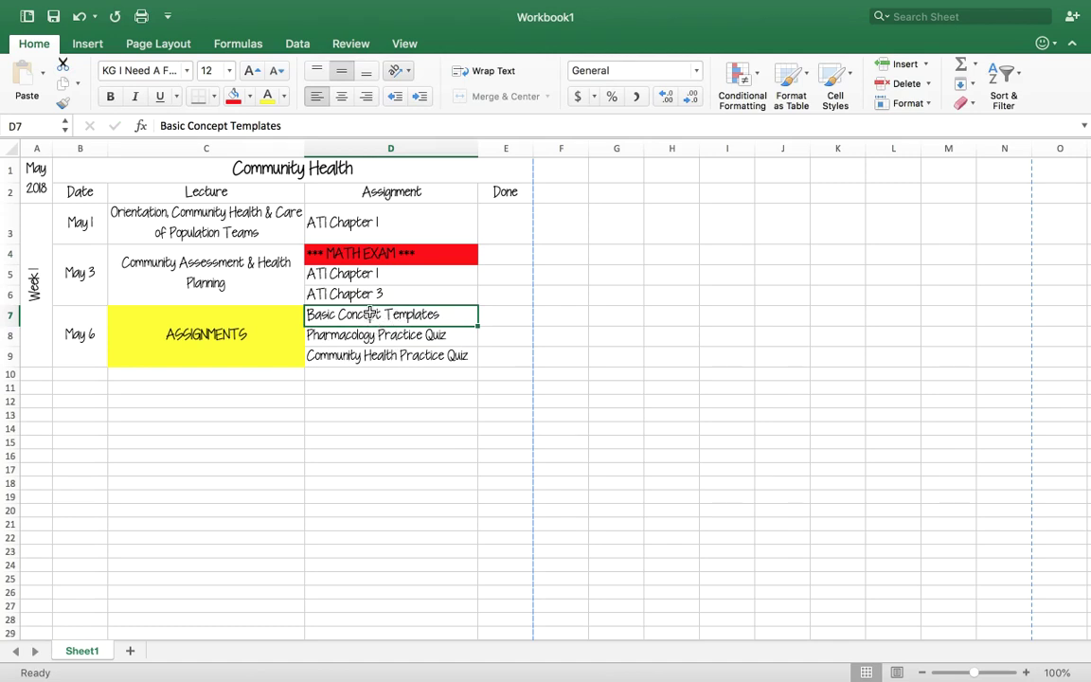
{"action": "left_click", "coordinate": [249, 96]}
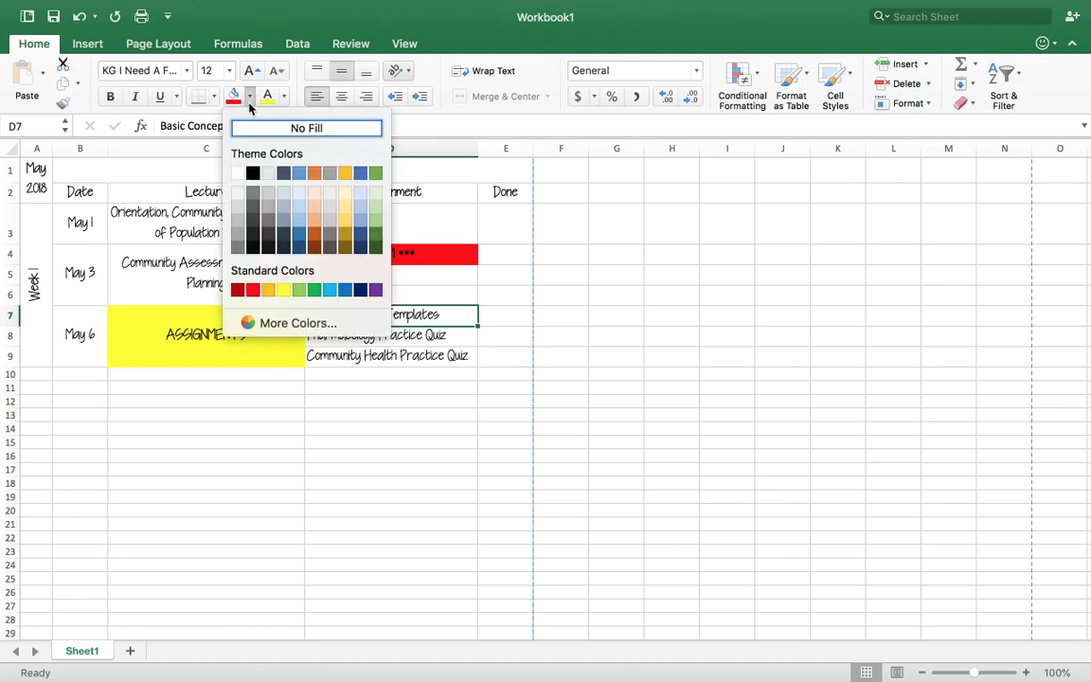
{"action": "left_click", "coordinate": [251, 322]}
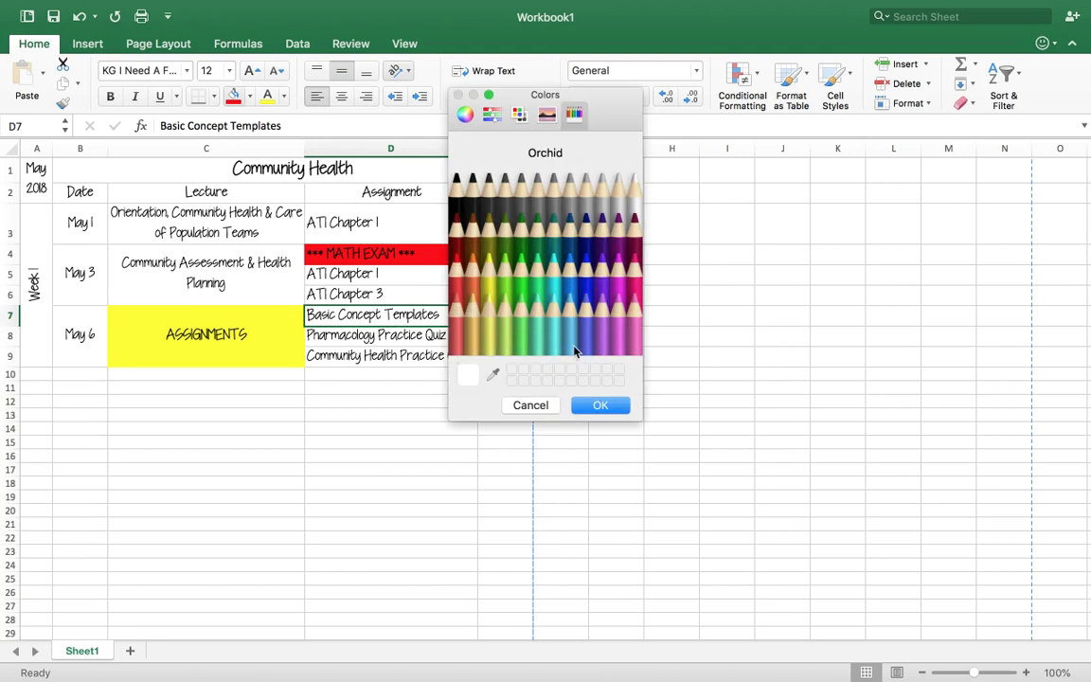
{"action": "left_click", "coordinate": [625, 327]}
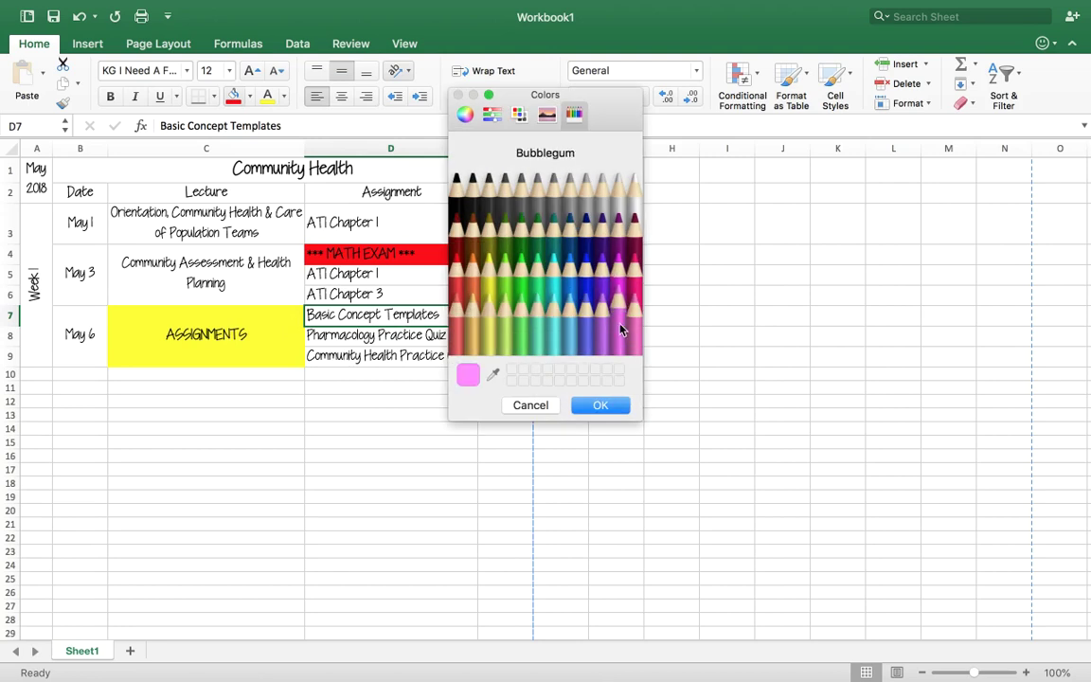
{"action": "left_click", "coordinate": [599, 405]}
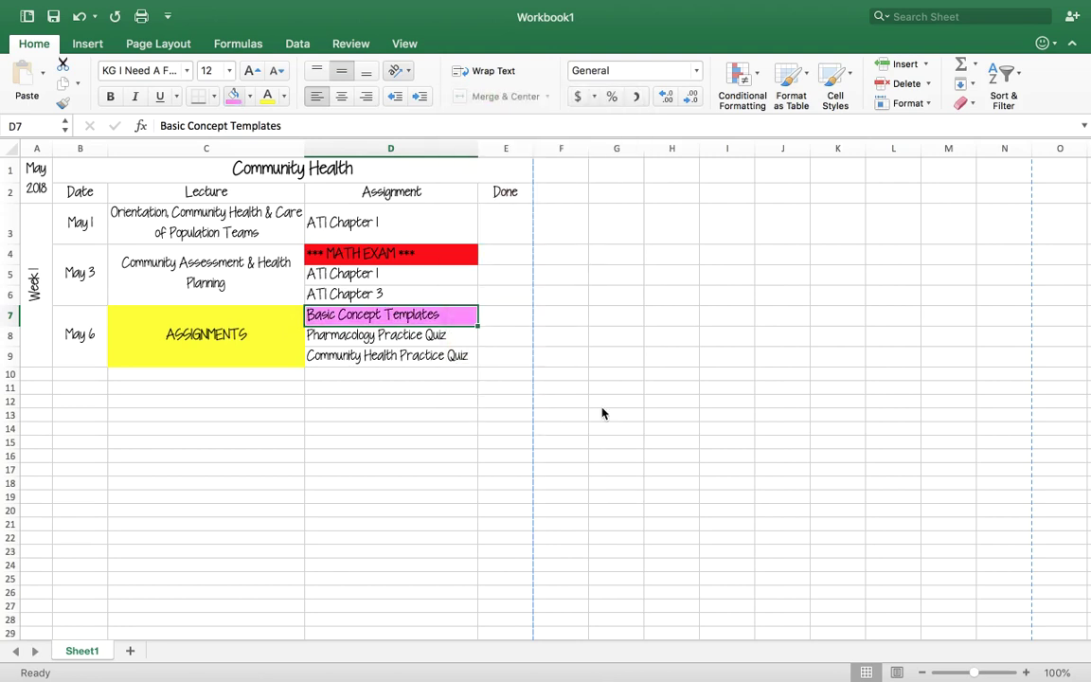
- Check the checklist's page layout in the print preview without printing it
{"action": "left_click", "coordinate": [464, 355]}
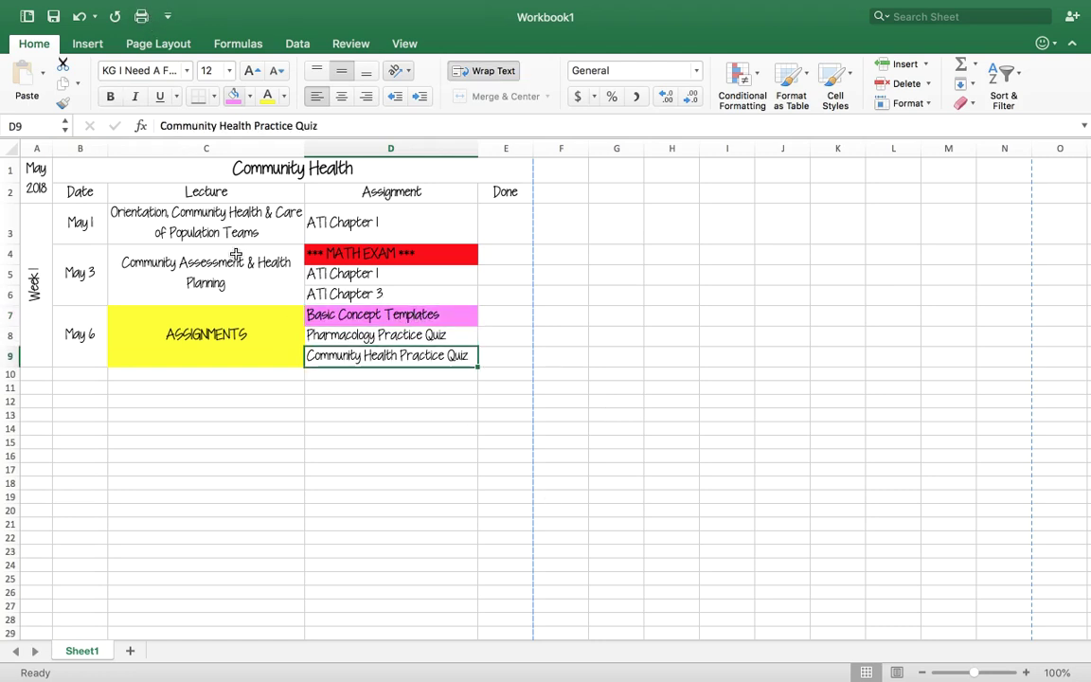
{"action": "left_click", "coordinate": [141, 17]}
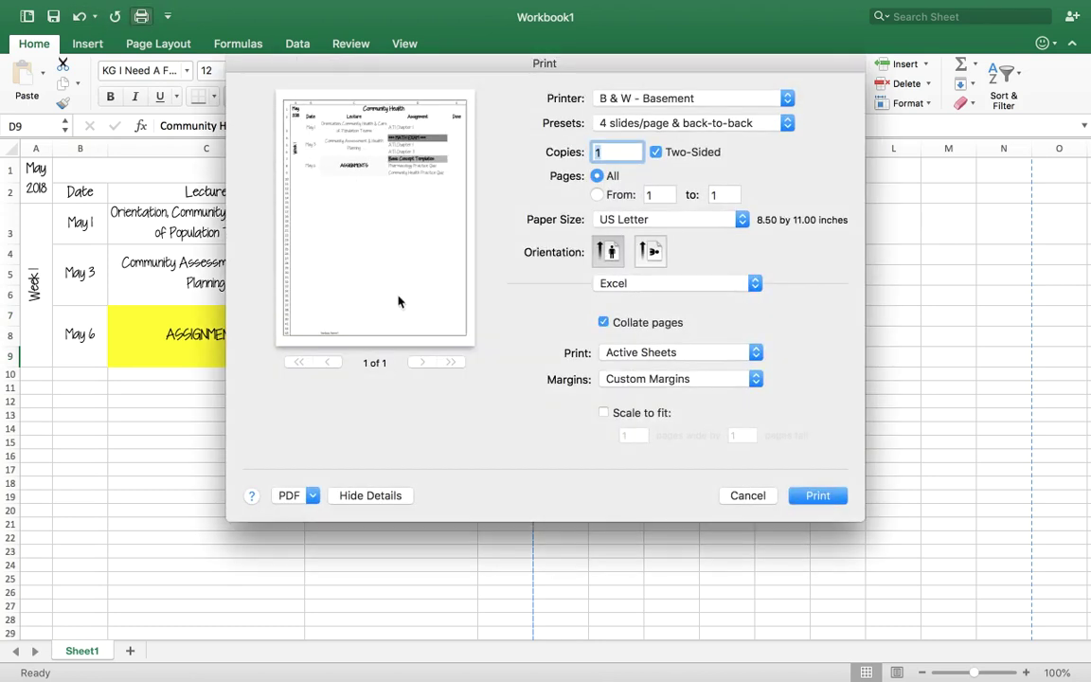
{"action": "left_click", "coordinate": [747, 494]}
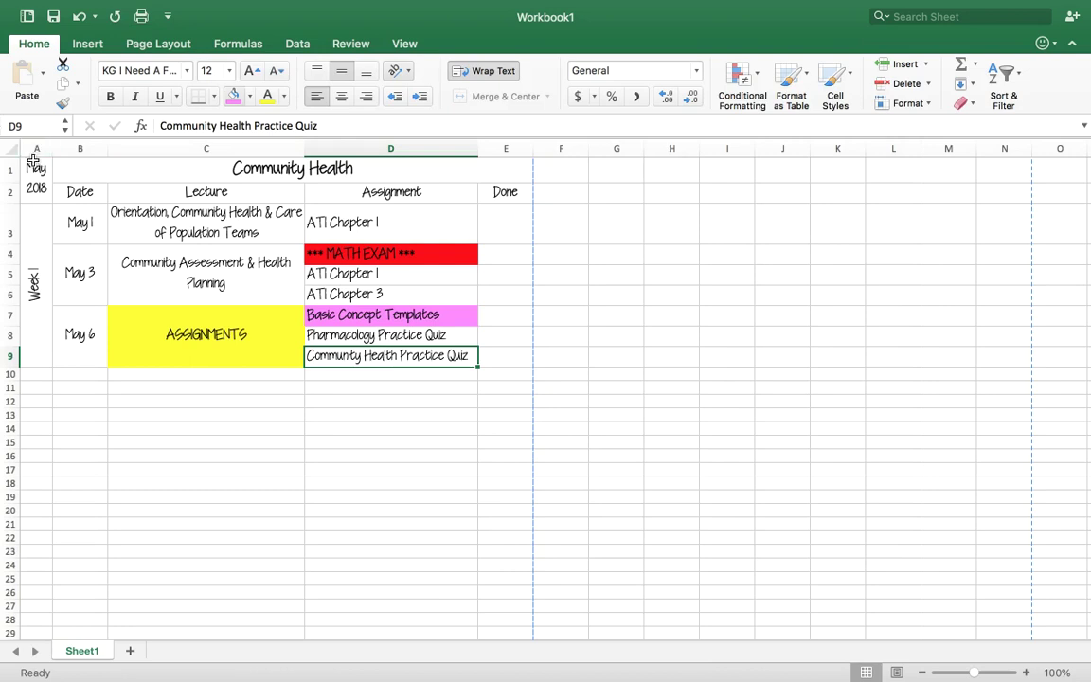
- Apply all borders to the whole checklist table A1:E9
{"action": "left_click_drag", "start_coordinate": [33, 167], "coordinate": [511, 358]}
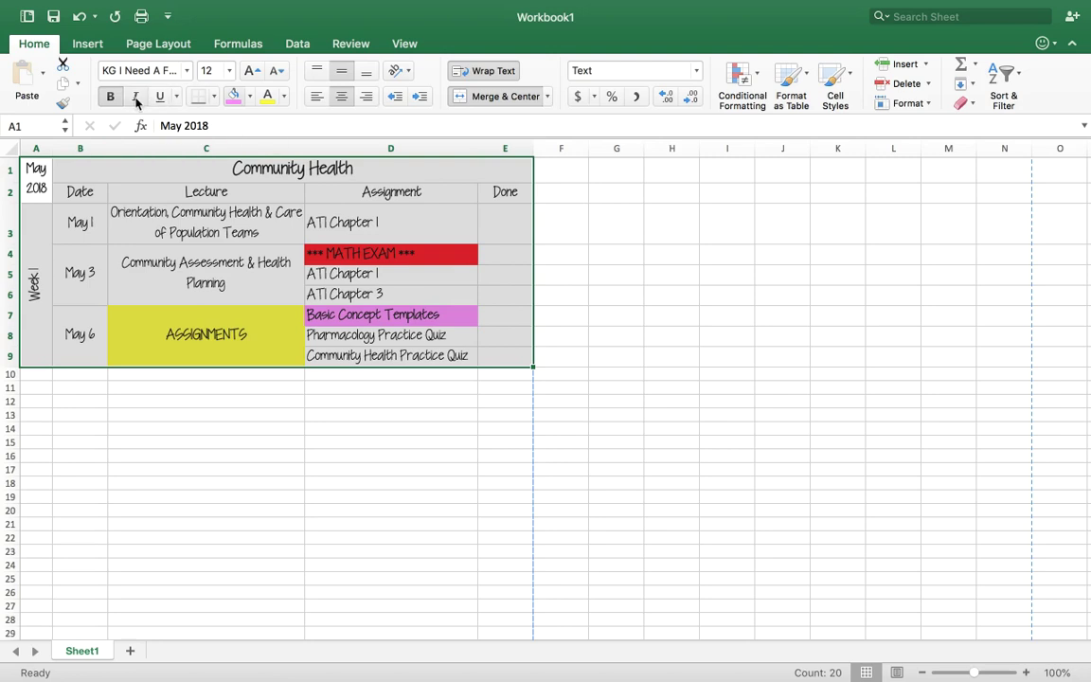
{"action": "left_click", "coordinate": [214, 96]}
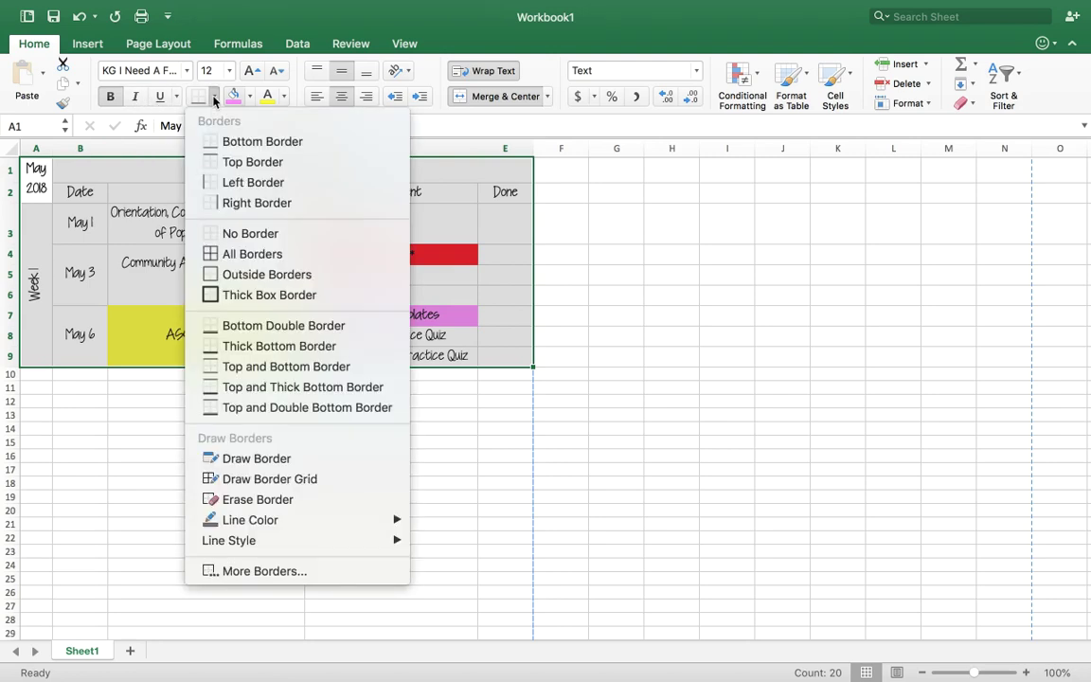
{"action": "left_click", "coordinate": [294, 255]}
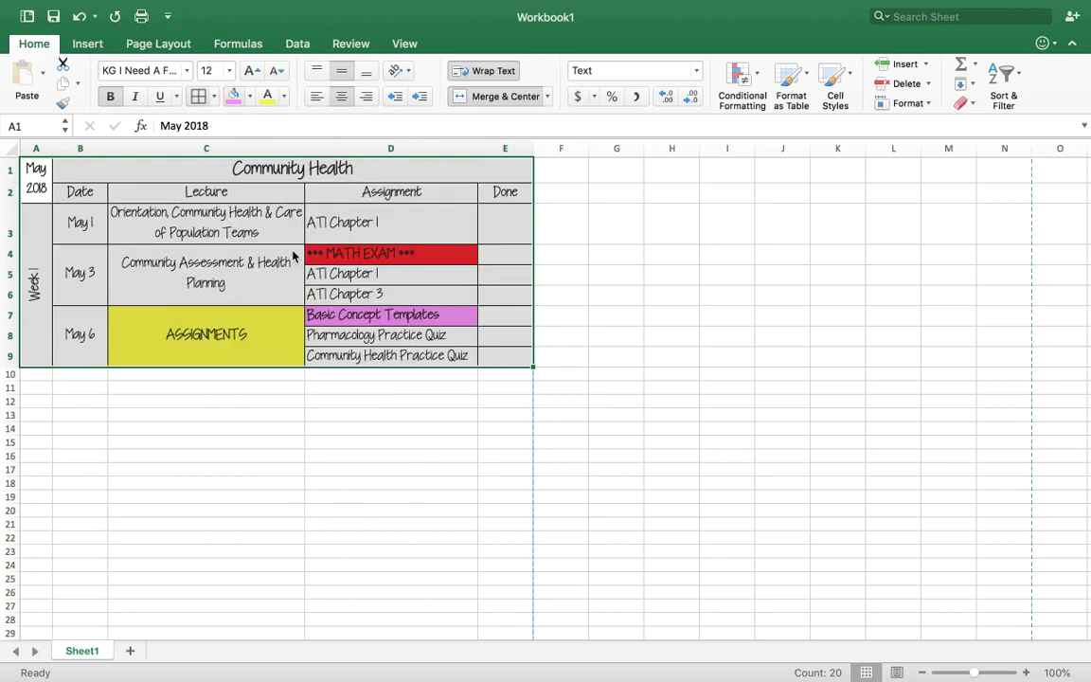
{"action": "left_click", "coordinate": [347, 350]}
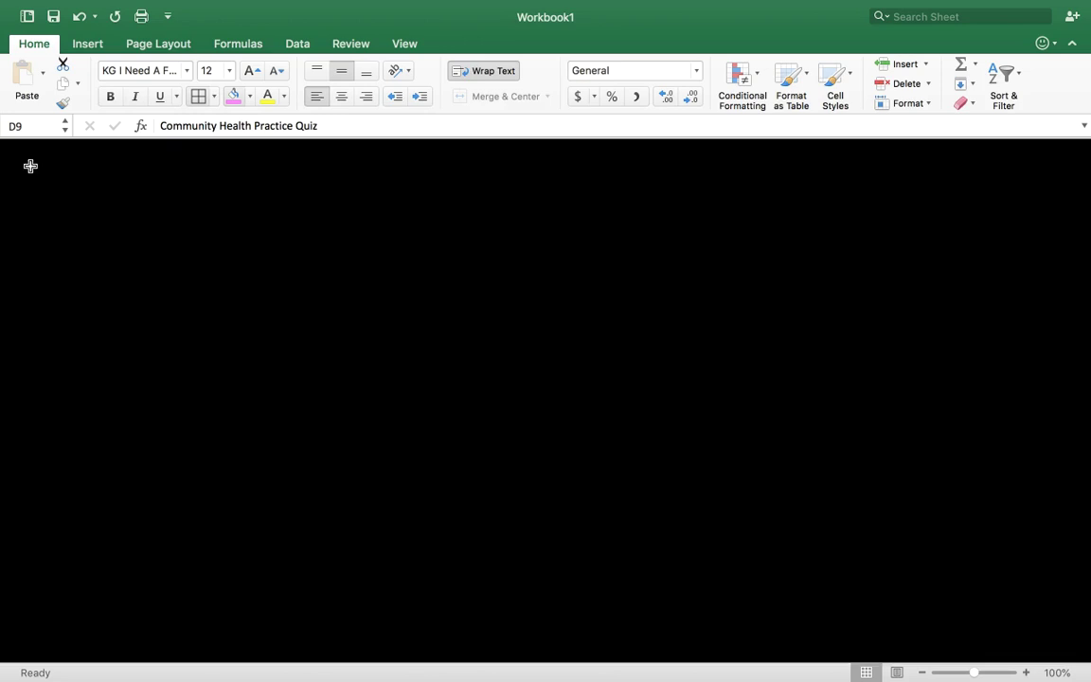
{"action": "left_click_drag", "start_coordinate": [31, 166], "coordinate": [450, 334]}
{"action": "left_click", "coordinate": [156, 249]}
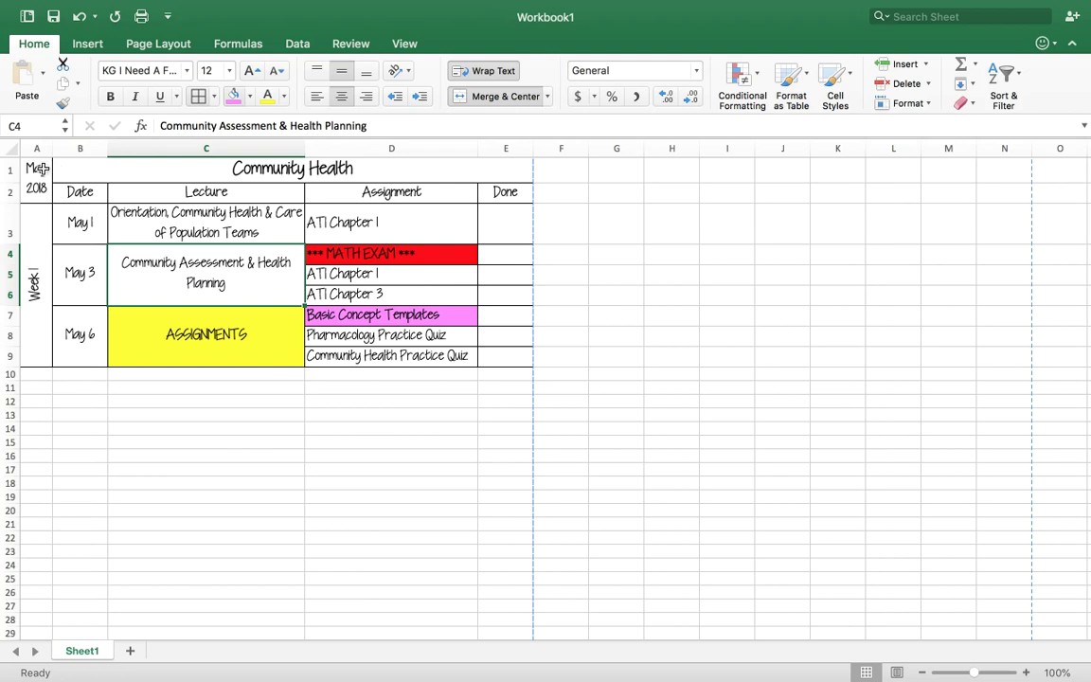
{"action": "left_click_drag", "start_coordinate": [42, 169], "coordinate": [418, 316]}
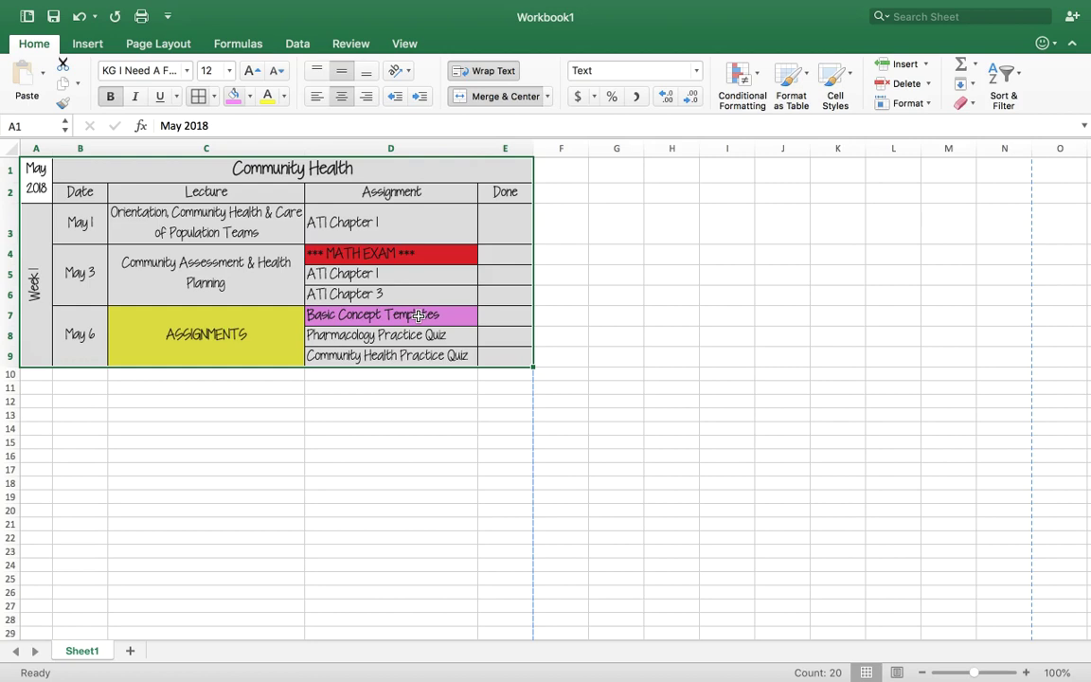
{"action": "left_click", "coordinate": [91, 149]}
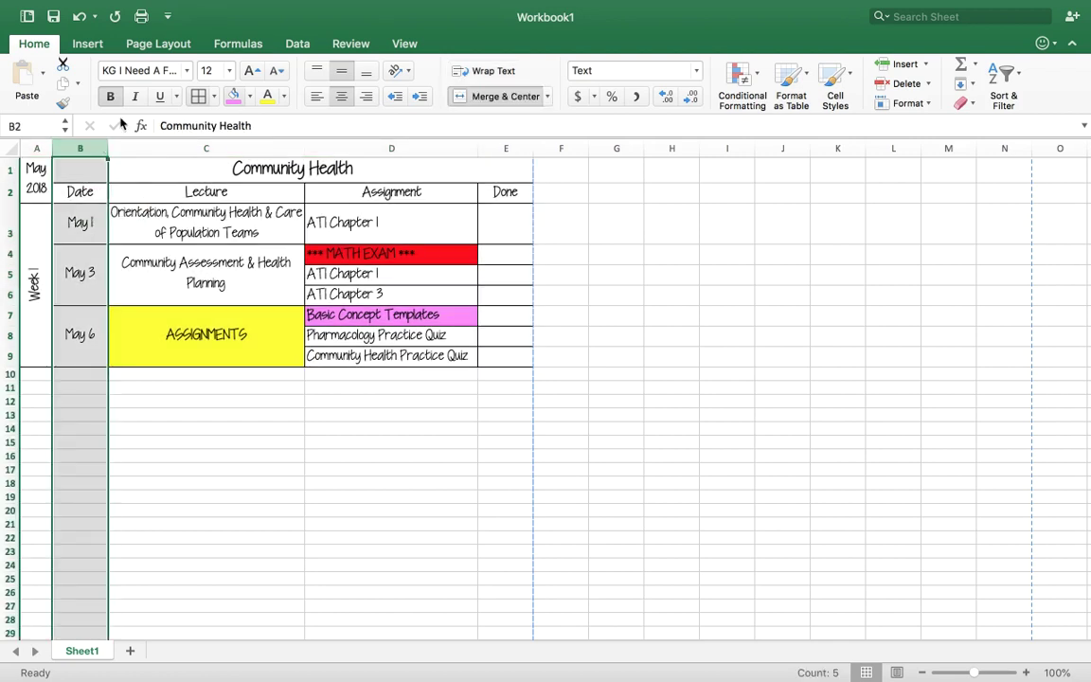
{"action": "left_click", "coordinate": [41, 201]}
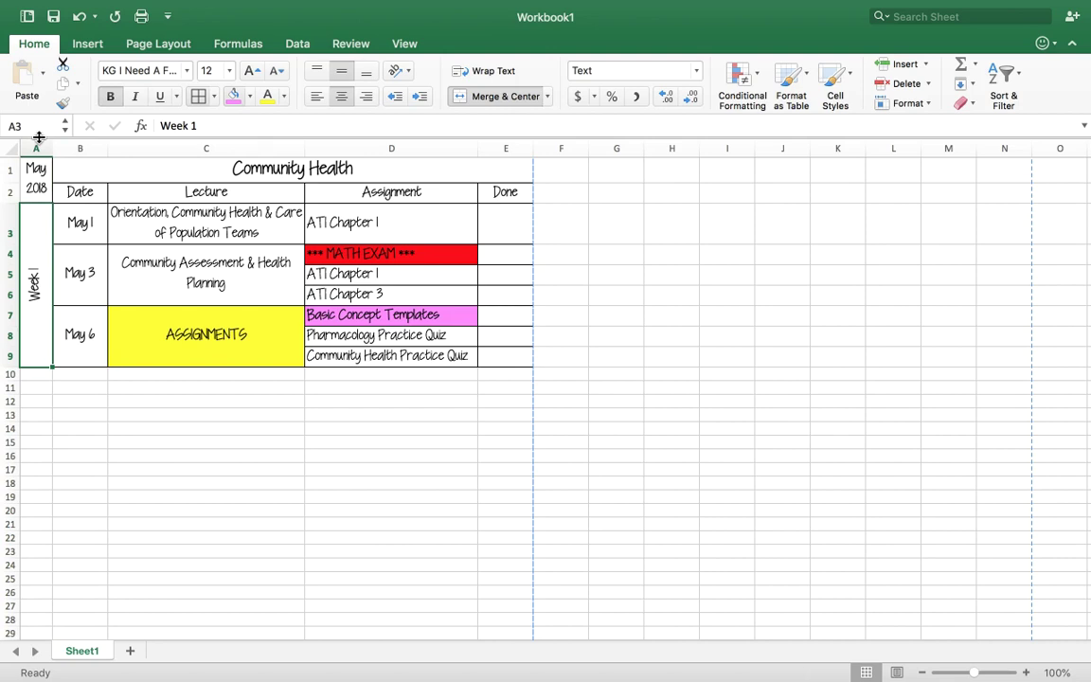
- Set the font size of the May 2018 cell and of header row 2 to 14
{"action": "left_click", "coordinate": [36, 178]}
{"action": "left_click", "coordinate": [206, 68]}
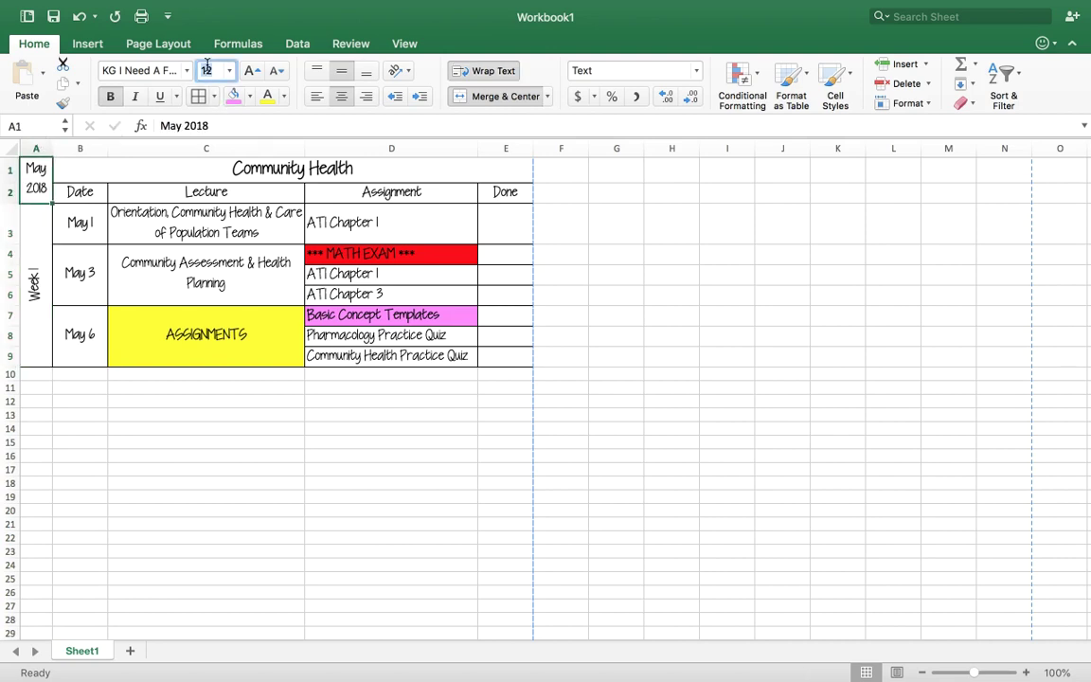
{"action": "type", "text": "14"}
{"action": "key", "text": "Return"}
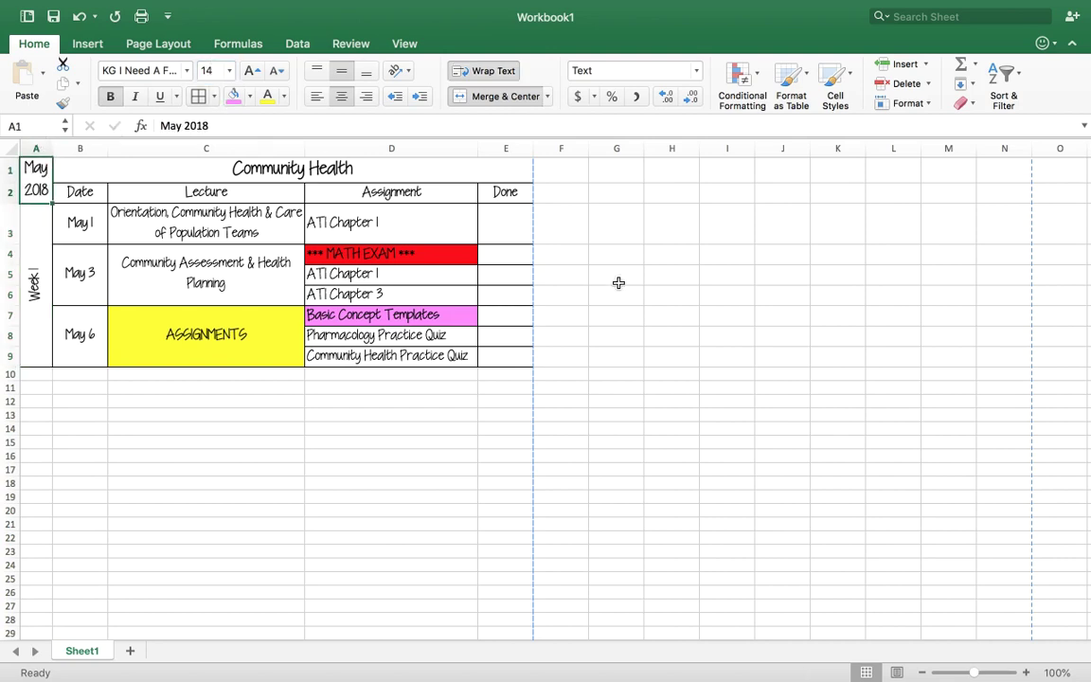
{"action": "left_click", "coordinate": [11, 192]}
{"action": "type", "text": "14"}
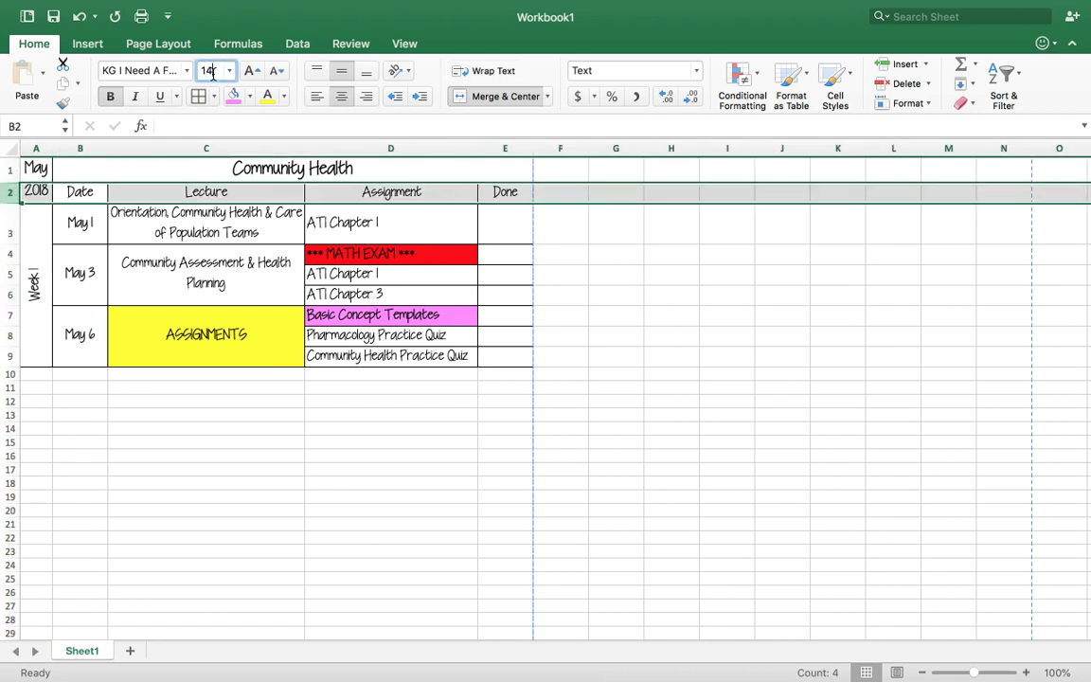
{"action": "key", "text": "Return"}
{"action": "left_click", "coordinate": [575, 470]}
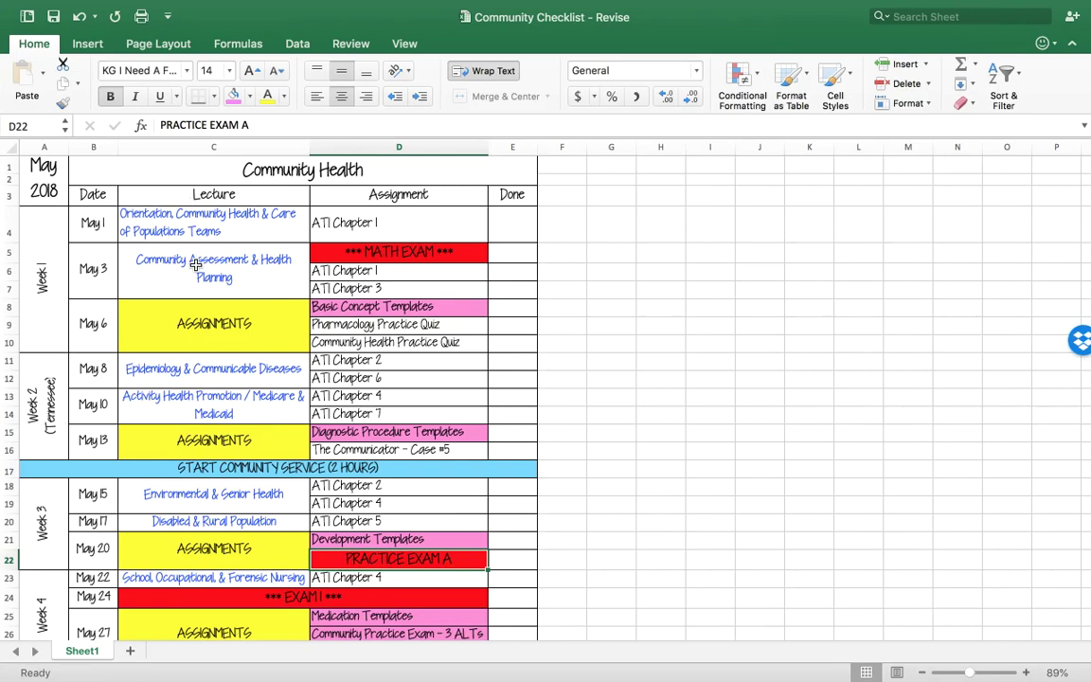
- Center the "*** MATH EXAM ***" text horizontally in cell D4 of Workbook1, after viewing the Community Checklist - Revise workbook
{"action": "scroll", "coordinate": [227, 362], "scroll_direction": "down", "scroll_amount": 5}
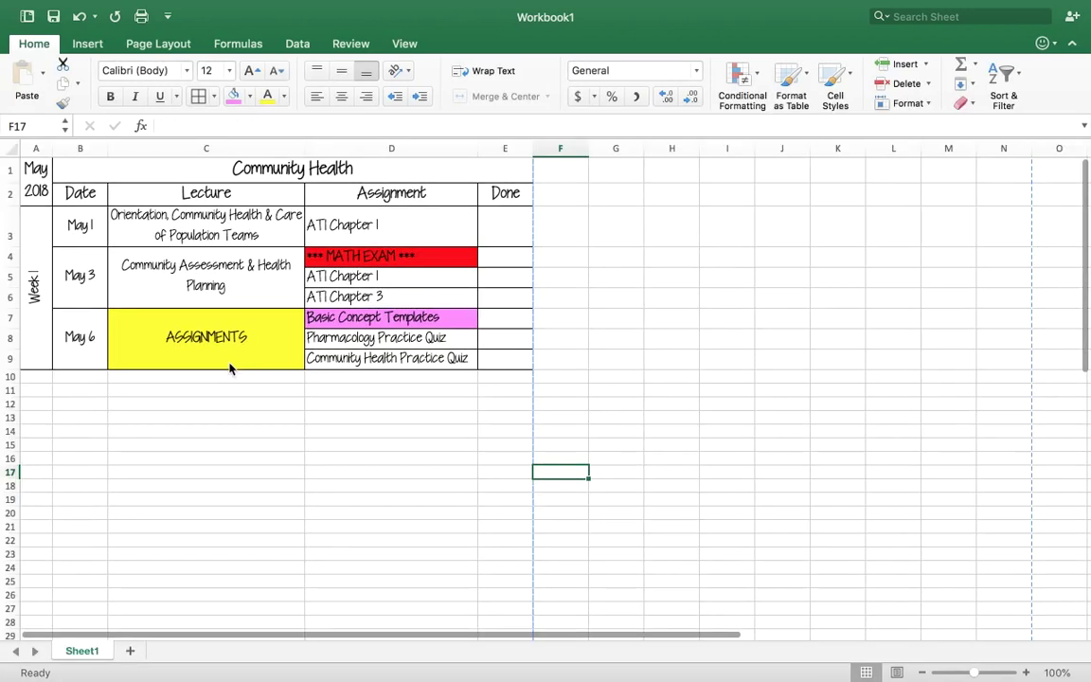
{"action": "left_click", "coordinate": [360, 253]}
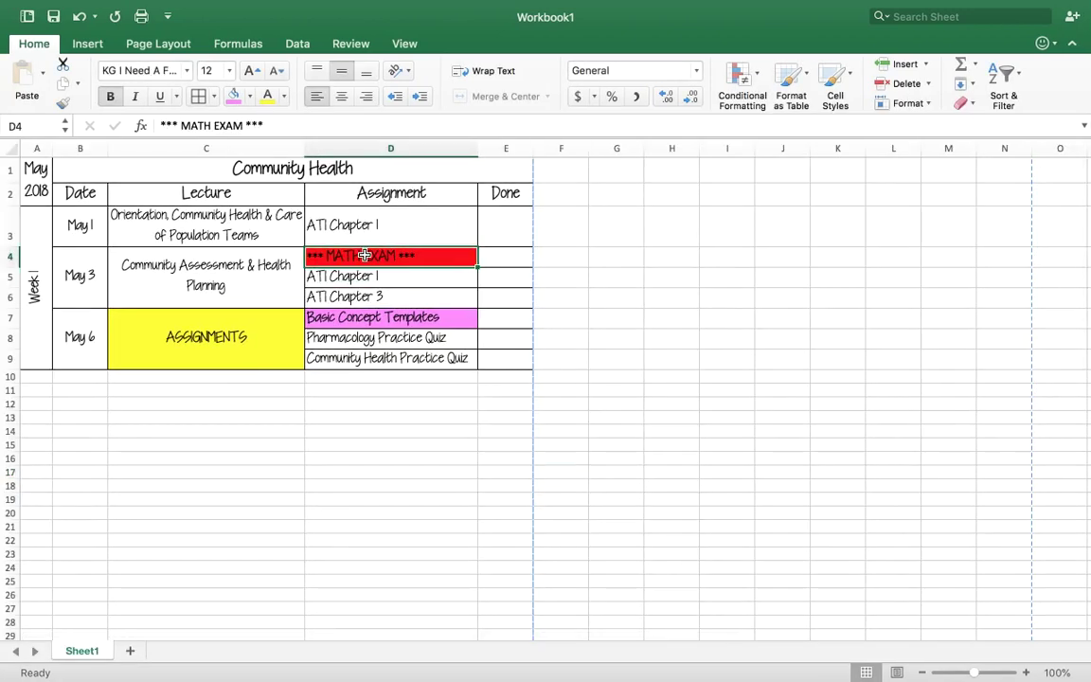
{"action": "left_click", "coordinate": [342, 99]}
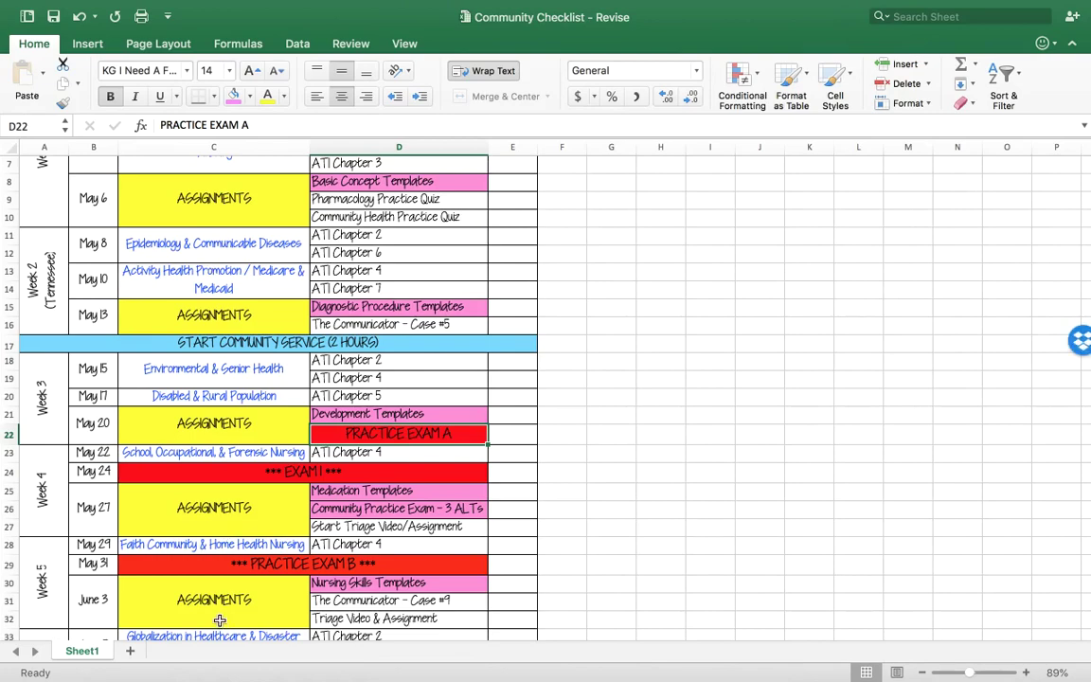
- Review the Community Checklist - Revise workbook and preview its printout on the Color - Basement printer
{"action": "scroll", "coordinate": [263, 324], "scroll_direction": "down", "scroll_amount": 8}
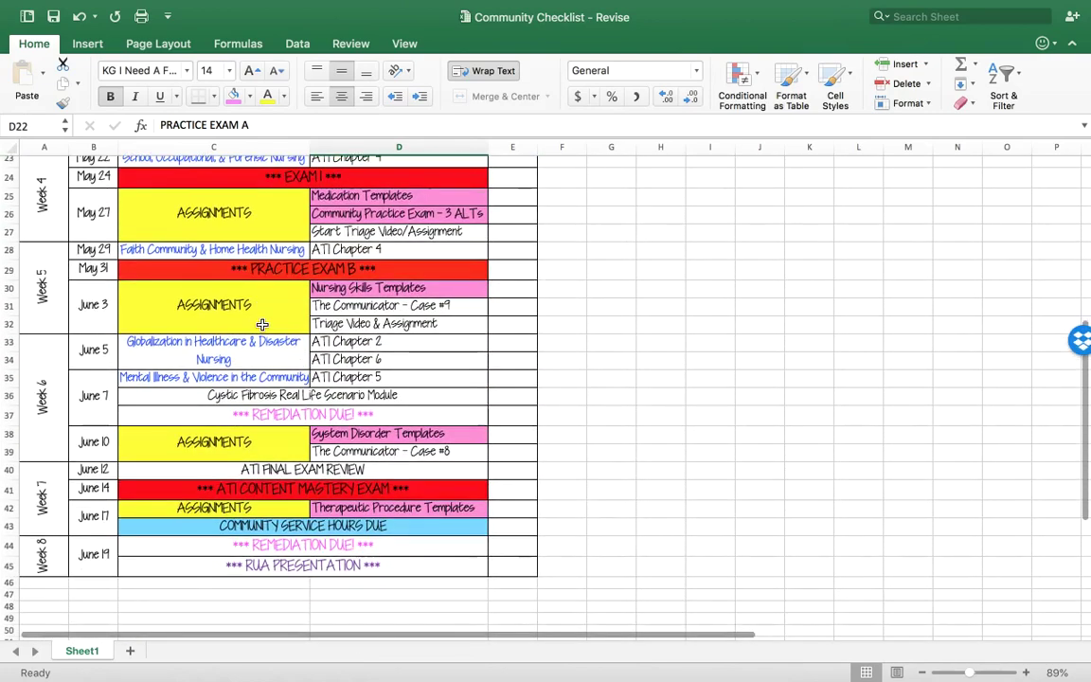
{"action": "scroll", "coordinate": [262, 325], "scroll_direction": "up", "scroll_amount": 10}
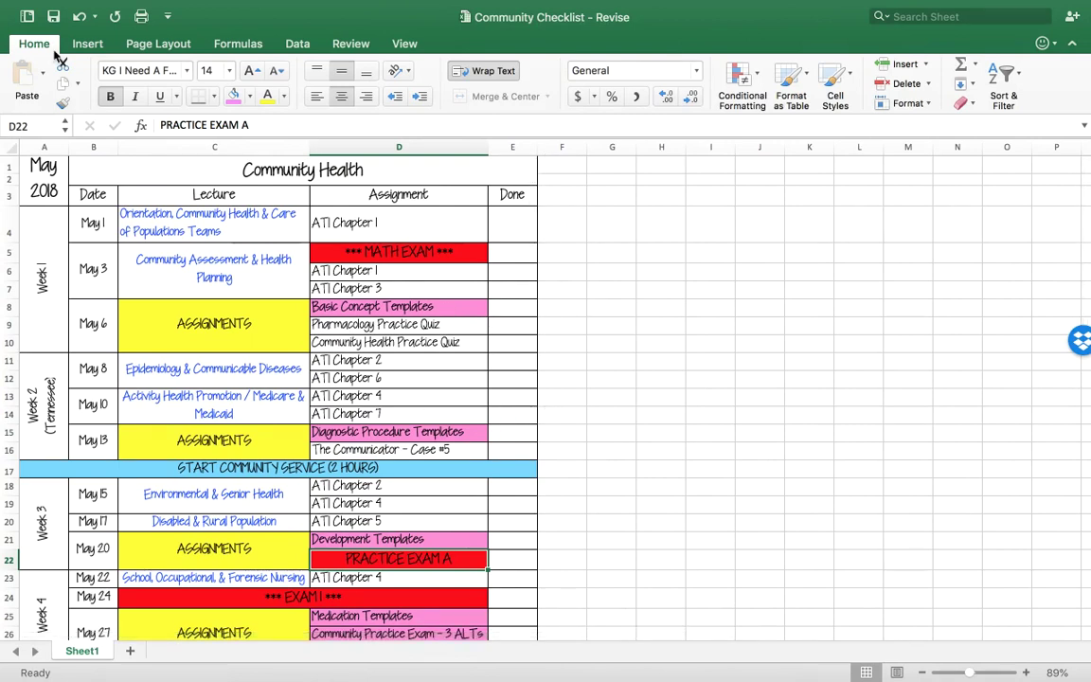
{"action": "left_click", "coordinate": [139, 17]}
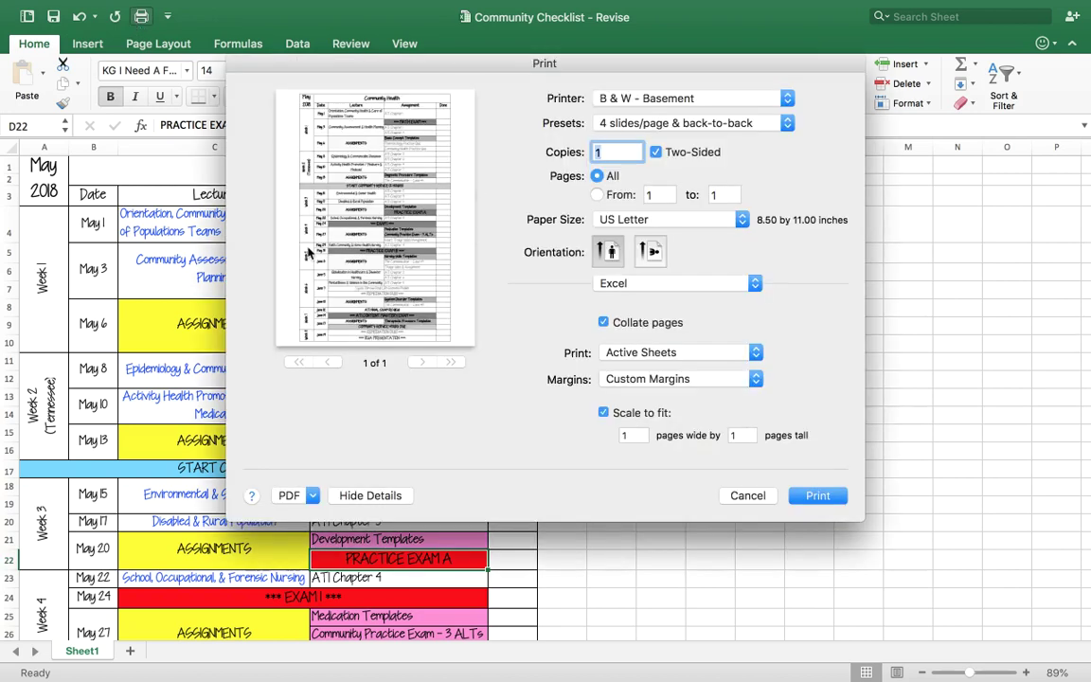
{"action": "left_click", "coordinate": [736, 106]}
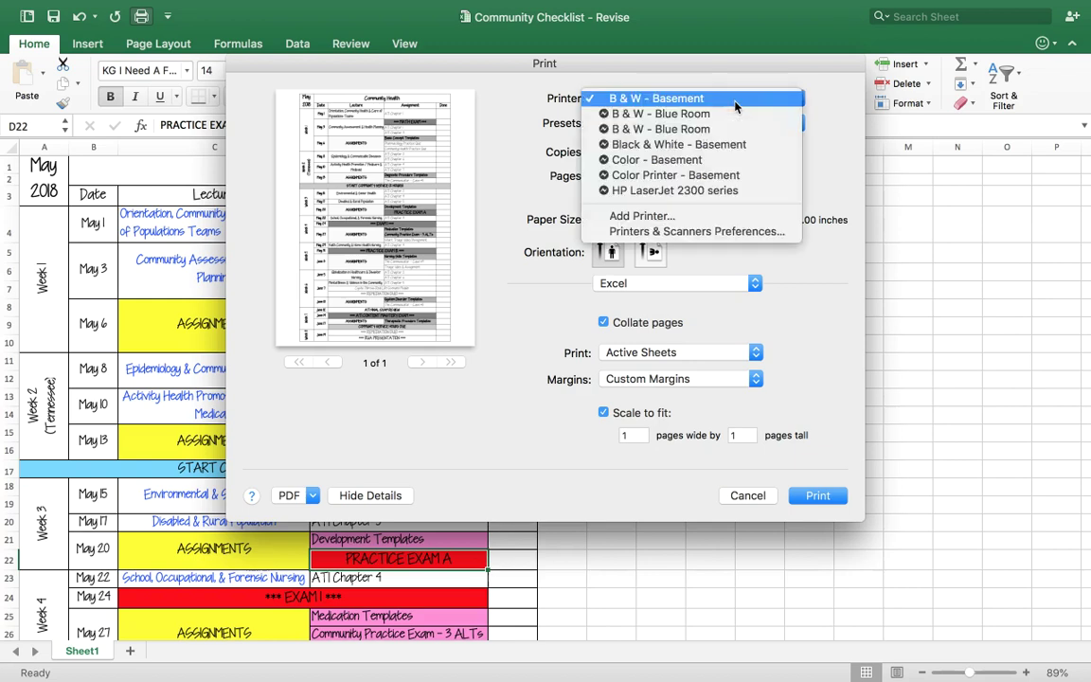
{"action": "left_click", "coordinate": [729, 159]}
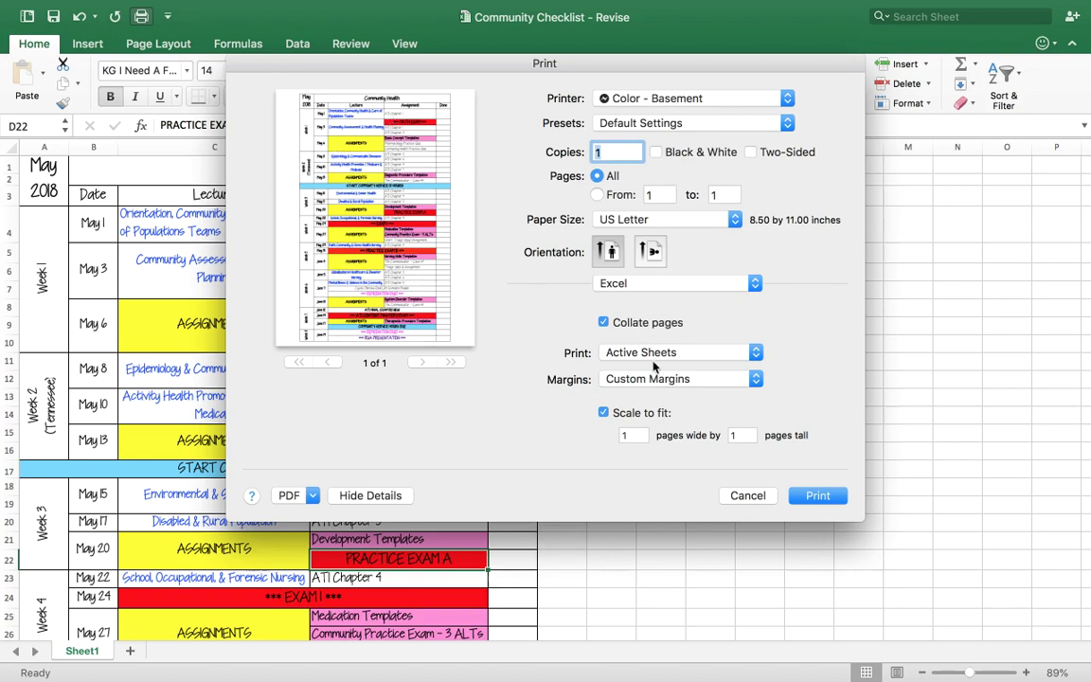
- Compare the print preview pages with and without Scale to fit, and close the print settings without printing
{"action": "left_click", "coordinate": [628, 417]}
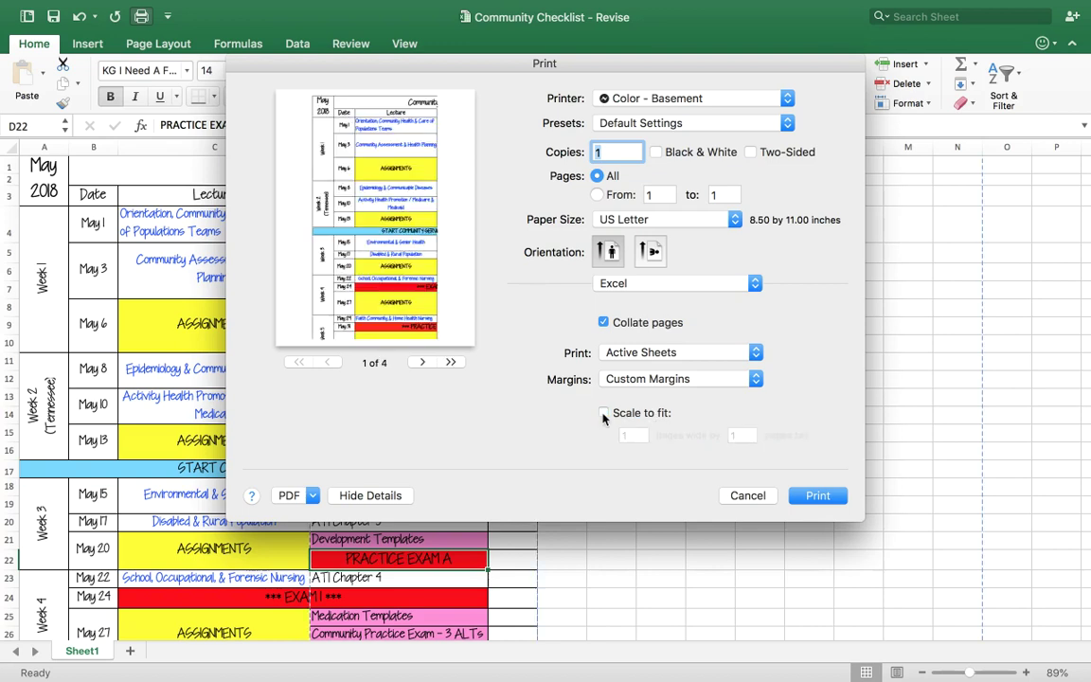
{"action": "left_click", "coordinate": [423, 362]}
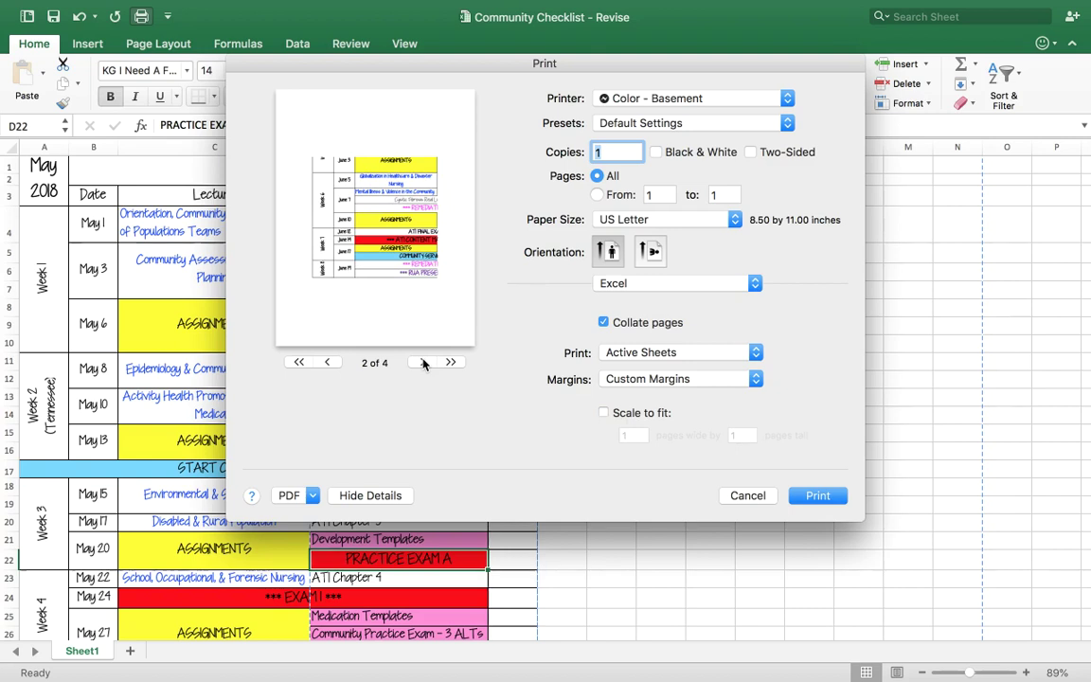
{"action": "left_click", "coordinate": [422, 361]}
{"action": "left_click", "coordinate": [422, 362]}
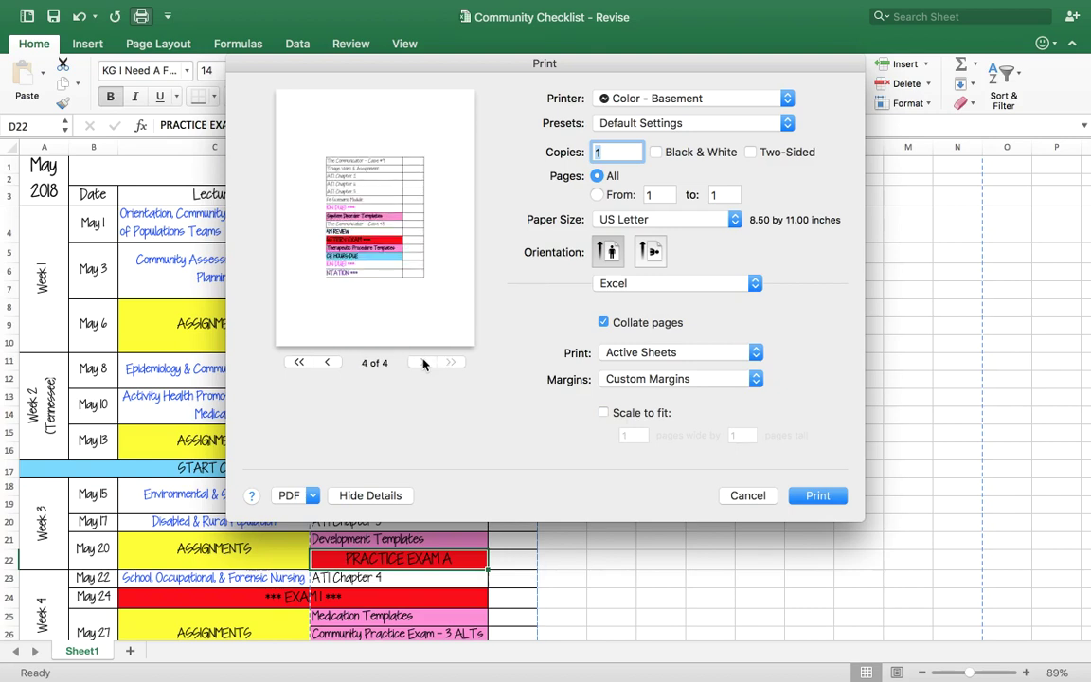
{"action": "left_click", "coordinate": [603, 414]}
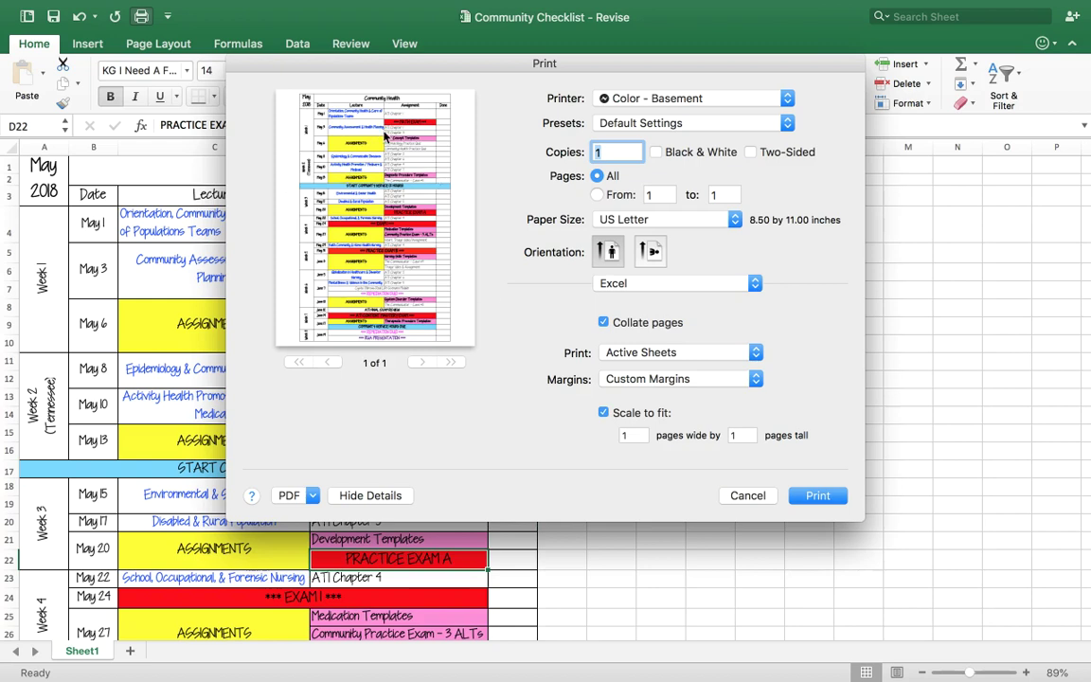
{"action": "left_click", "coordinate": [748, 495]}
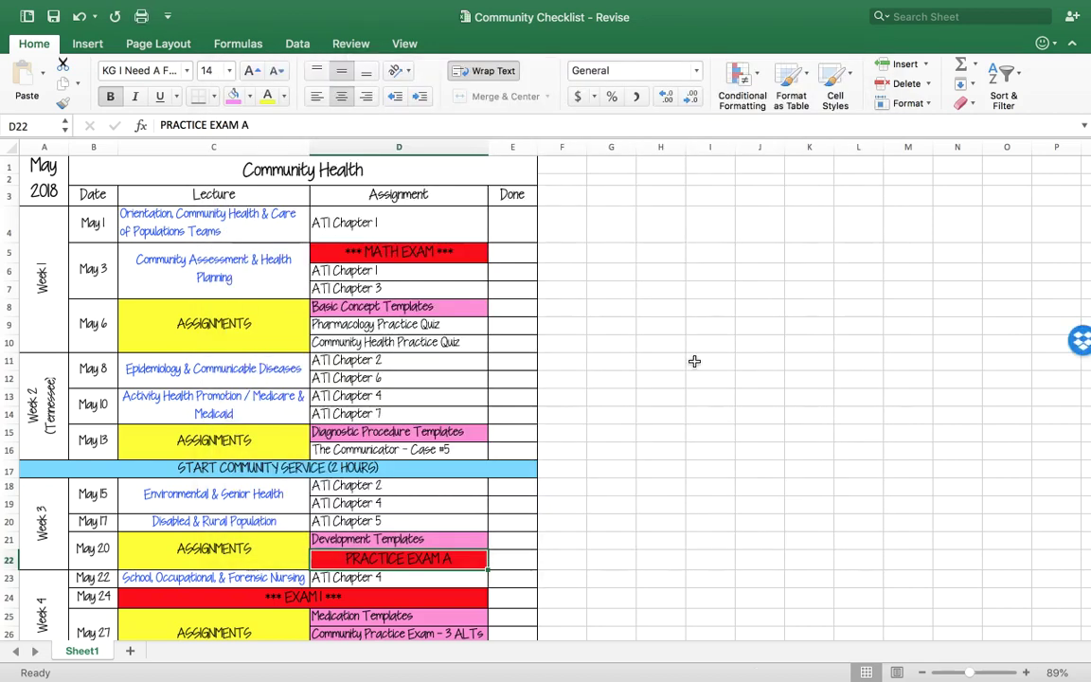
- Try the view and print options for row and column headings in Community Checklist - Revise, and restore them
{"action": "left_click", "coordinate": [566, 306]}
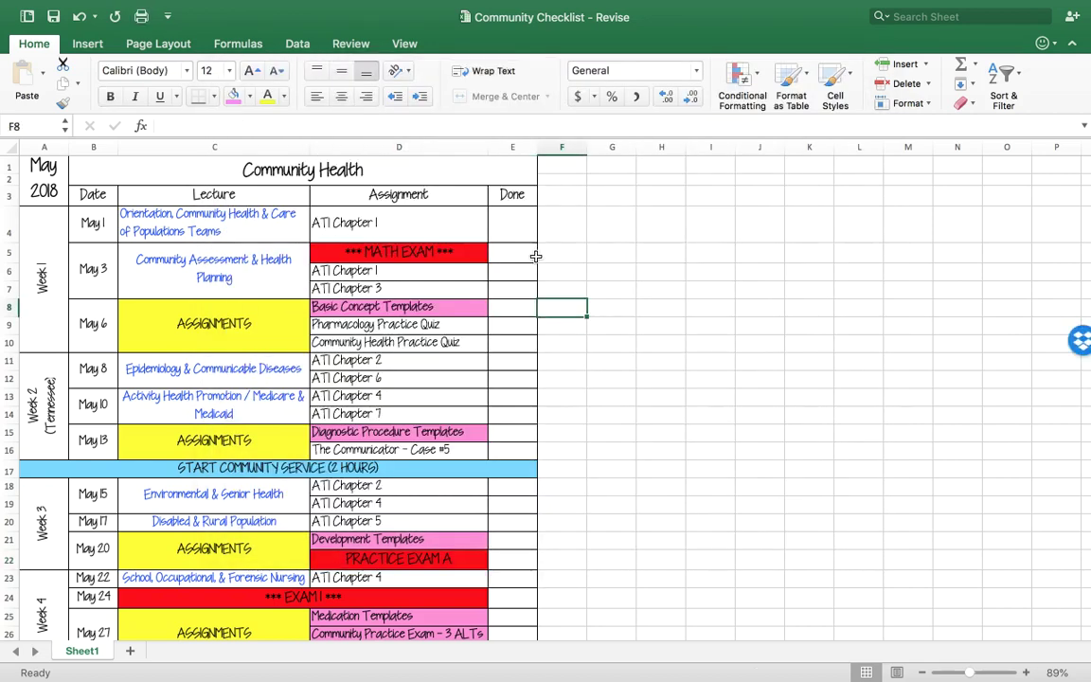
{"action": "left_click", "coordinate": [399, 43]}
{"action": "left_click", "coordinate": [352, 43]}
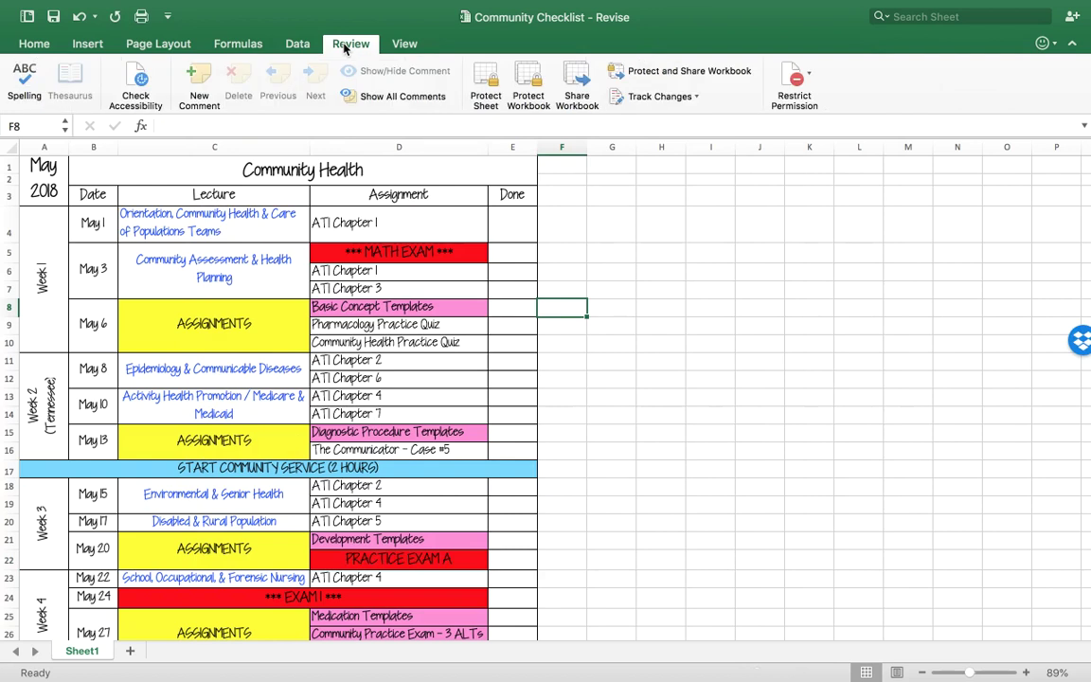
{"action": "left_click", "coordinate": [158, 43]}
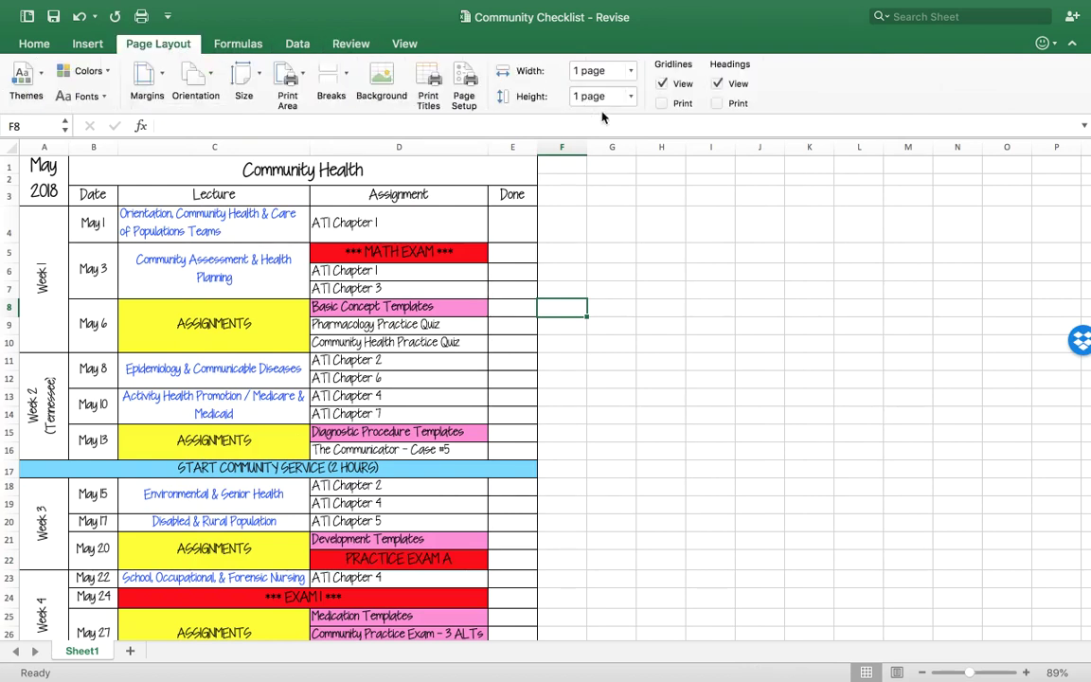
{"action": "left_click", "coordinate": [718, 103]}
{"action": "left_click", "coordinate": [718, 103]}
{"action": "left_click", "coordinate": [718, 84]}
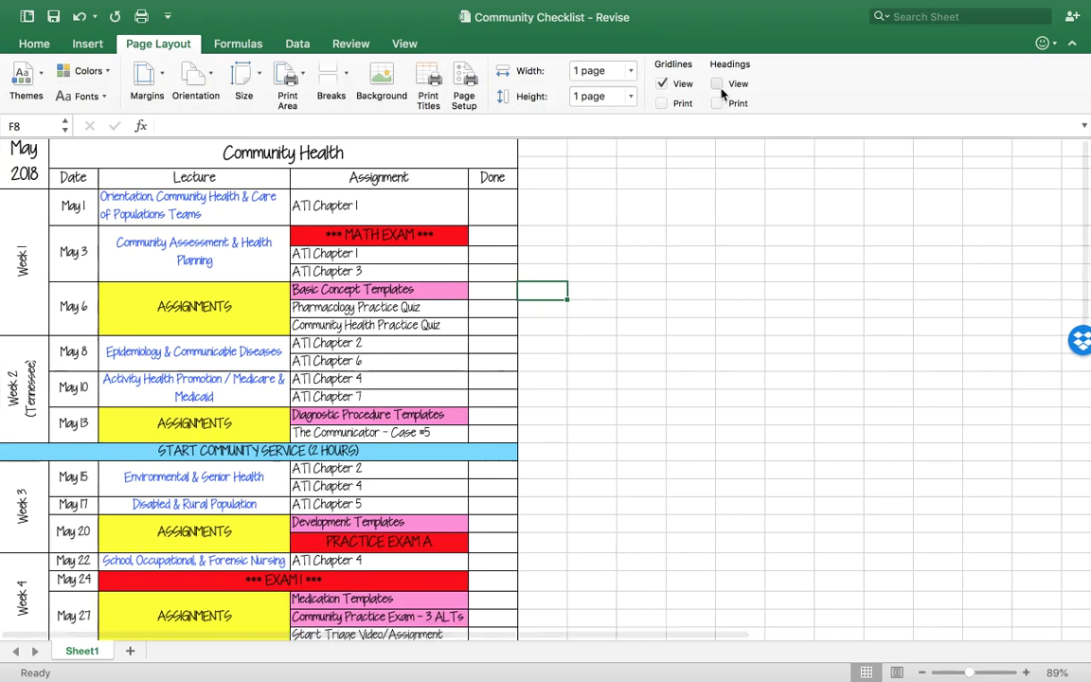
{"action": "left_click", "coordinate": [717, 84]}
{"action": "left_click", "coordinate": [719, 103]}
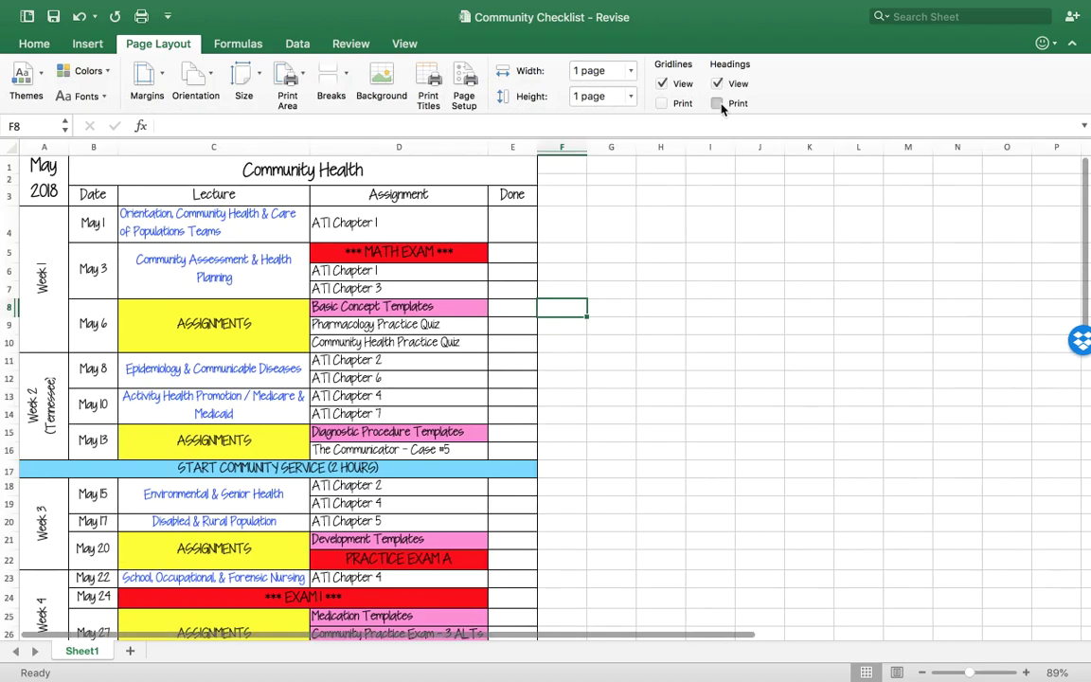
{"action": "left_click", "coordinate": [719, 103]}
{"action": "left_click", "coordinate": [328, 239]}
{"action": "scroll", "coordinate": [328, 238], "scroll_direction": "down", "scroll_amount": 6}
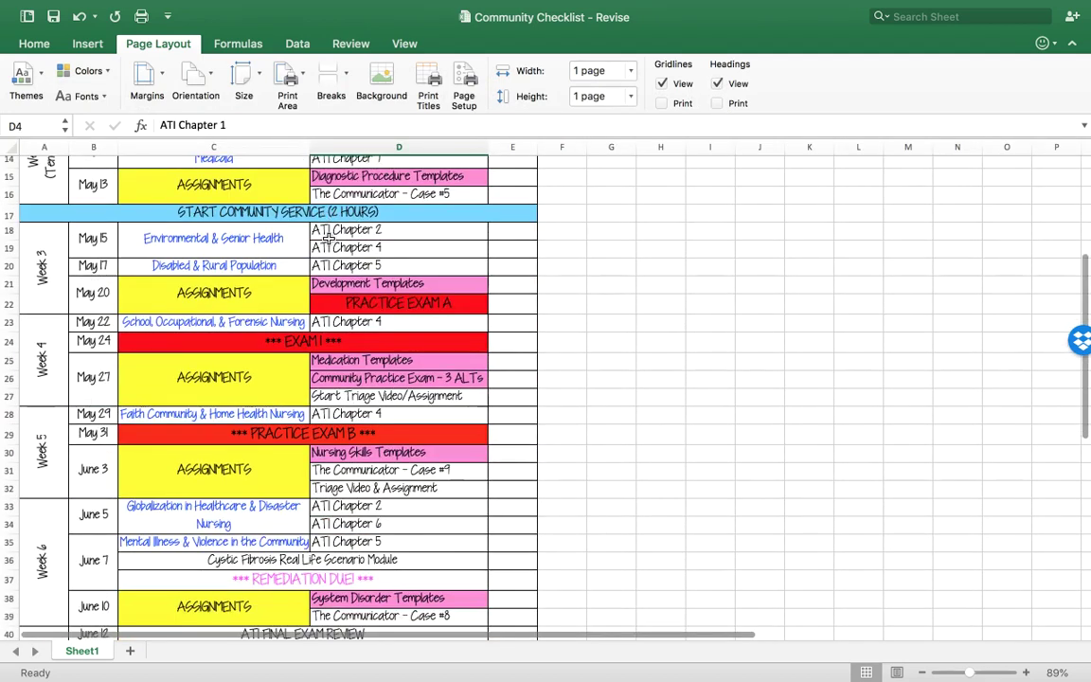
{"action": "scroll", "coordinate": [326, 238], "scroll_direction": "up", "scroll_amount": 5}
{"action": "scroll", "coordinate": [328, 240], "scroll_direction": "up", "scroll_amount": 3}
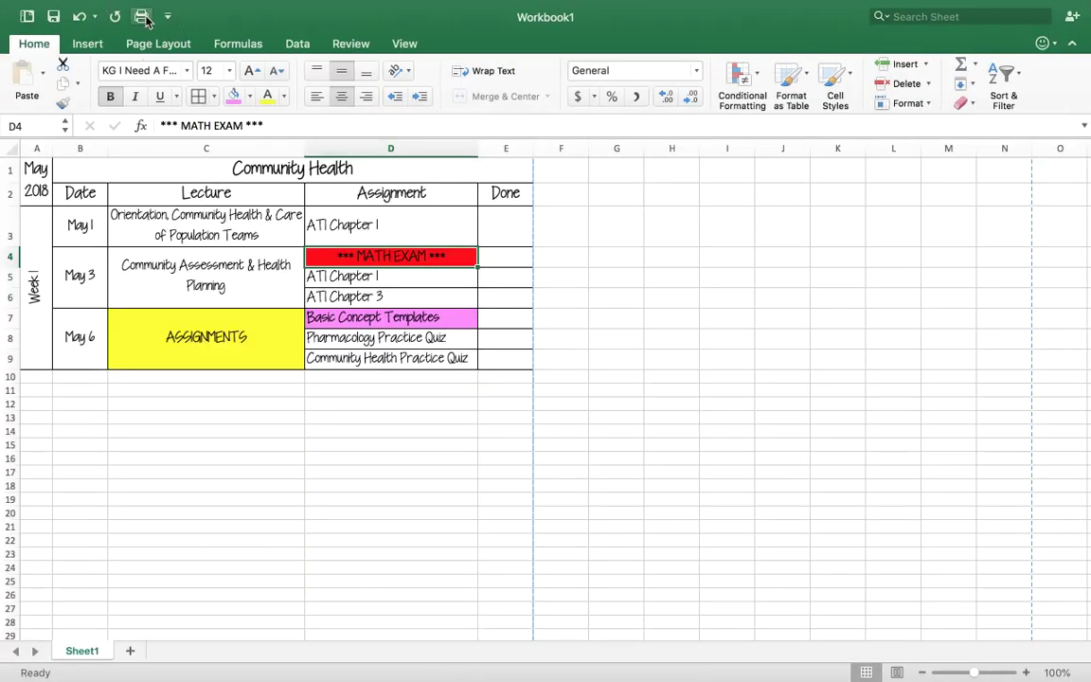
- Check the print preview of Workbook1 and turn off printing of its row and column headings
{"action": "left_click", "coordinate": [142, 17]}
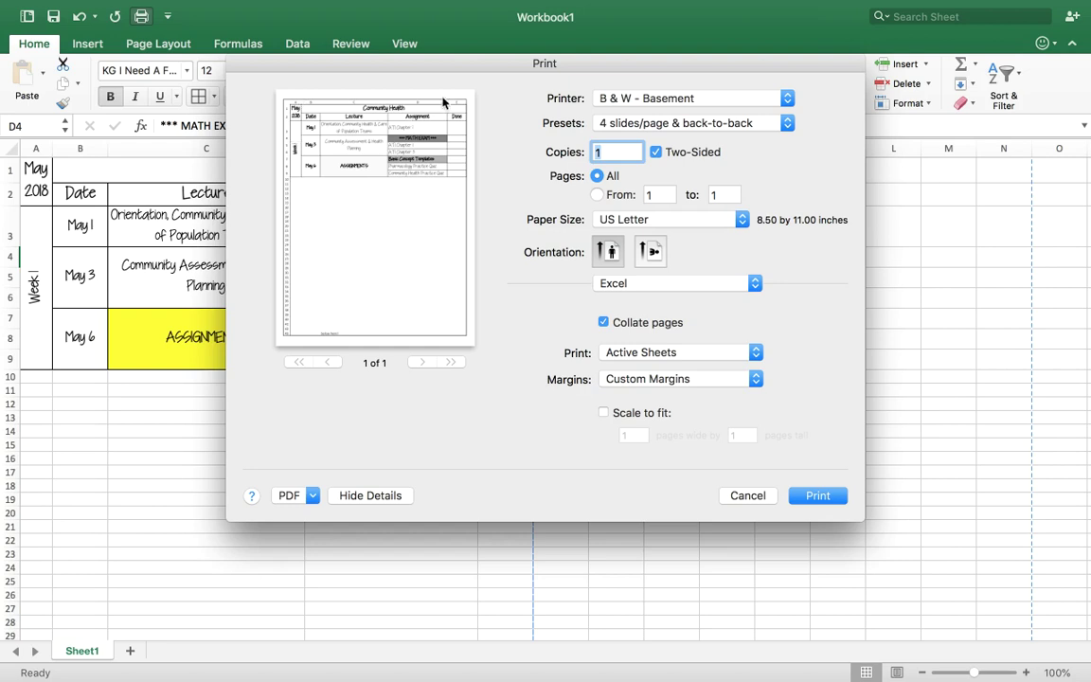
{"action": "left_click", "coordinate": [747, 496]}
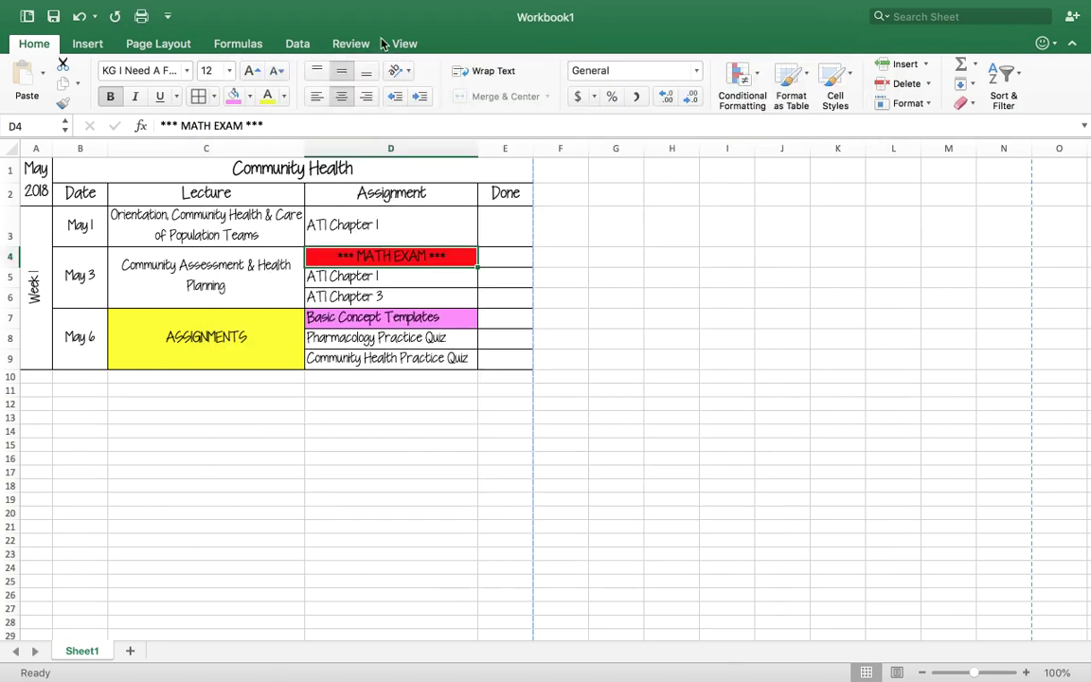
{"action": "left_click", "coordinate": [344, 46]}
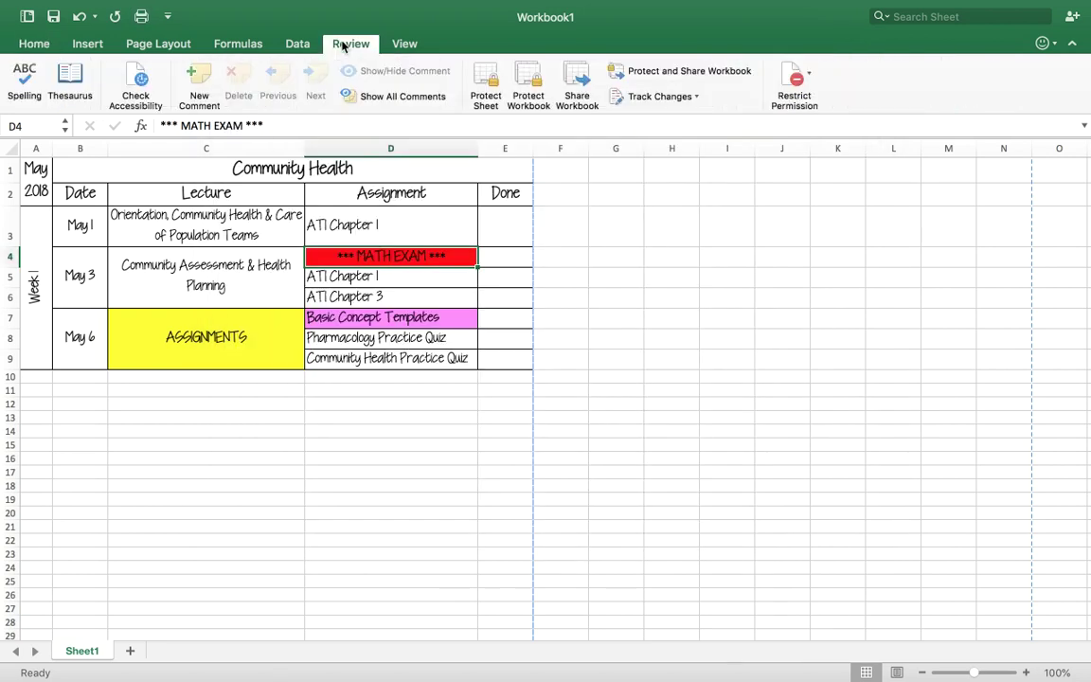
{"action": "left_click", "coordinate": [178, 44]}
{"action": "left_click", "coordinate": [717, 103]}
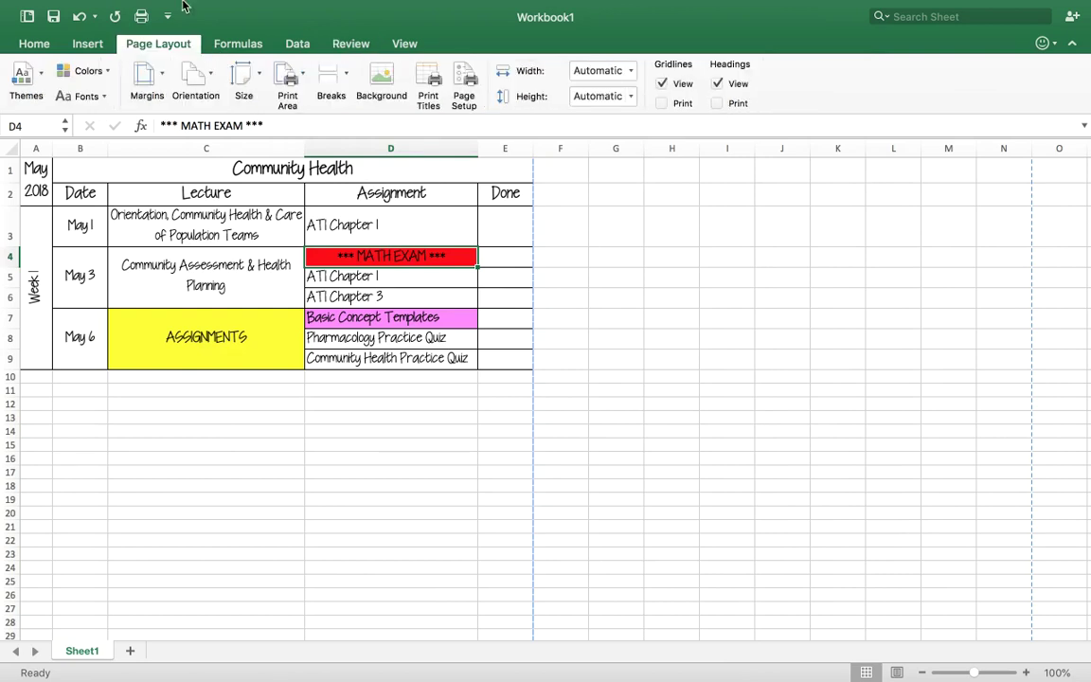
- Scale the Workbook1 sheet to fit 1 page wide by 1 page tall, and leave the print settings without printing
{"action": "left_click", "coordinate": [142, 16]}
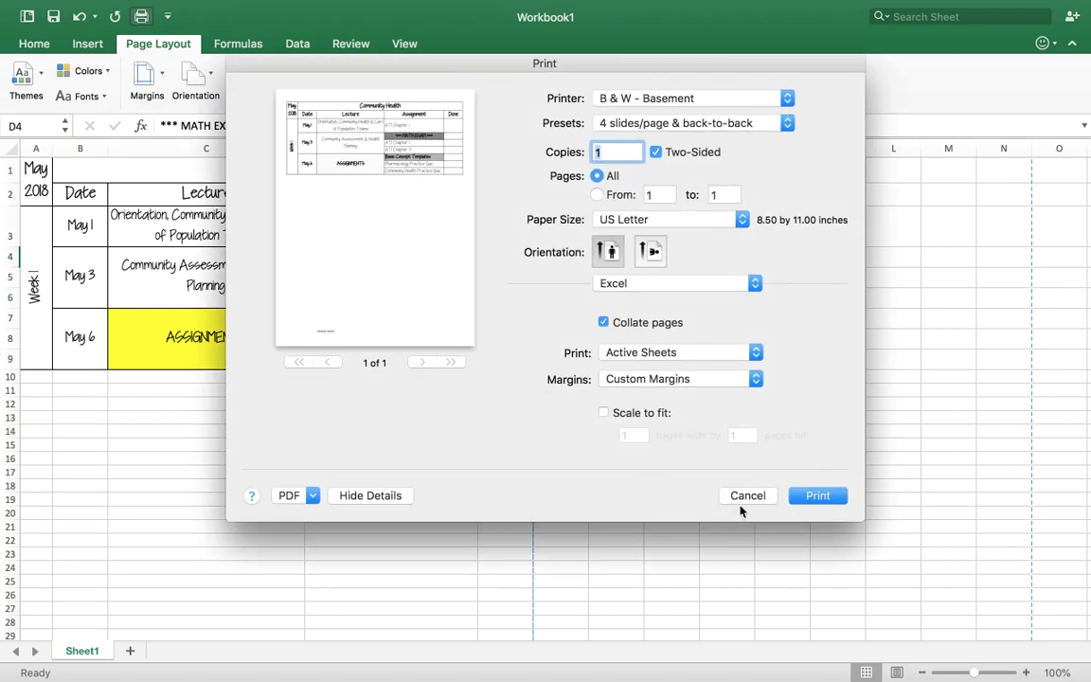
{"action": "left_click", "coordinate": [603, 414]}
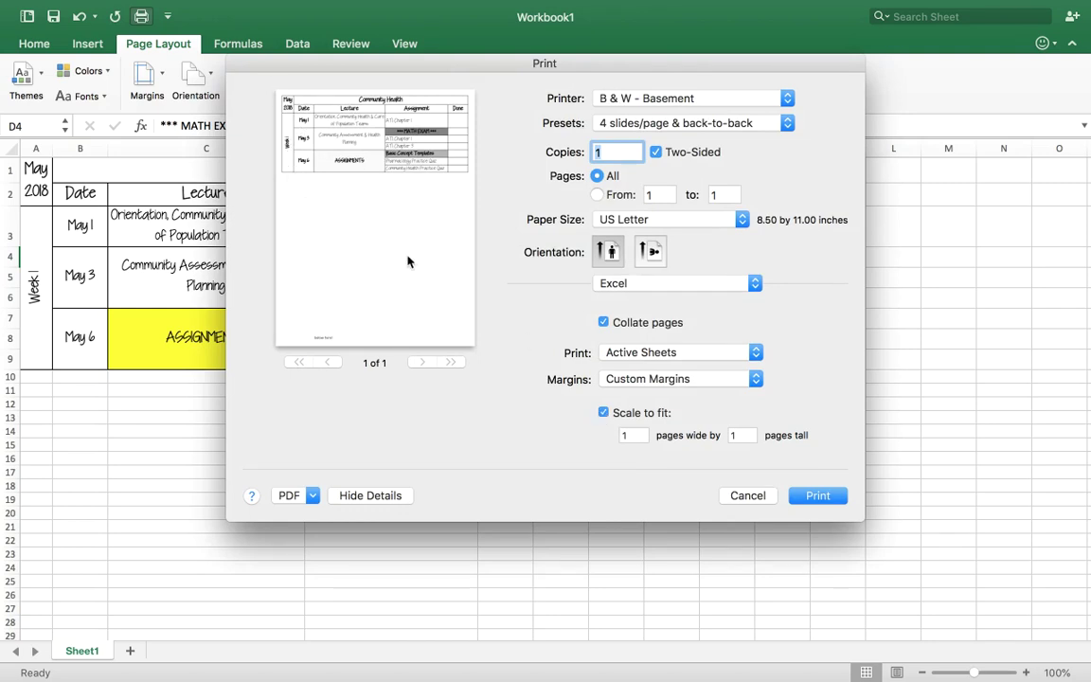
{"action": "left_click", "coordinate": [747, 495]}
- Switch to the Summer Study plan workbook
{"action": "left_click", "coordinate": [13, 370]}
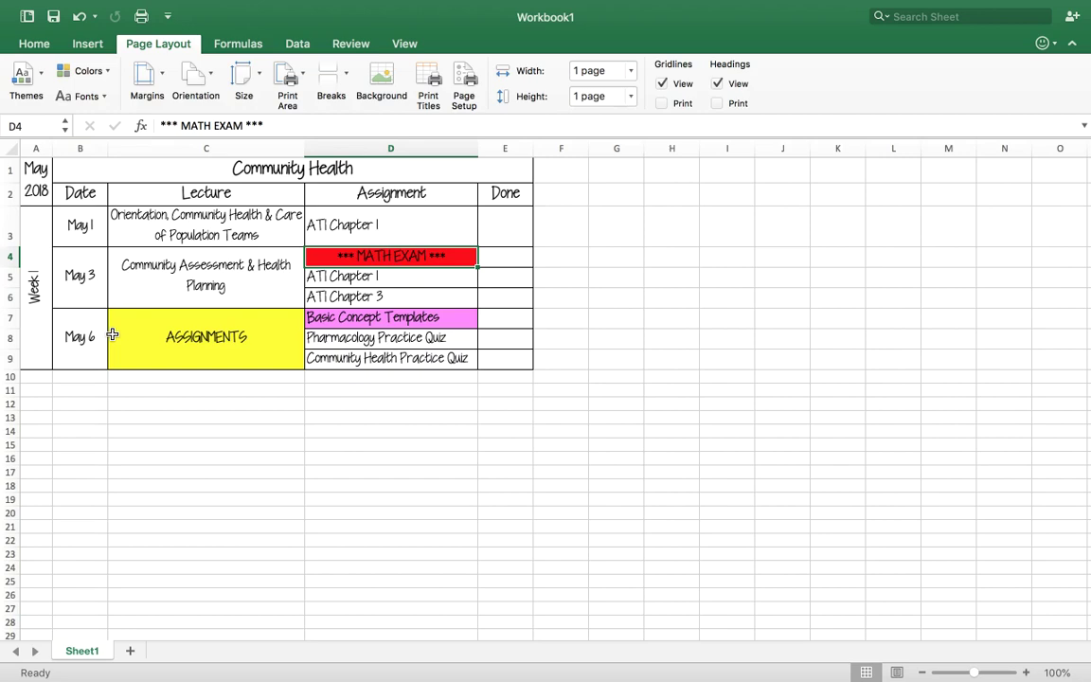
{"action": "key", "text": "ctrl+Left"}
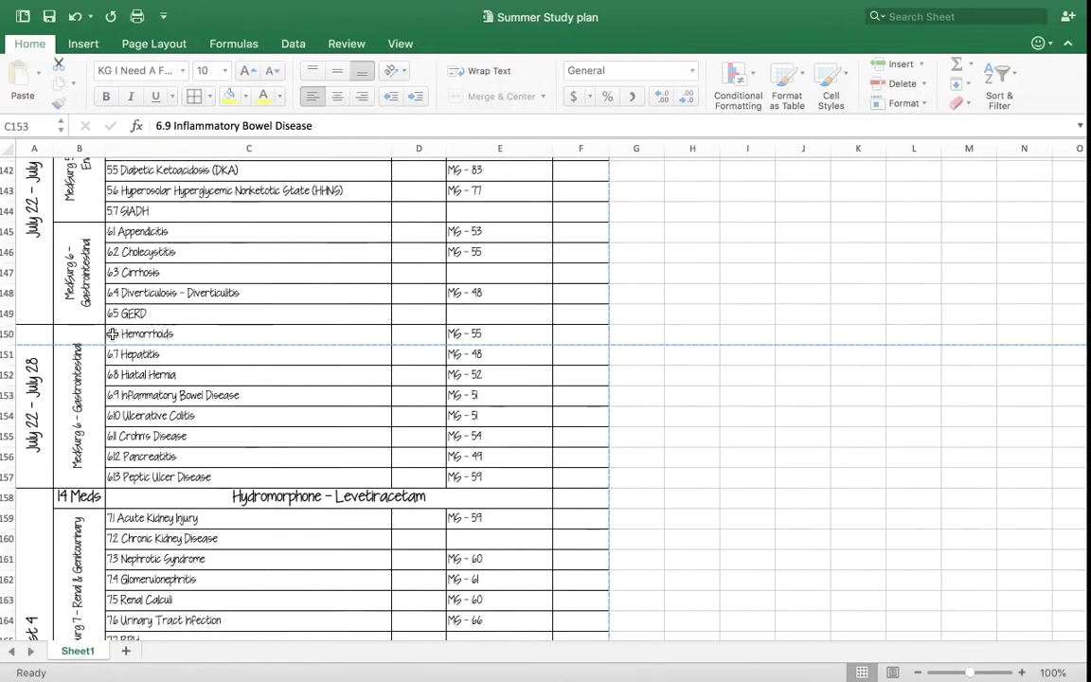